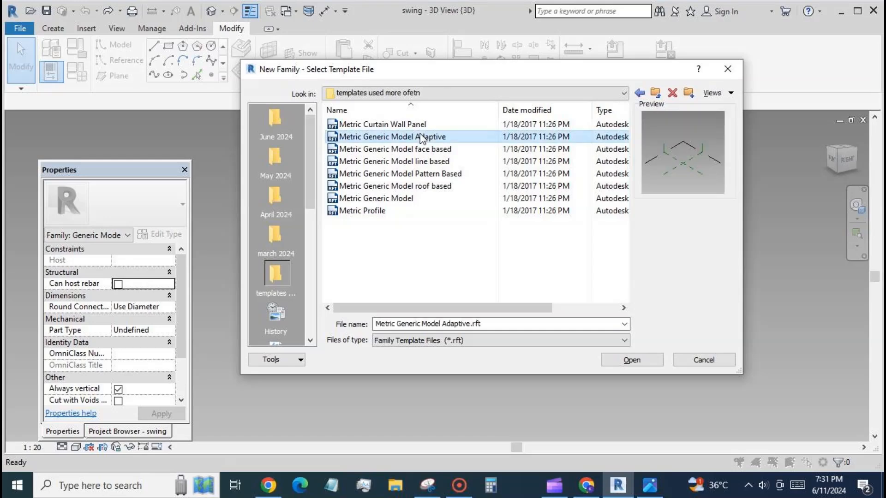
# Create a family from the Metric Generic Model Adaptive template and place two reference points side by side on the reference level.
pyautogui.click(630, 359)
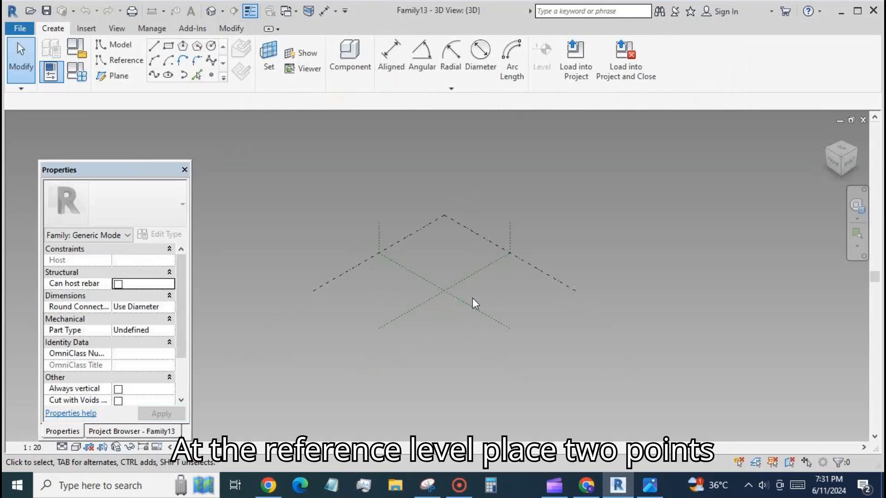
pyautogui.scroll(4, 504, 277)
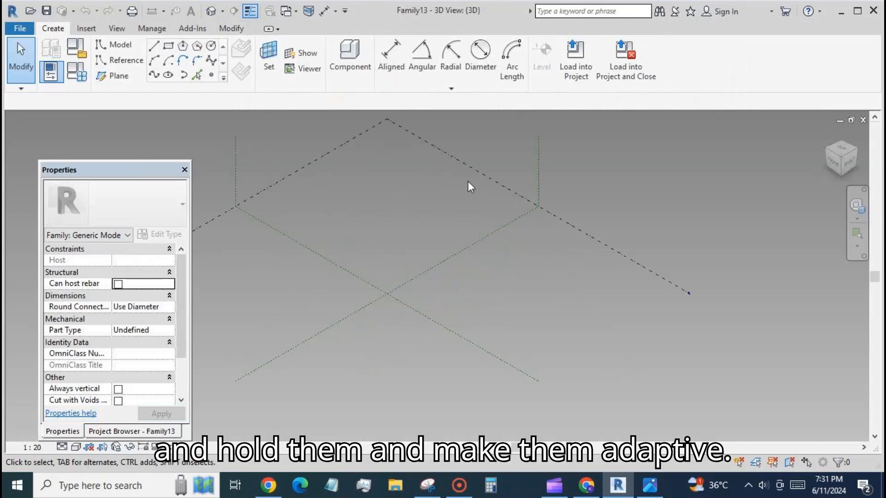
pyautogui.click(213, 75)
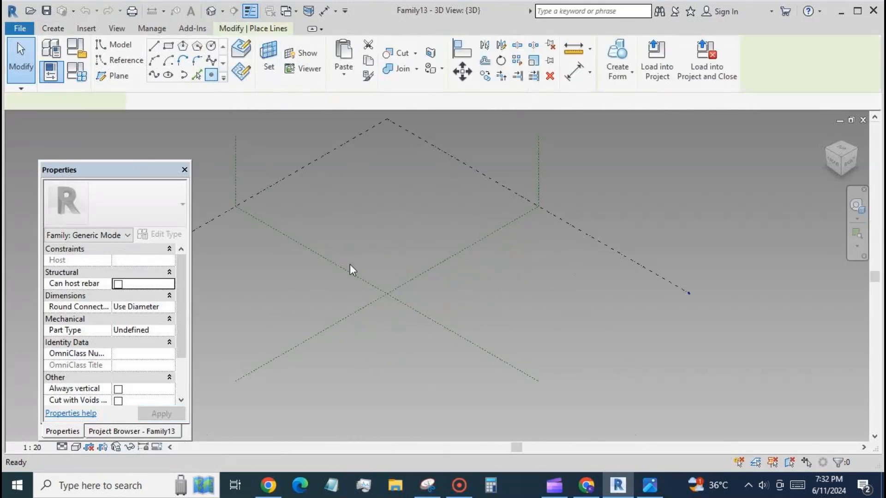
pyautogui.click(459, 285)
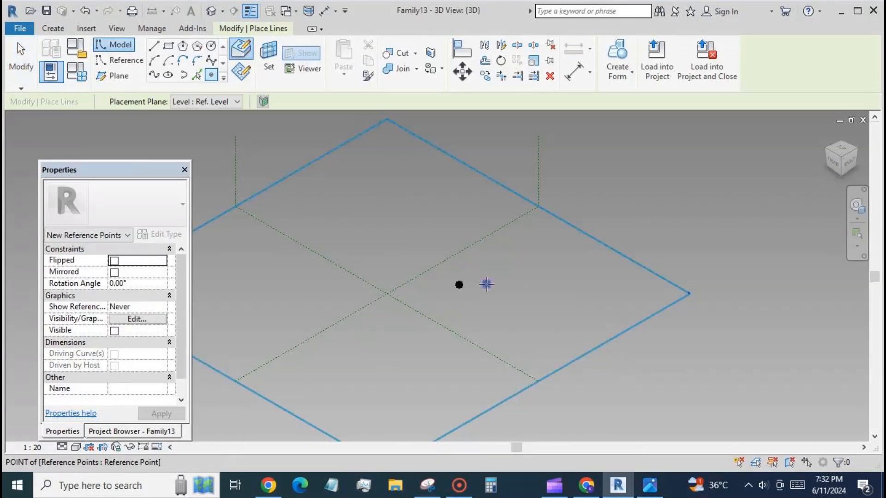
pyautogui.click(486, 284)
pyautogui.press('Escape')
pyautogui.press('Escape')
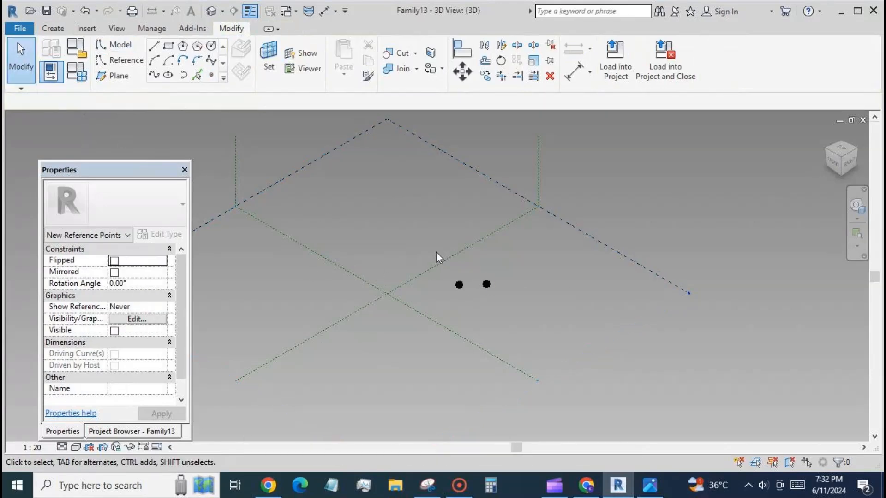
# Make the two points adaptive and connect them with a spline through points converted to a reference line.
pyautogui.moveTo(436, 249); pyautogui.dragTo(503, 288)
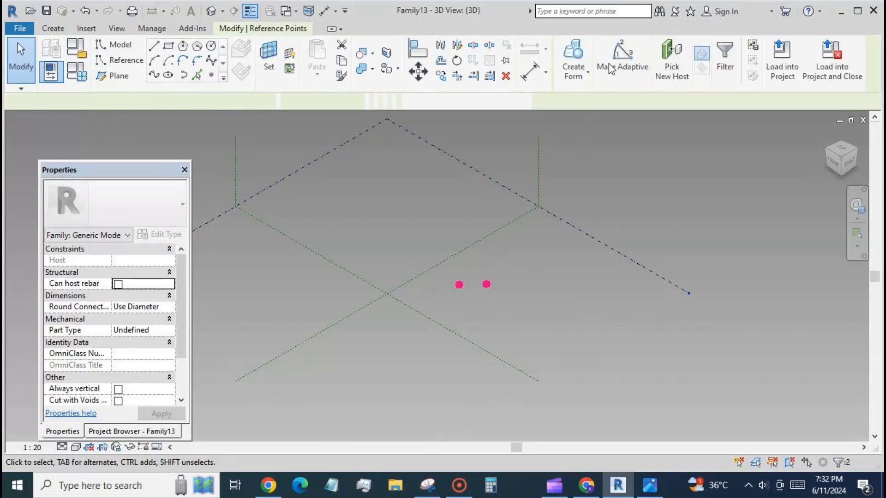
pyautogui.click(623, 58)
pyautogui.click(153, 75)
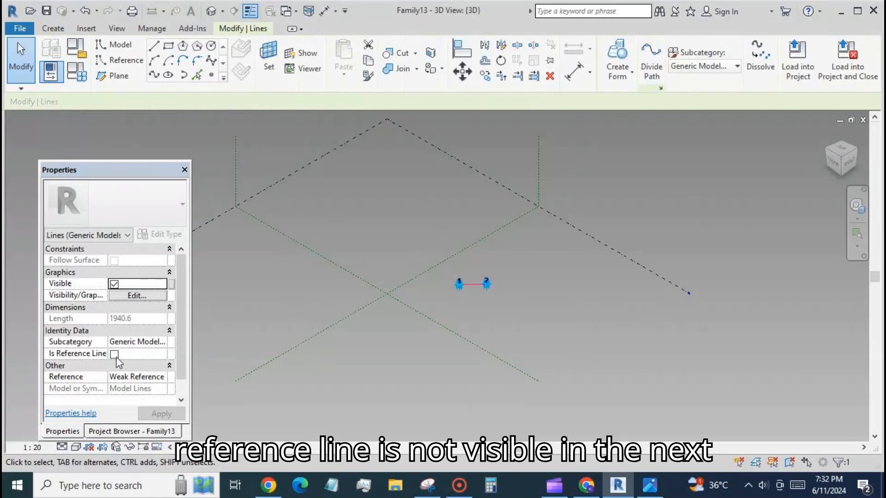
pyautogui.click(114, 354)
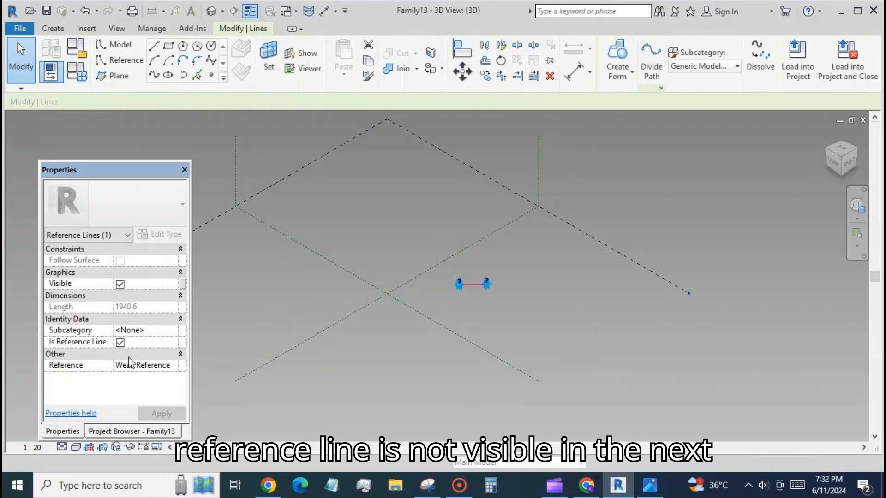
pyautogui.click(477, 319)
# Set the work plane on the reference line and place an aligned dimension between the two adaptive points.
pyautogui.scroll(3, 474, 288)
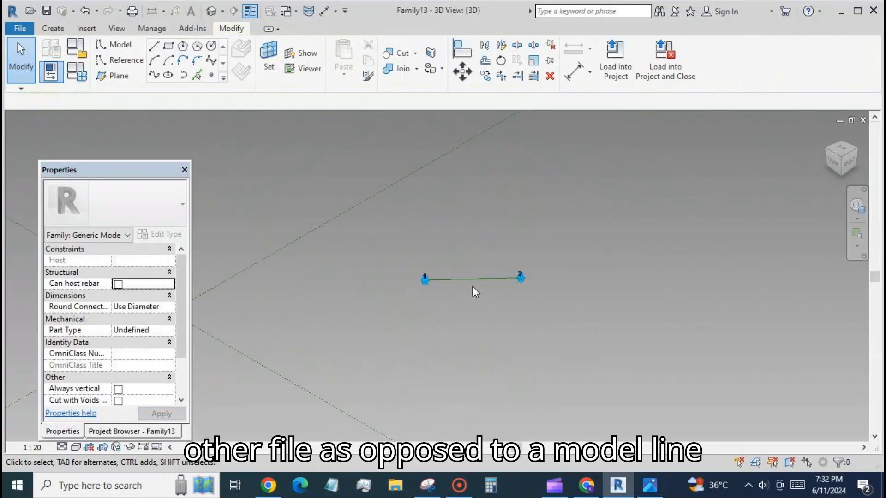
pyautogui.scroll(2, 456, 258)
pyautogui.scroll(1, 456, 259)
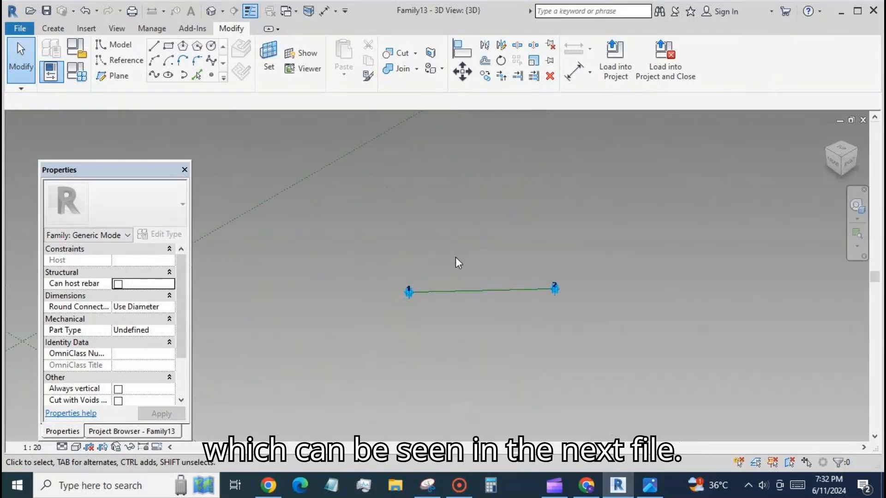
pyautogui.click(269, 60)
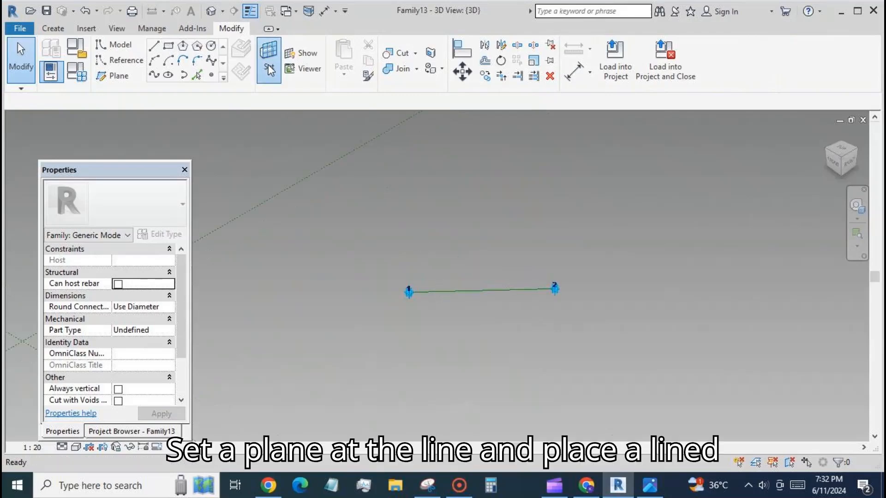
pyautogui.click(468, 291)
pyautogui.click(572, 73)
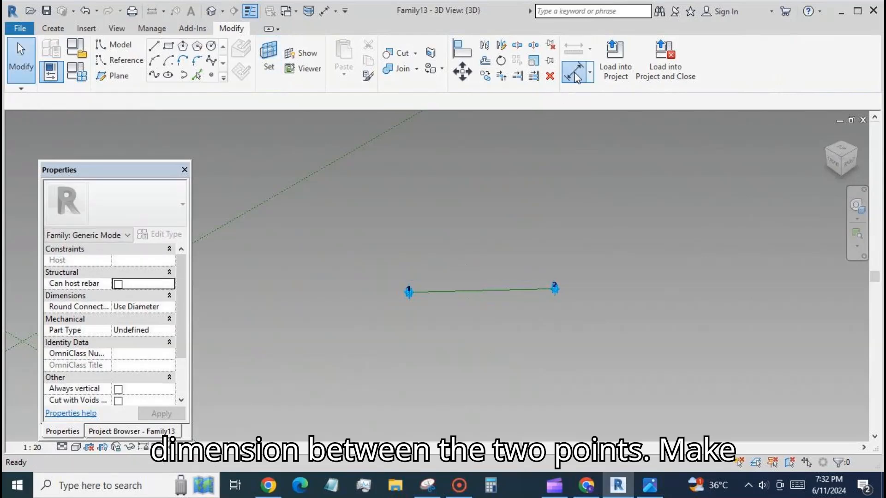
pyautogui.press('Tab')
pyautogui.click(411, 292)
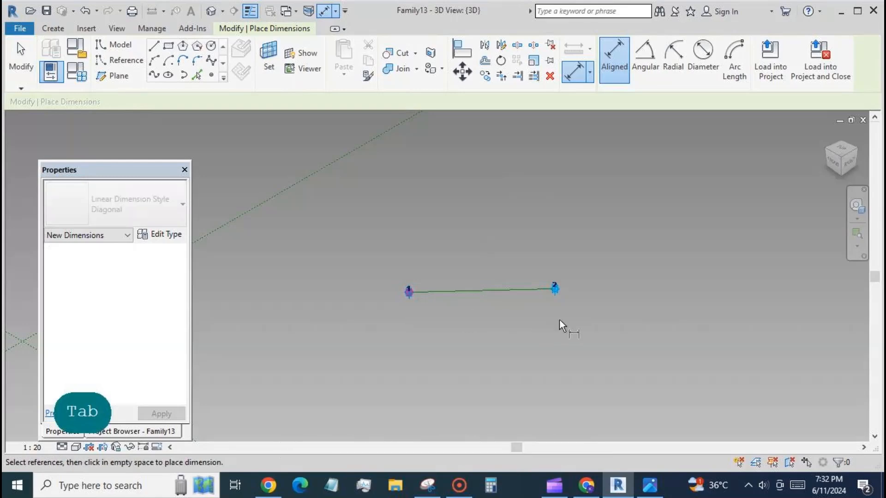
pyautogui.press('Tab')
pyautogui.click(556, 290)
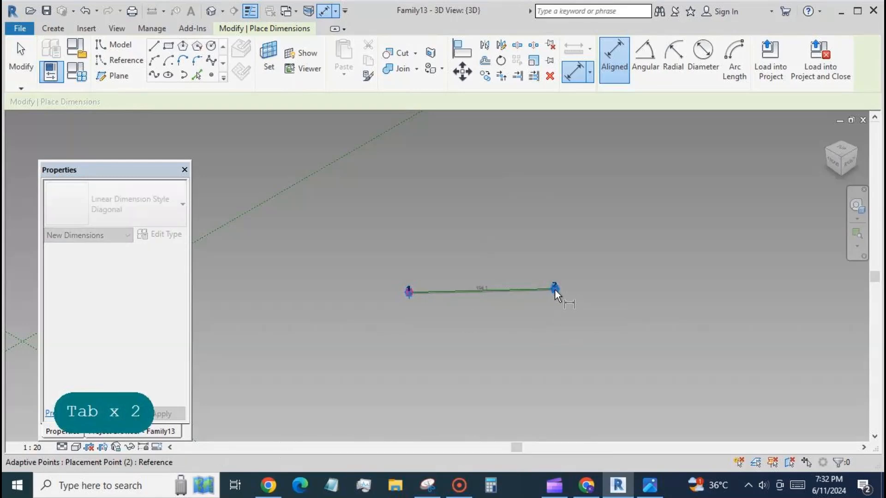
pyautogui.click(624, 317)
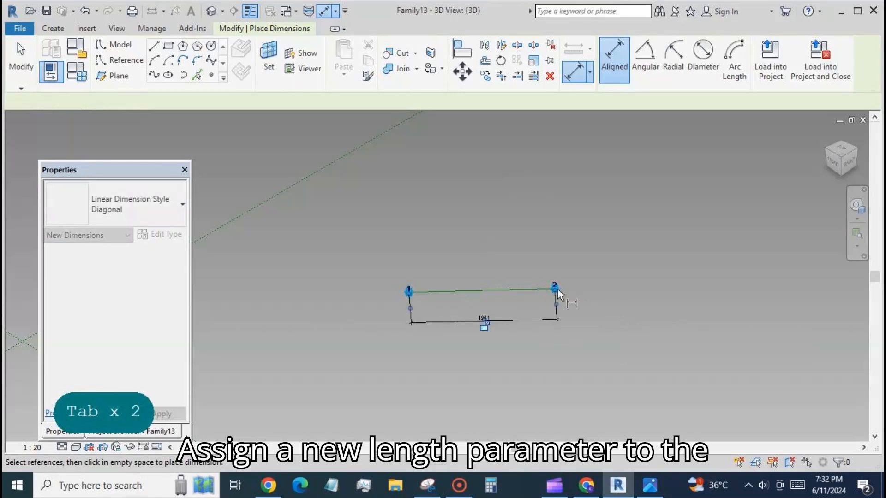
pyautogui.click(21, 60)
# Label the dimension with a new instance family parameter named rep, set as a reporting parameter.
pyautogui.click(434, 323)
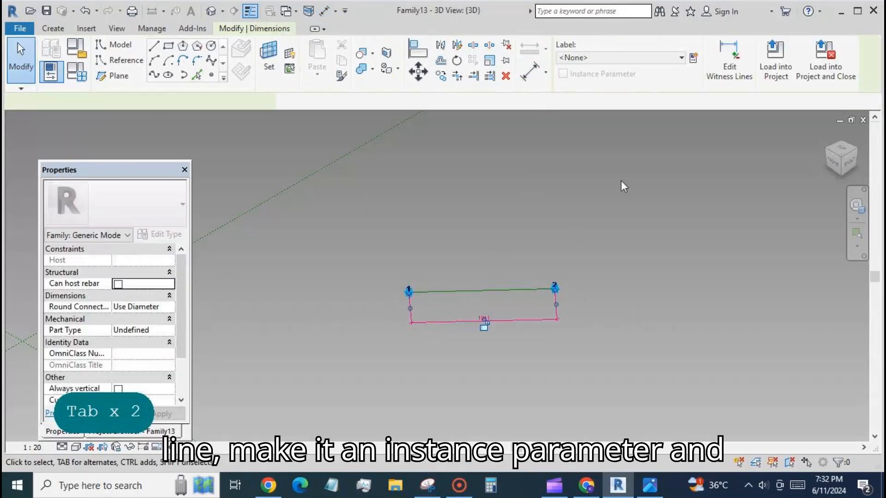
pyautogui.click(695, 58)
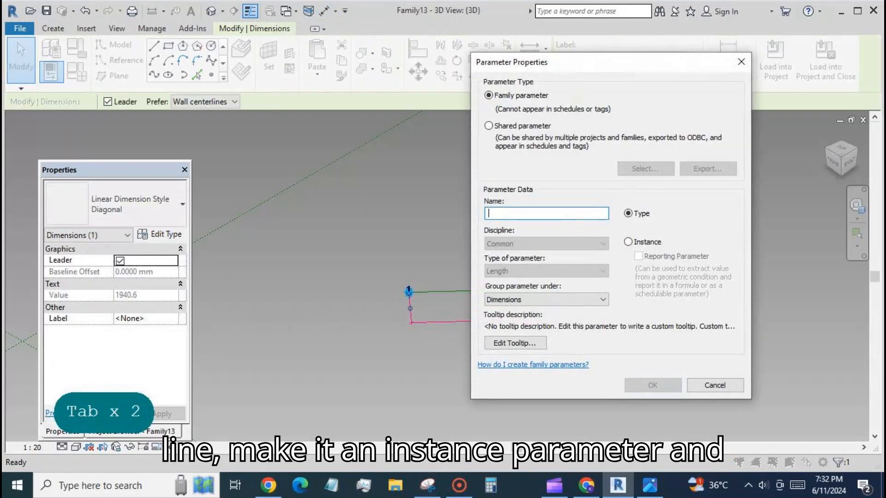
pyautogui.write('rep')
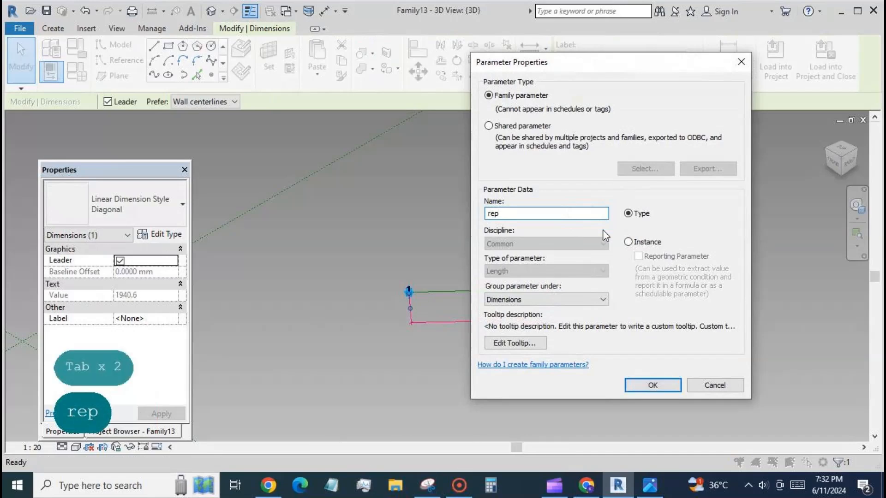
pyautogui.click(628, 242)
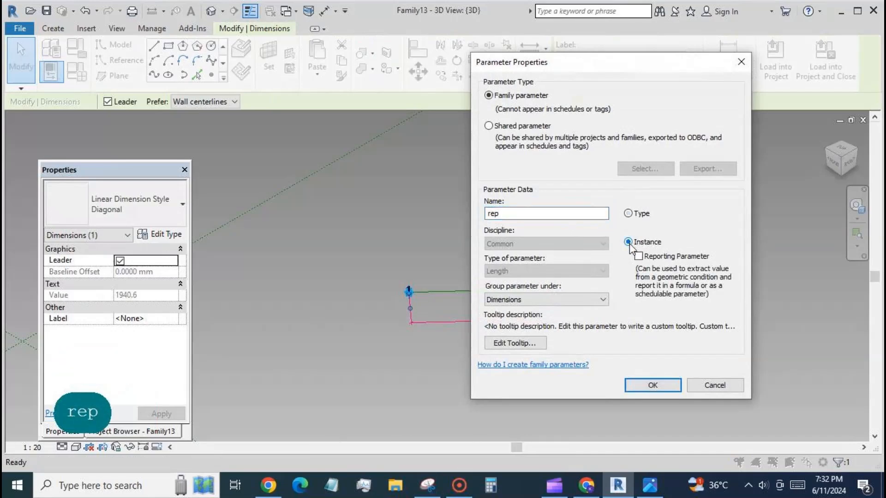
pyautogui.click(639, 256)
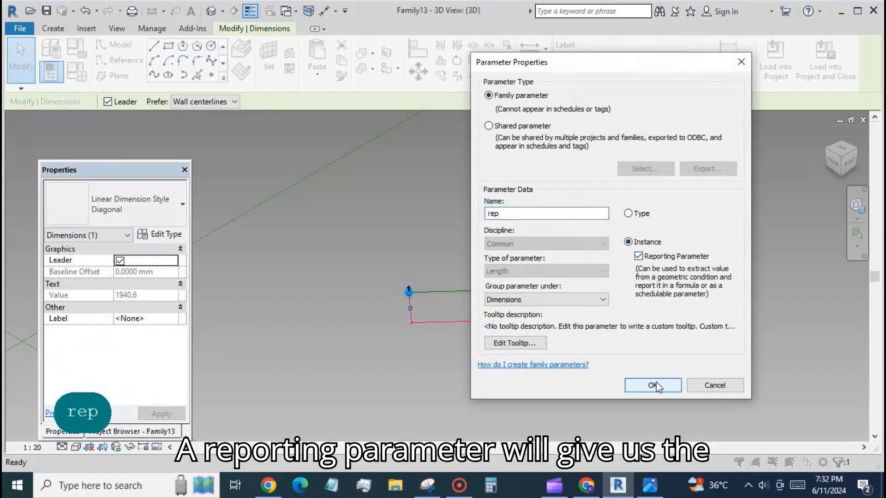
pyautogui.click(656, 383)
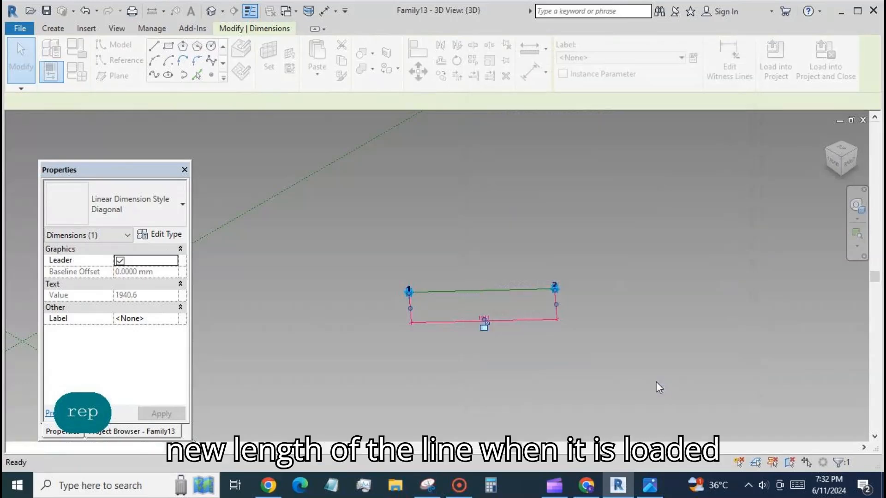
pyautogui.click(656, 386)
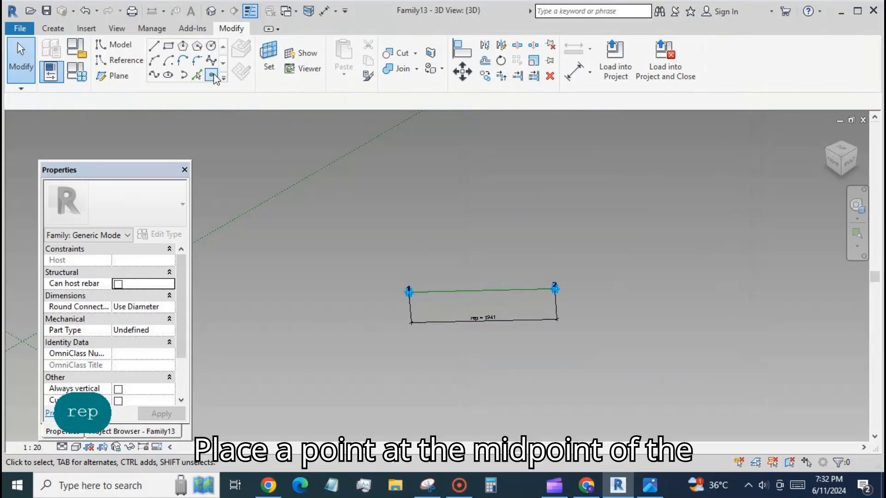
# Place a reference point at the midpoint of the reference line.
pyautogui.click(213, 76)
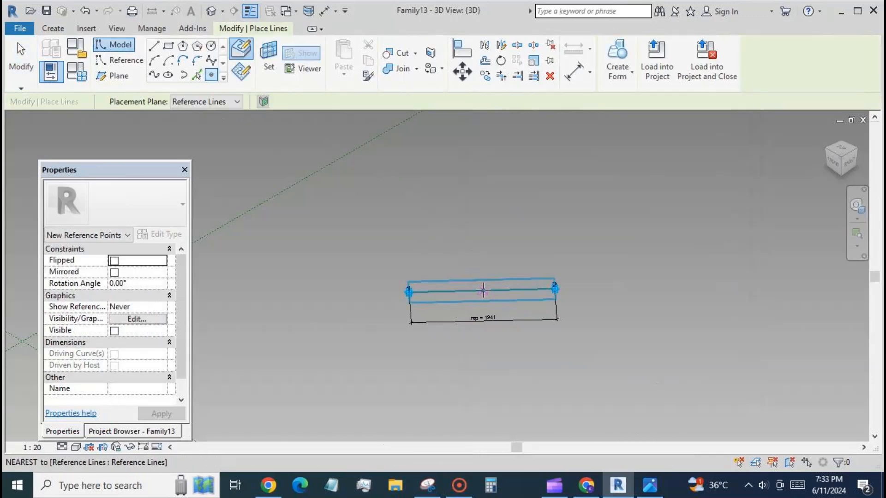
pyautogui.click(482, 291)
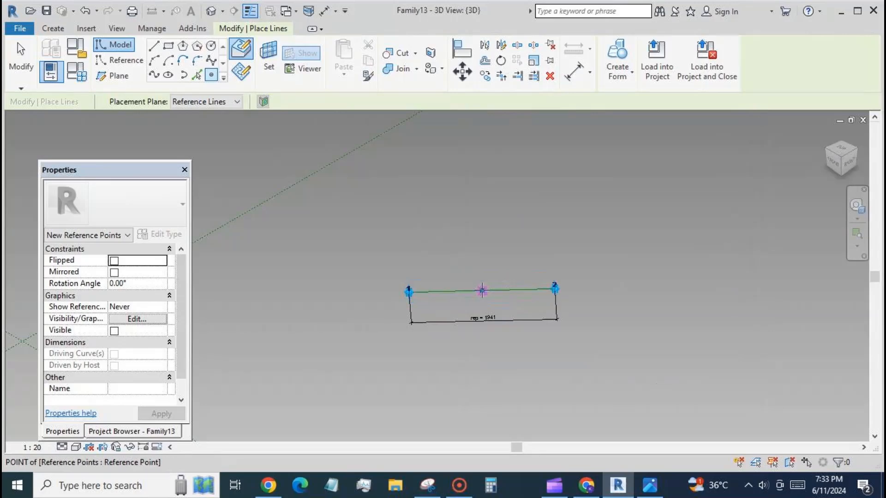
pyautogui.click(37, 69)
pyautogui.press('Escape')
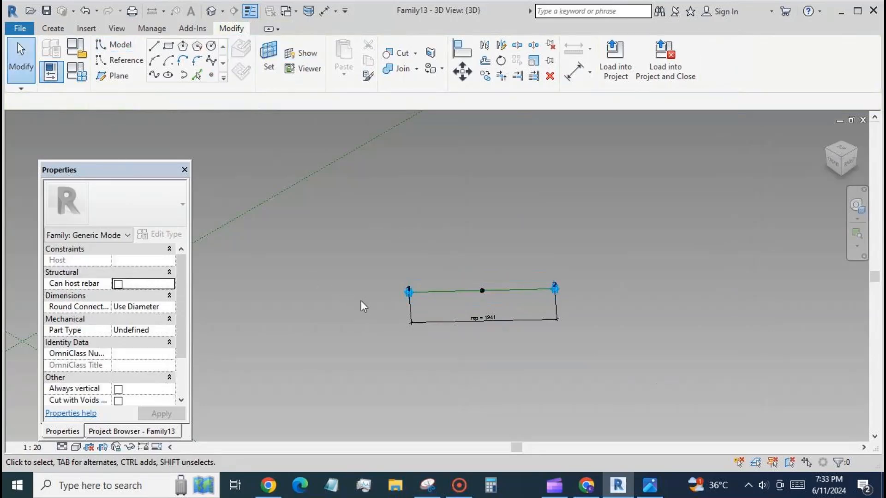
# Set the work plane to the midpoint reference point's vertical plane along the line and show it.
pyautogui.scroll(2, 485, 346)
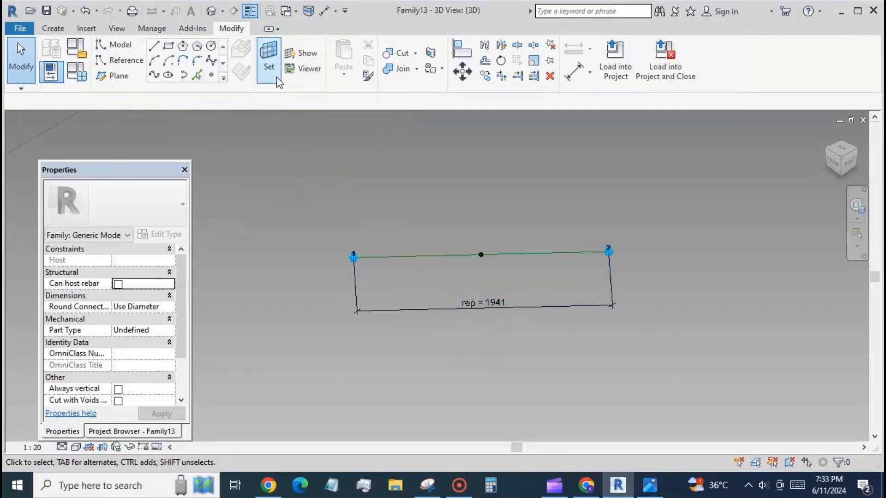
pyautogui.click(270, 64)
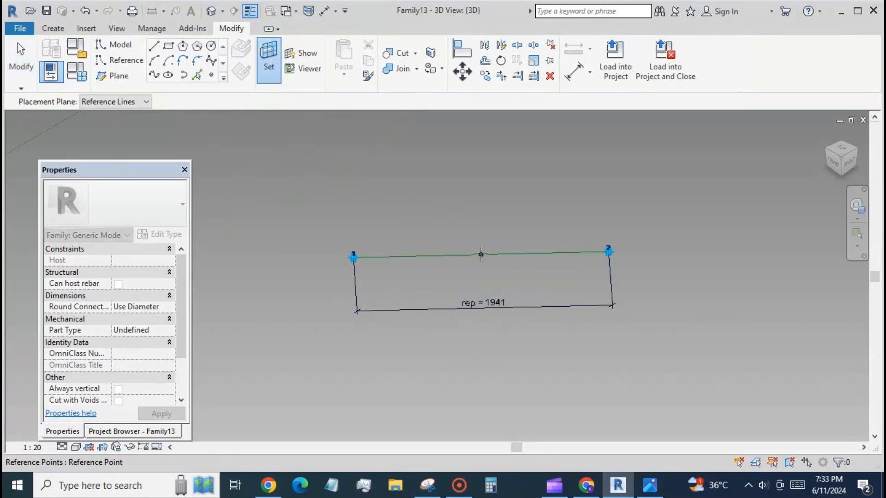
pyautogui.press('Tab')
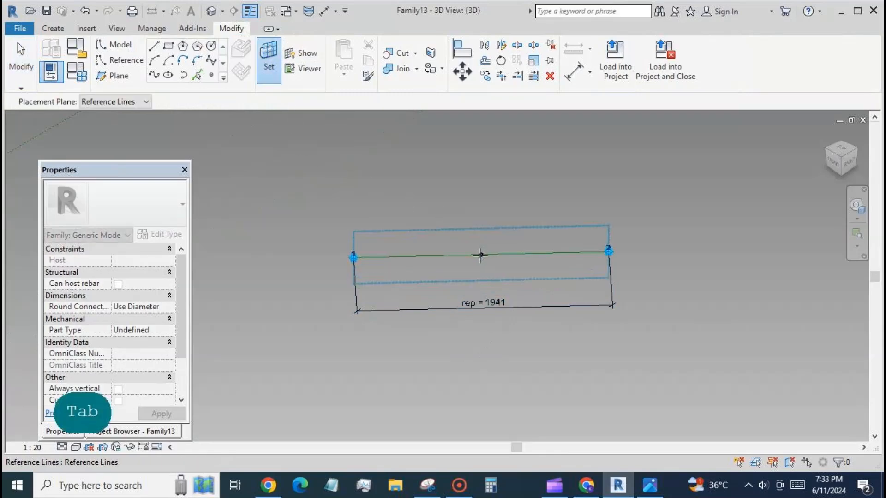
pyautogui.press('Tab')
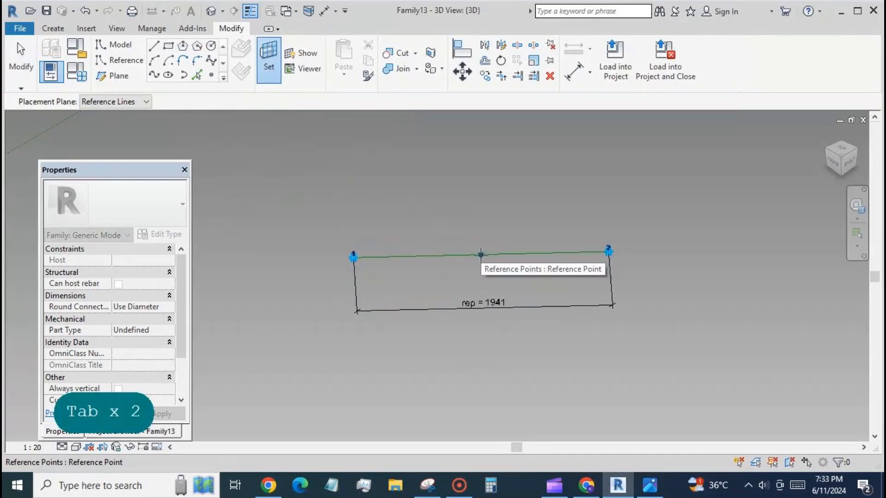
pyautogui.click(480, 255)
pyautogui.click(308, 54)
pyautogui.scroll(-5, 494, 262)
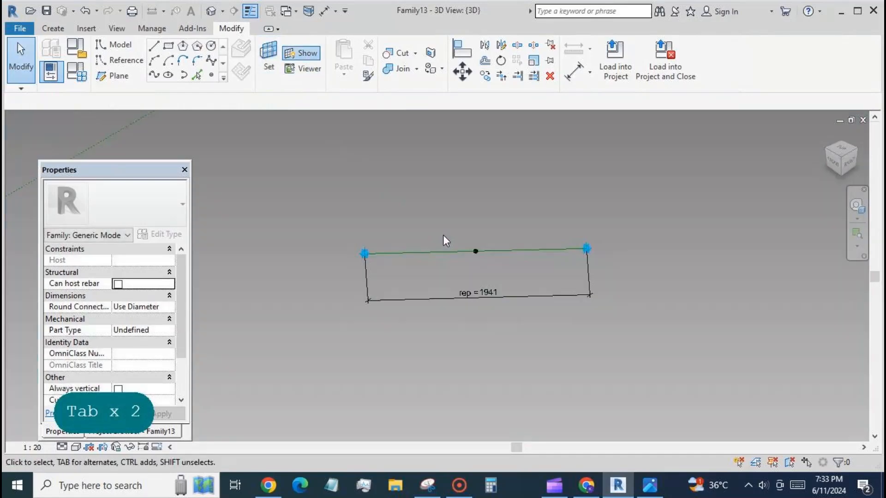
pyautogui.scroll(-2, 499, 265)
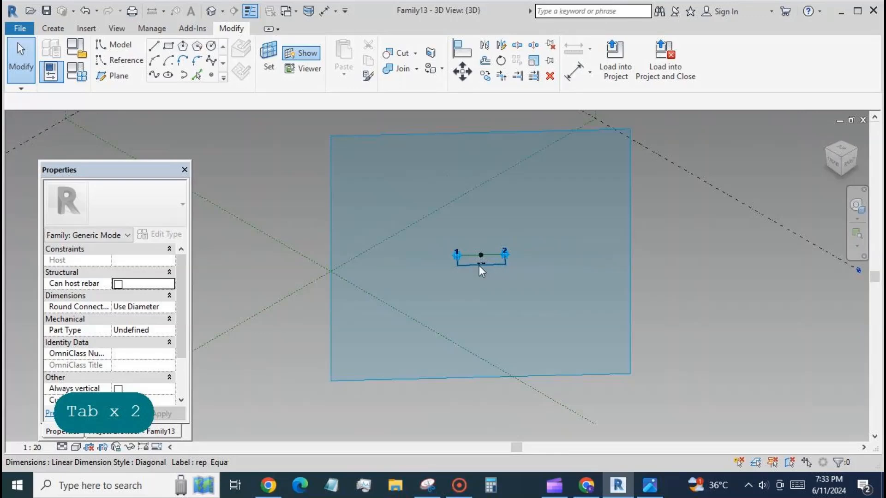
# Draw a 180° centre-ends arc above the reference line, centred on the midpoint reference point, with a radius of about 760.
pyautogui.click(168, 61)
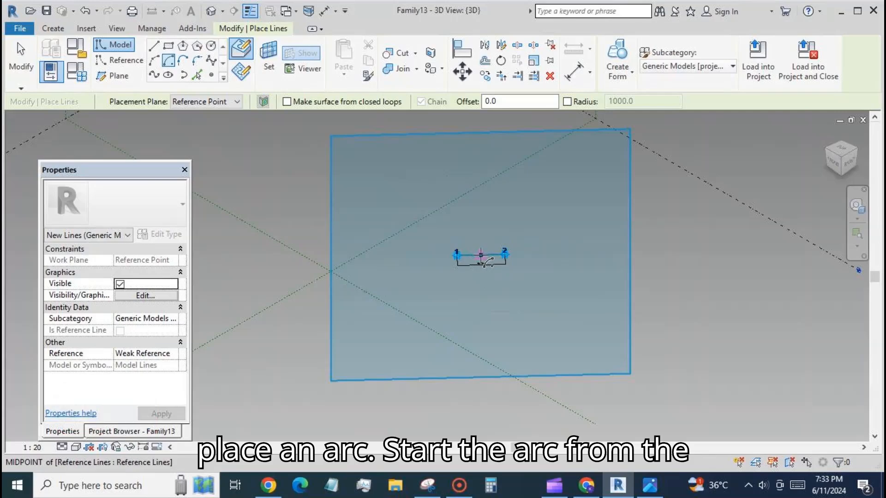
pyautogui.press('Tab')
pyautogui.press('Tab')
pyautogui.press('Tab')
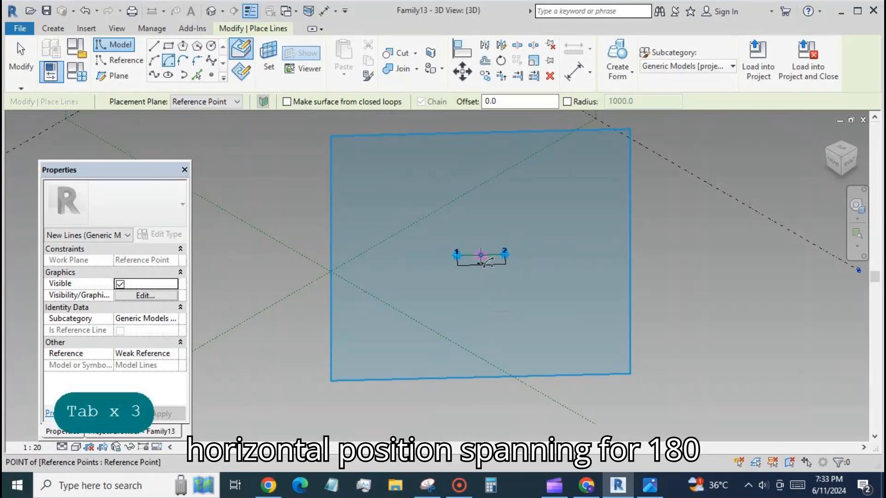
pyautogui.click(481, 261)
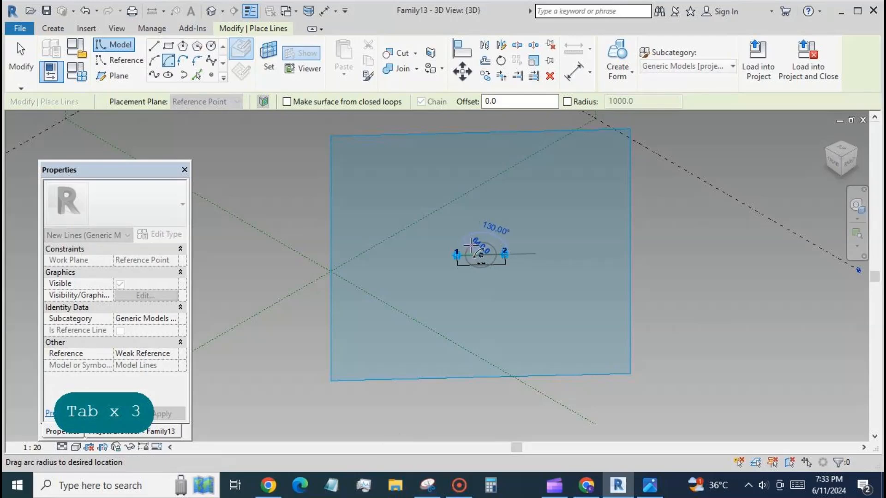
pyautogui.scroll(5, 471, 251)
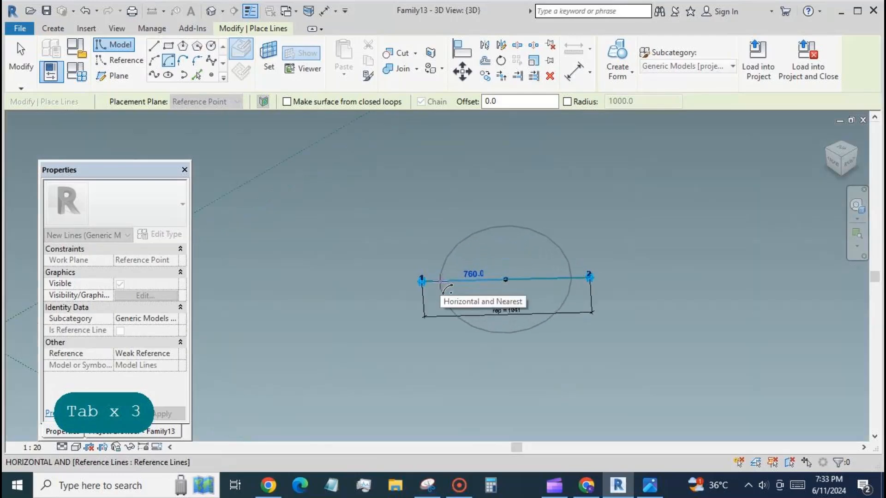
pyautogui.click(440, 280)
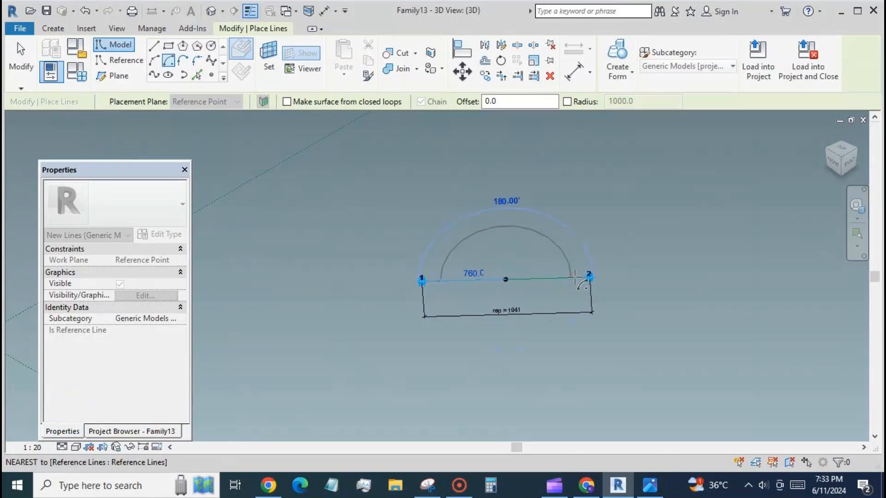
pyautogui.click(572, 277)
pyautogui.press('Escape')
pyautogui.press('Escape')
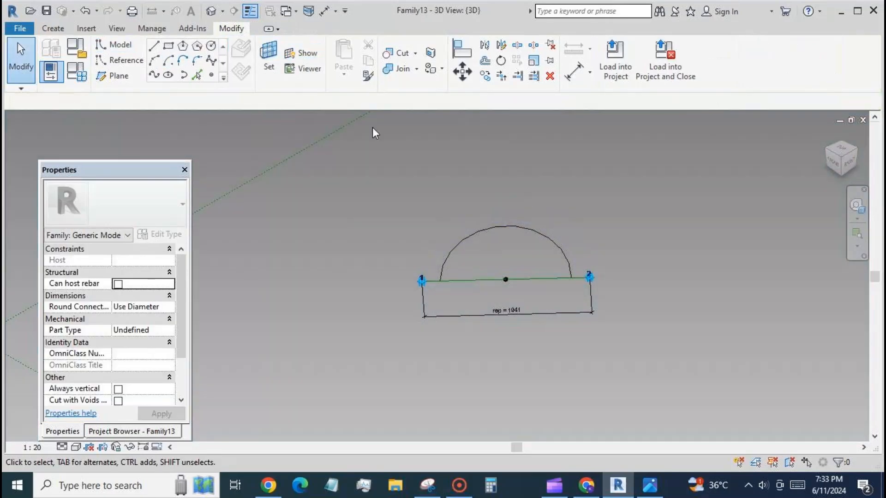
# Align the arc to the reference line between the adaptive points and lock the alignment.
pyautogui.click(461, 242)
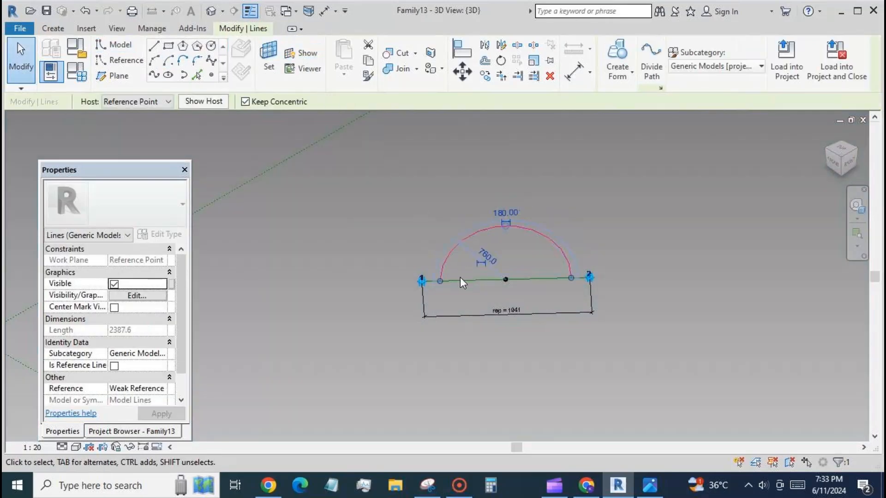
pyautogui.click(458, 275)
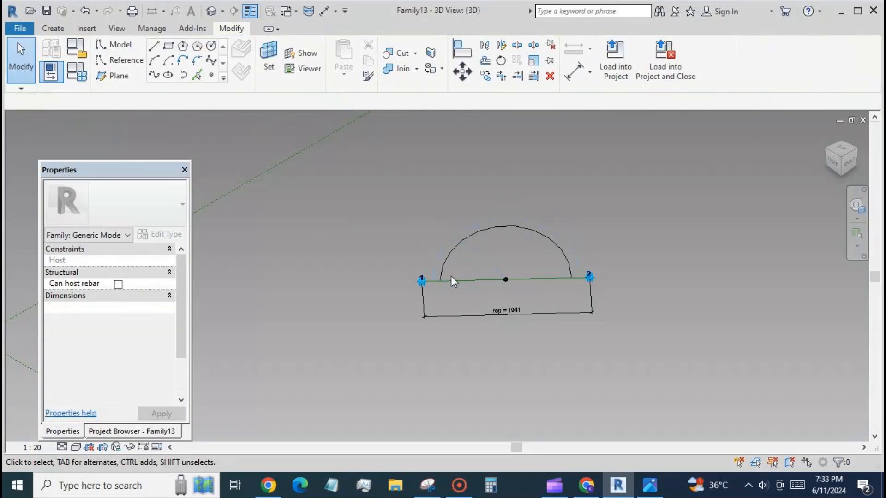
pyautogui.click(441, 275)
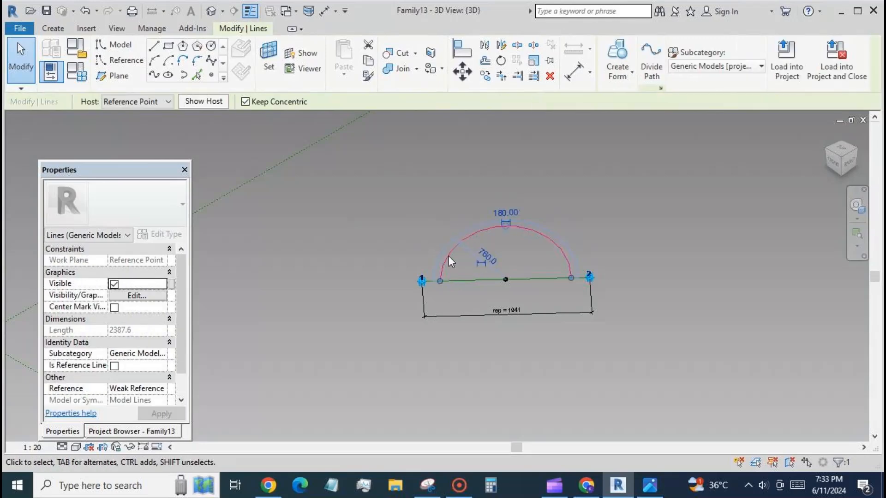
pyautogui.click(461, 52)
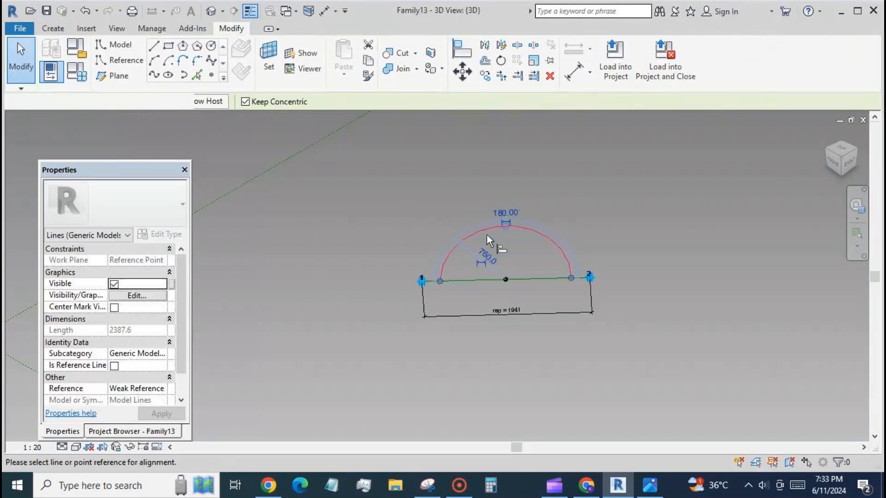
pyautogui.click(480, 280)
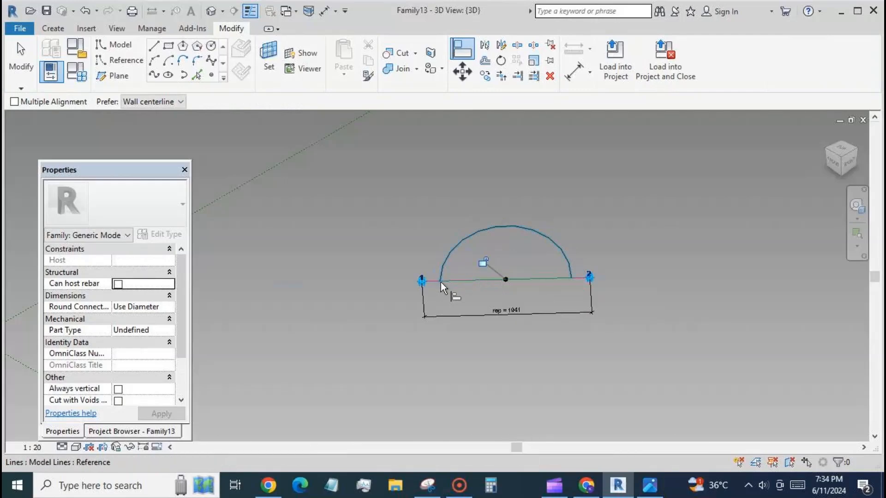
pyautogui.click(441, 281)
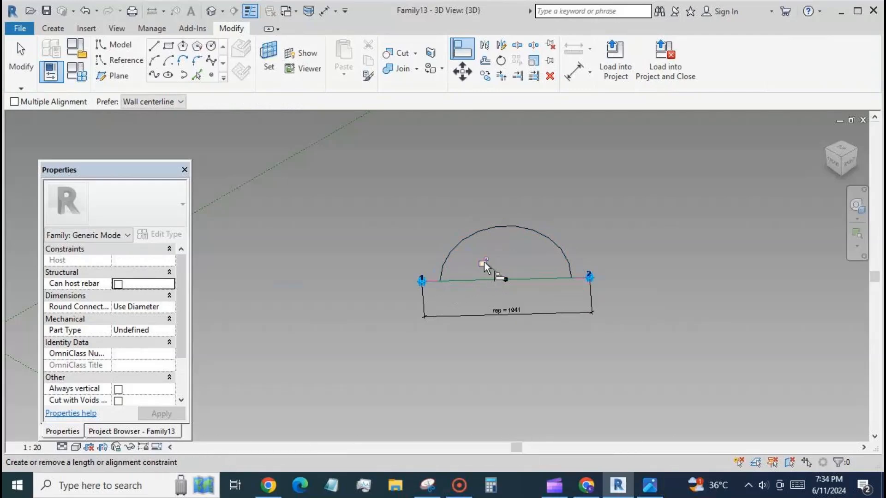
pyautogui.click(560, 279)
pyautogui.click(572, 277)
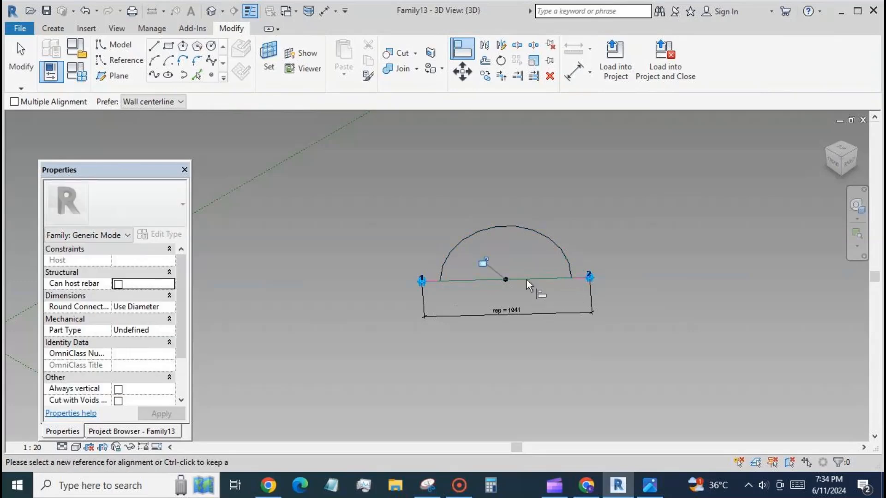
pyautogui.click(483, 262)
pyautogui.click(33, 78)
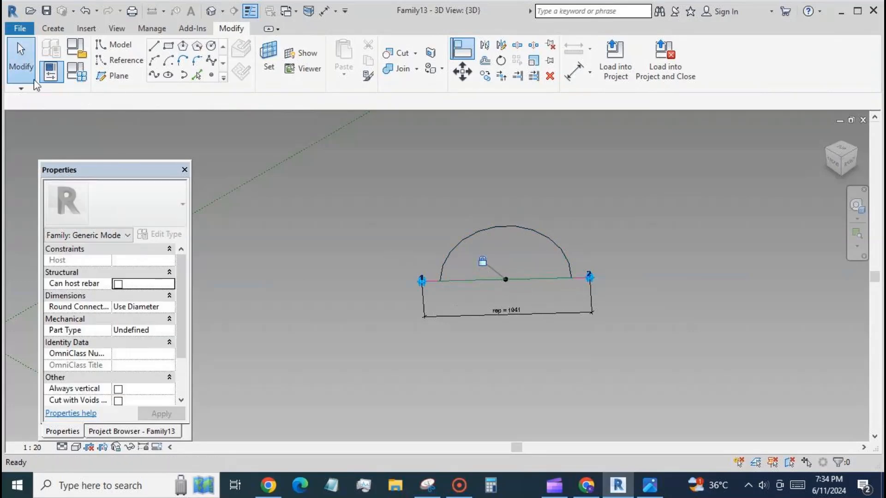
# Make the arc's temporary radius dimension permanent and select it.
pyautogui.click(455, 245)
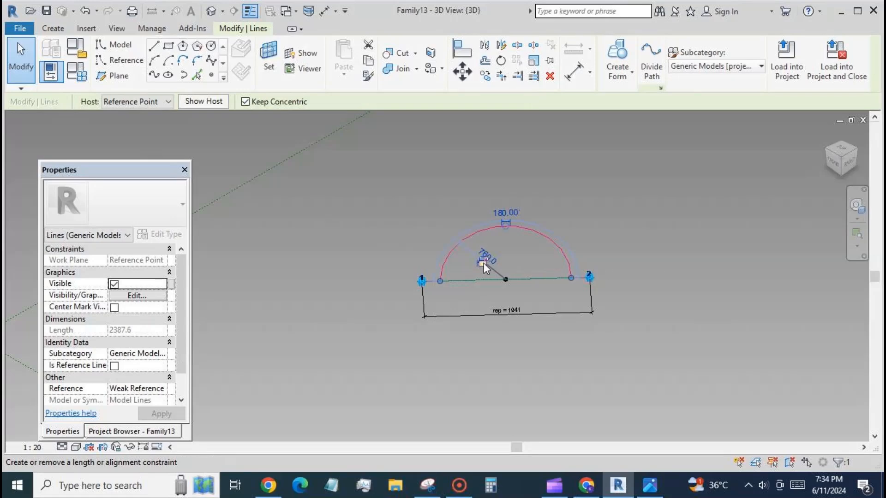
pyautogui.scroll(3, 489, 264)
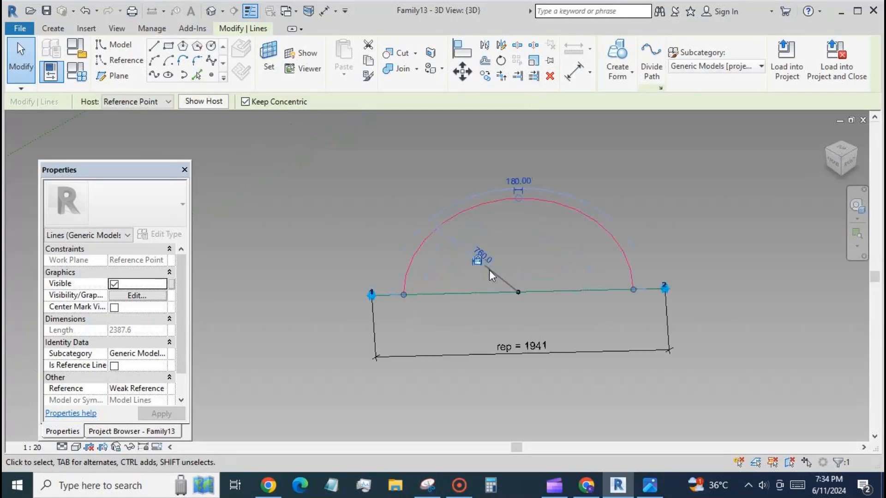
pyautogui.click(21, 65)
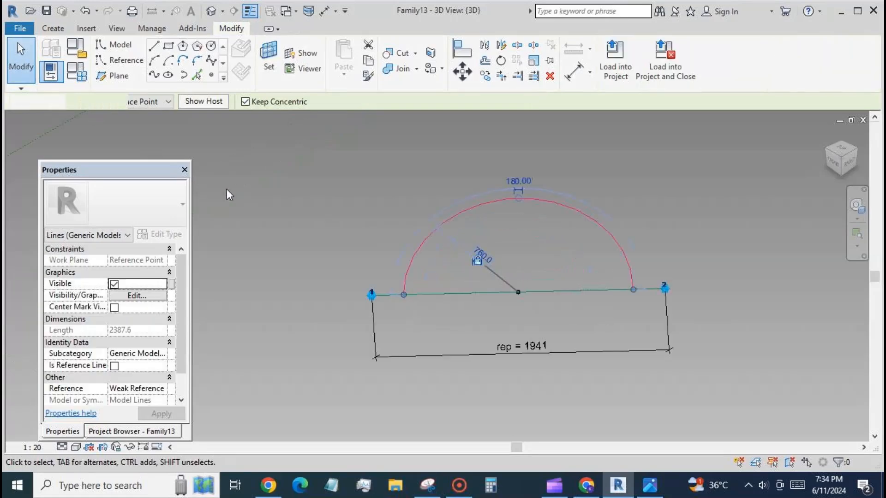
pyautogui.click(431, 233)
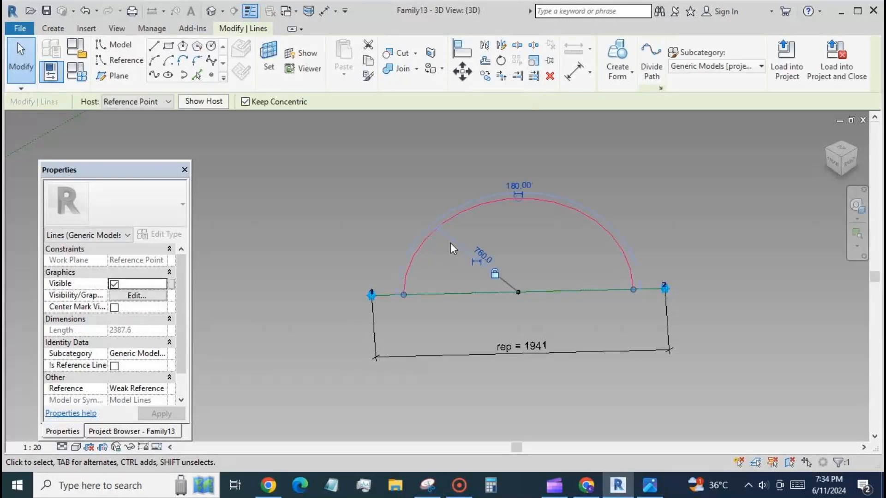
pyautogui.click(477, 262)
pyautogui.click(464, 251)
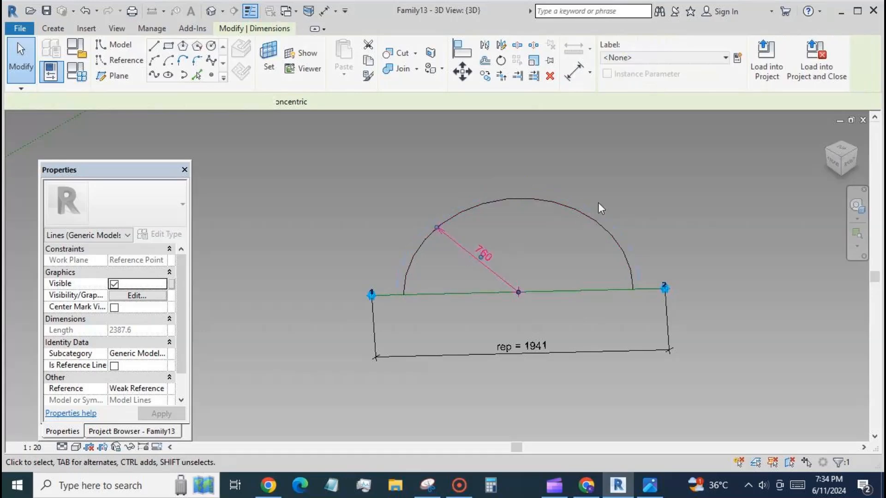
# Label the arc's radial dimension with a new instance family parameter named radius.
pyautogui.click(737, 58)
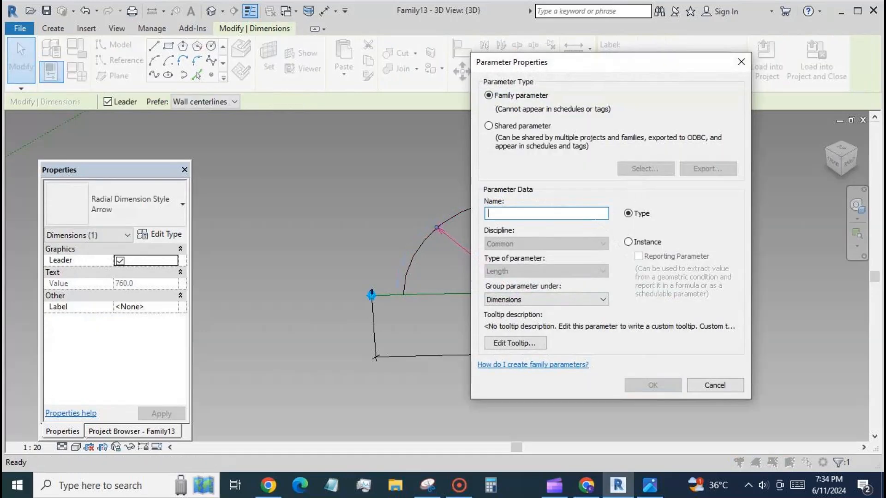
pyautogui.write('rad')
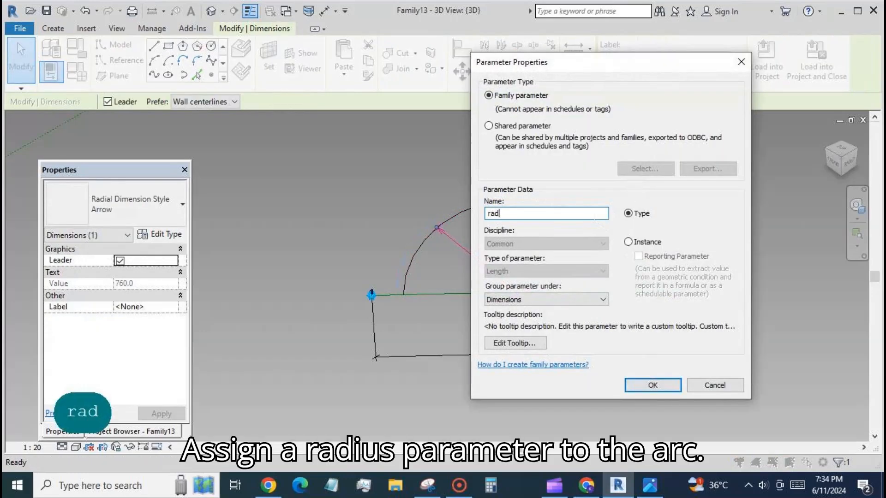
pyautogui.write('iu')
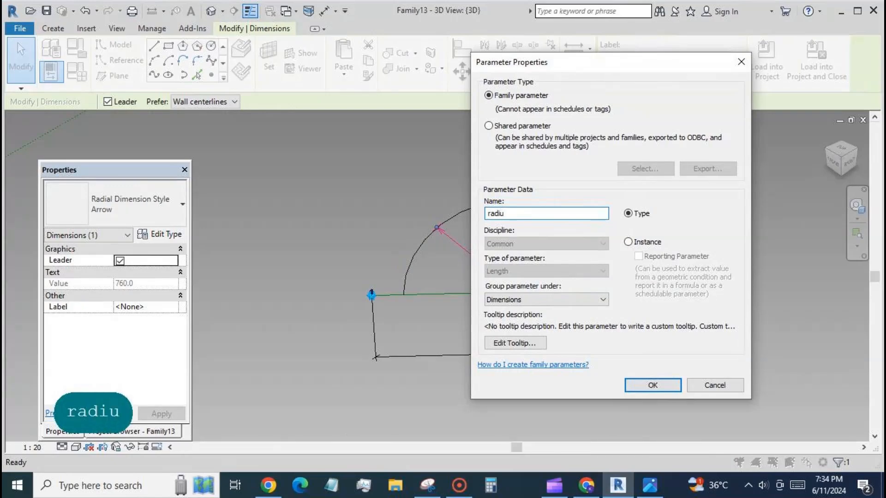
pyautogui.write('s')
pyautogui.click(628, 242)
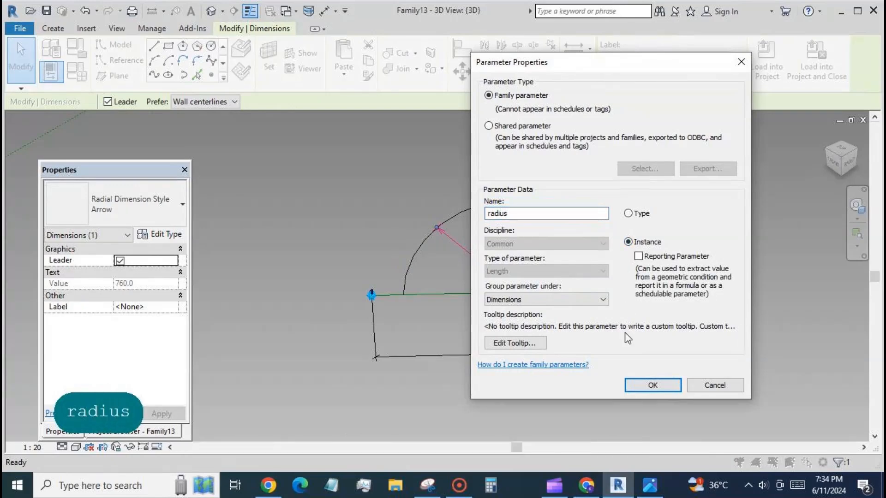
pyautogui.click(657, 386)
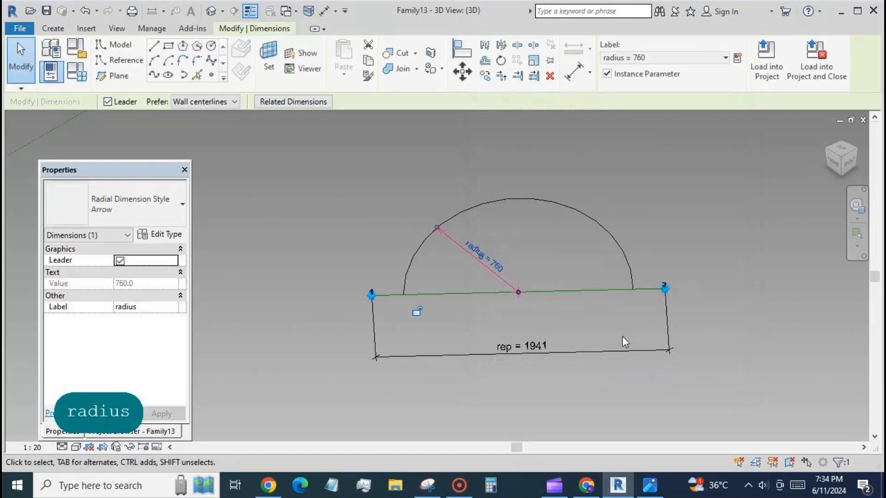
# Convert the arc from a model line into a reference line.
pyautogui.click(605, 230)
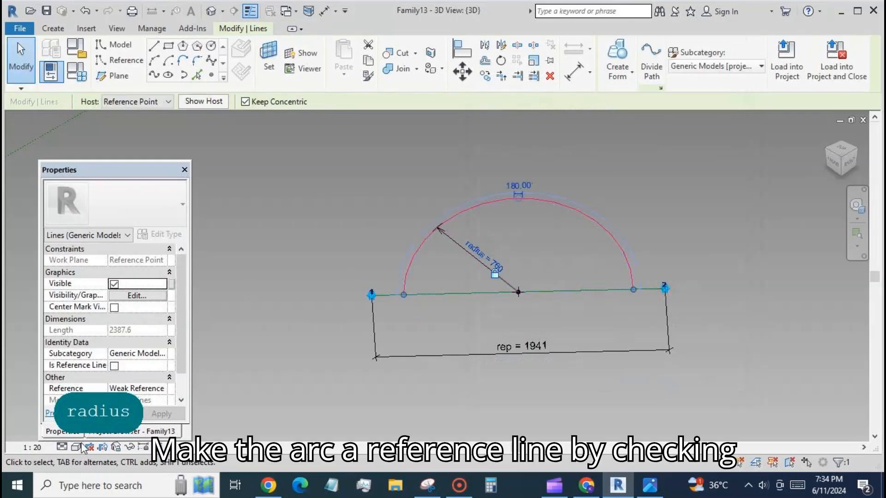
pyautogui.click(114, 366)
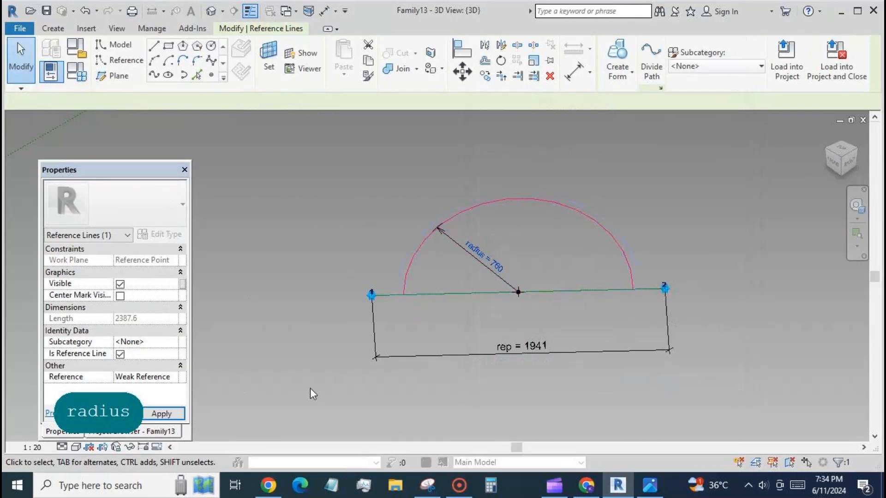
pyautogui.click(310, 389)
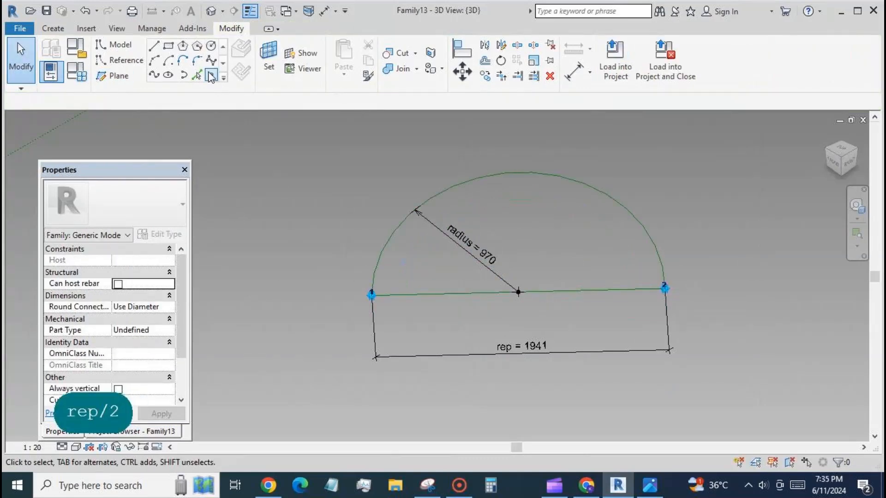
# Place three reference points on the arc: one along each side and one near its crown.
pyautogui.press('l')
pyautogui.press('i')
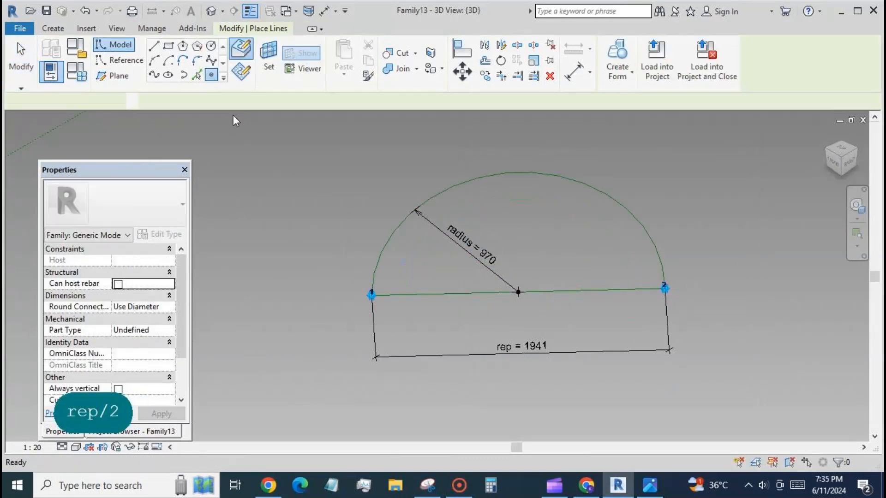
pyautogui.click(401, 223)
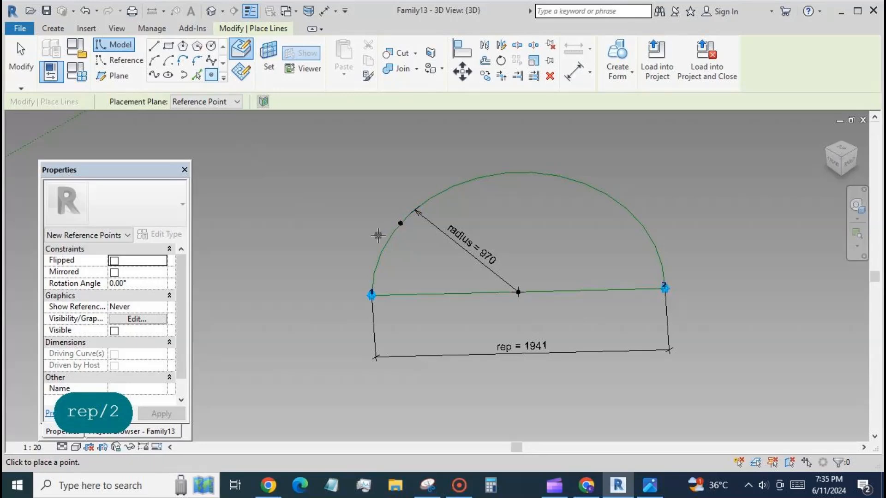
pyautogui.click(619, 203)
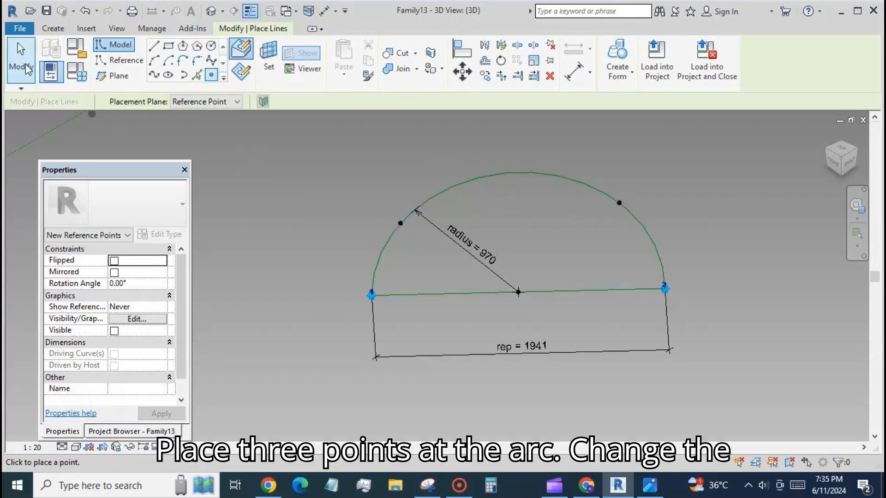
pyautogui.press('Escape')
pyautogui.press('Escape')
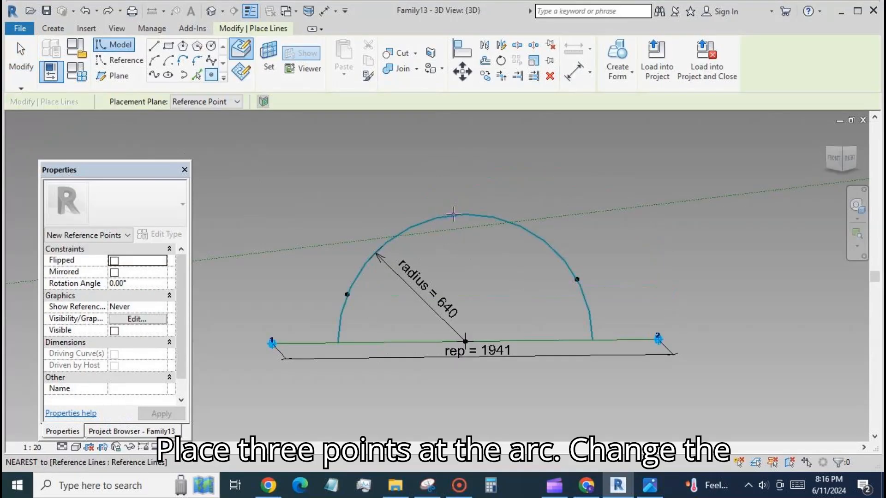
pyautogui.click(453, 214)
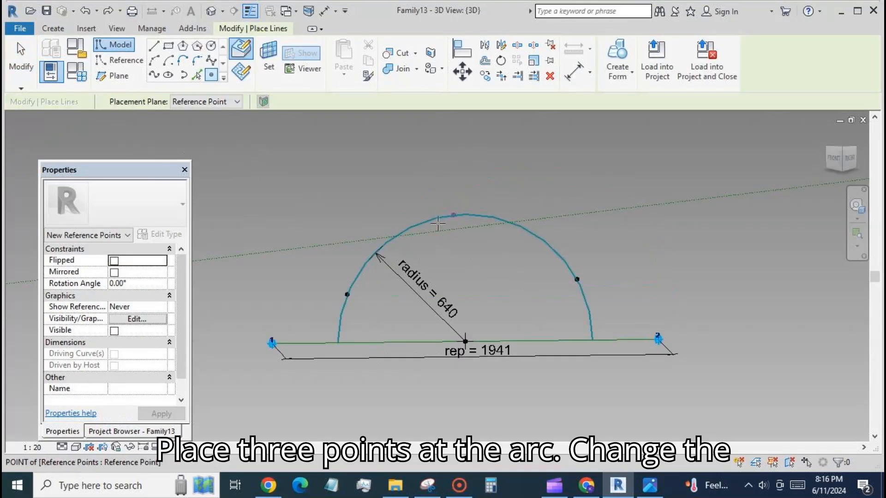
pyautogui.press('Escape')
pyautogui.press('Escape')
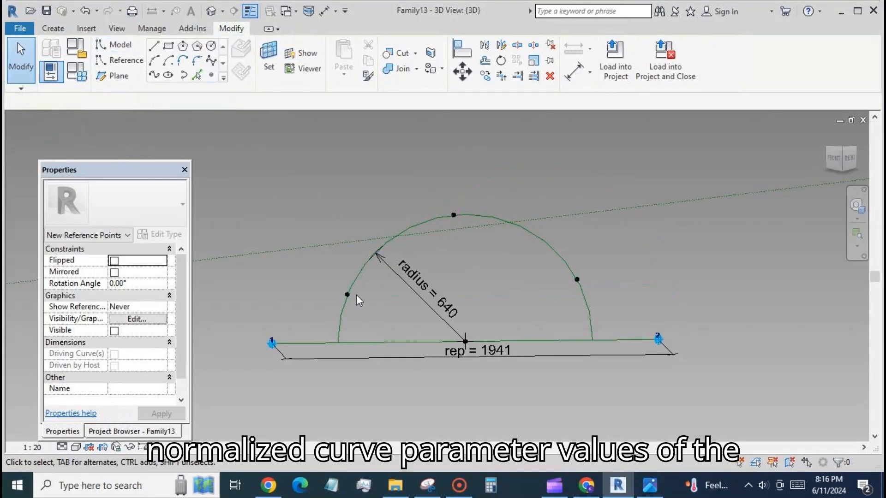
# Set the normalized curve parameter to 0 for the arc's left side point and to 1 for its right side point.
pyautogui.click(347, 295)
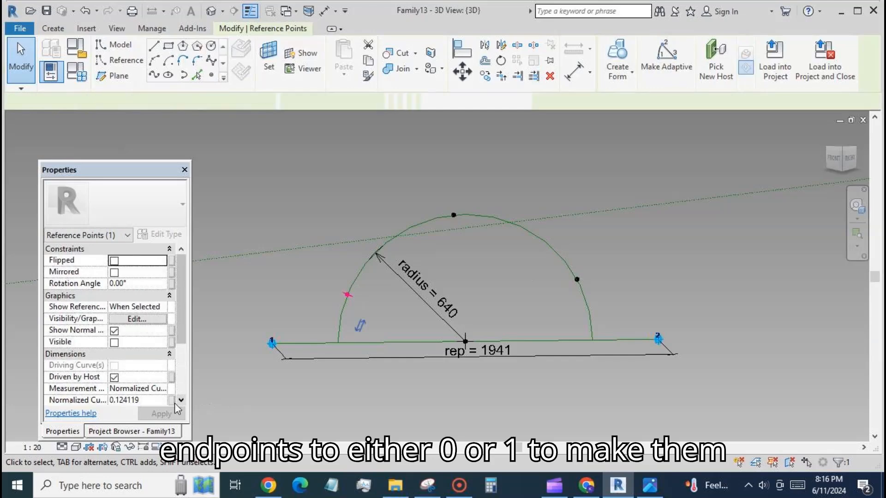
pyautogui.click(159, 400)
pyautogui.write('0')
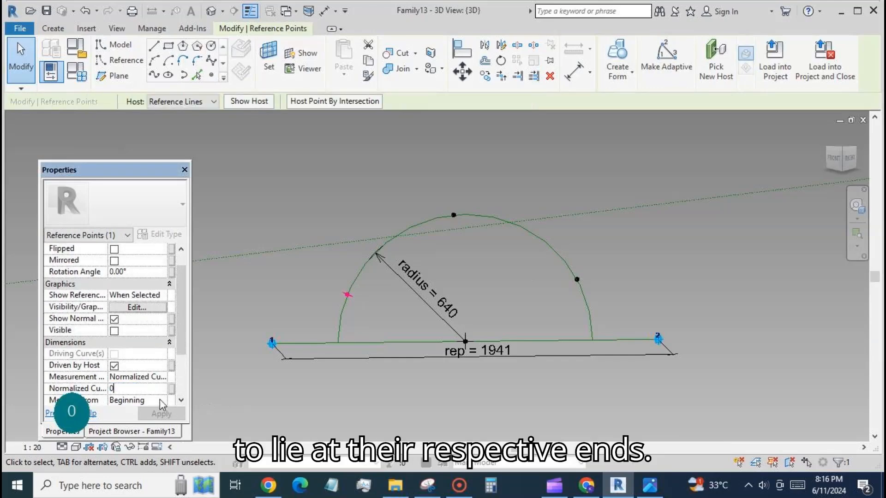
pyautogui.click(577, 279)
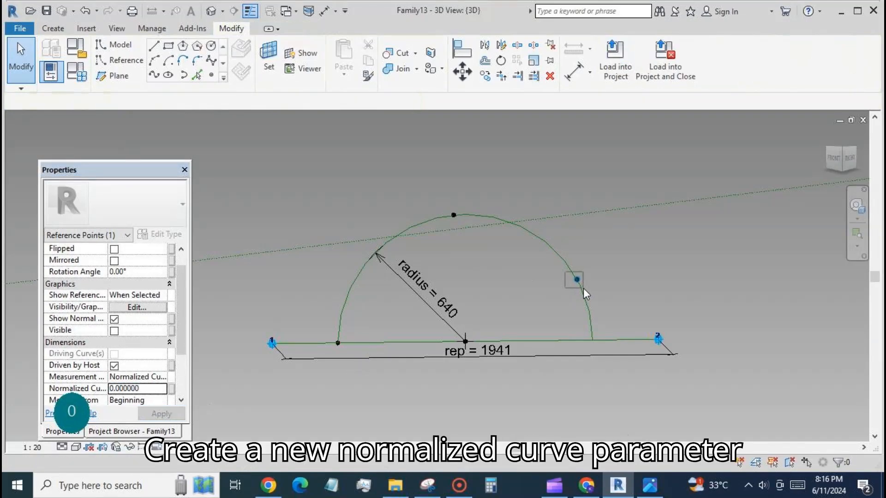
pyautogui.click(157, 404)
pyautogui.write('1')
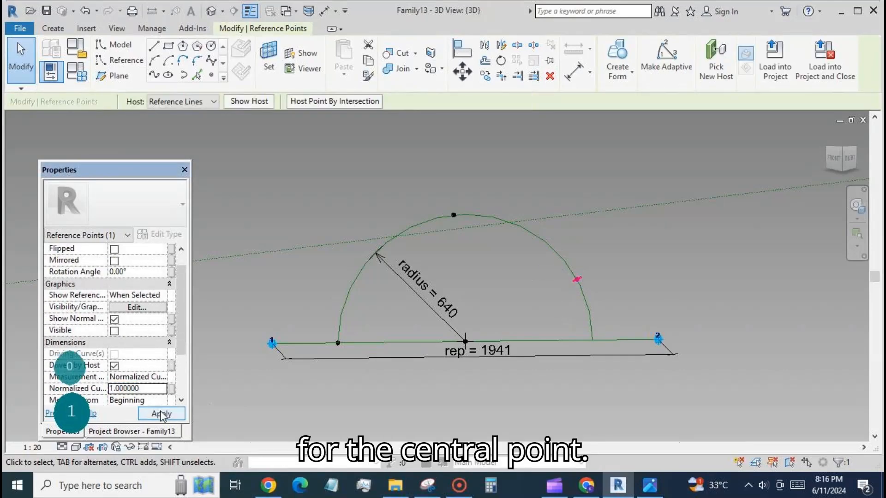
pyautogui.click(161, 415)
pyautogui.press('Escape')
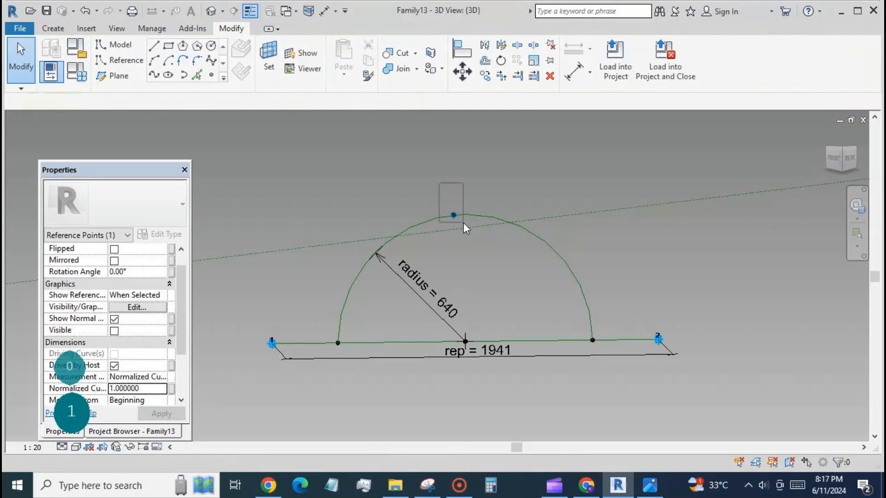
# Associate the crown point's normalized curve parameter with a new instance family parameter named ncp.
pyautogui.click(463, 223)
pyautogui.scroll(-2, 184, 325)
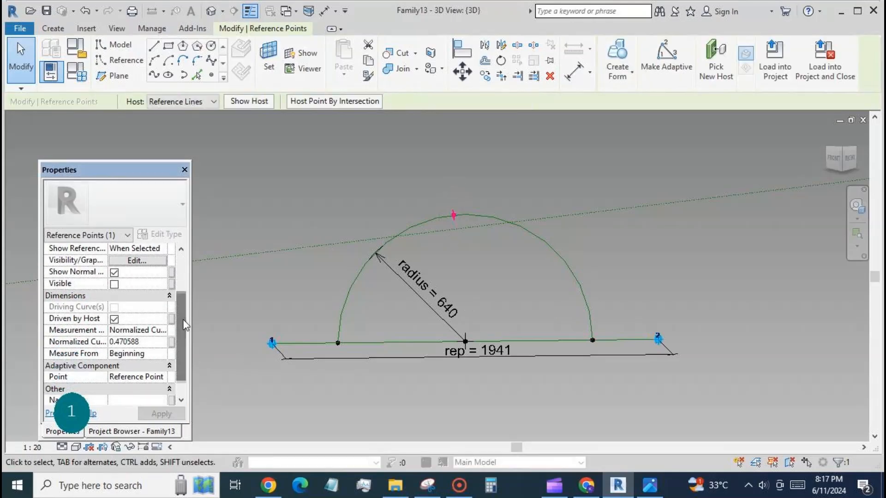
pyautogui.click(171, 342)
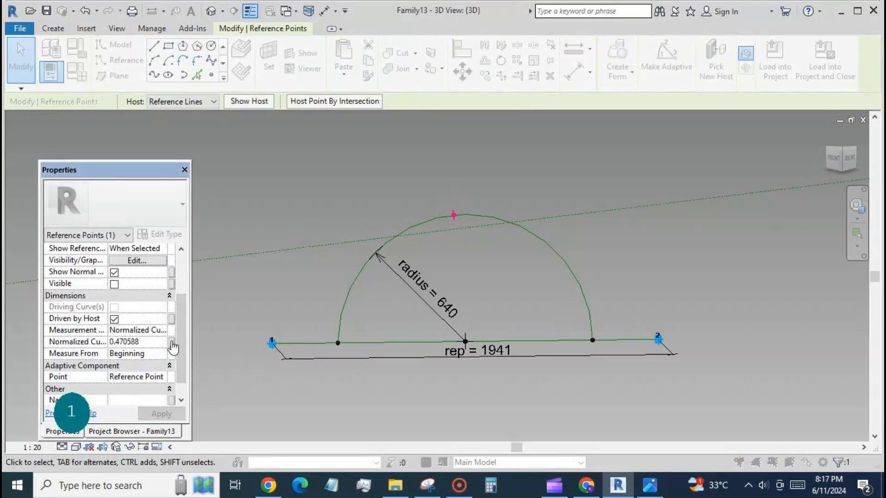
pyautogui.click(107, 327)
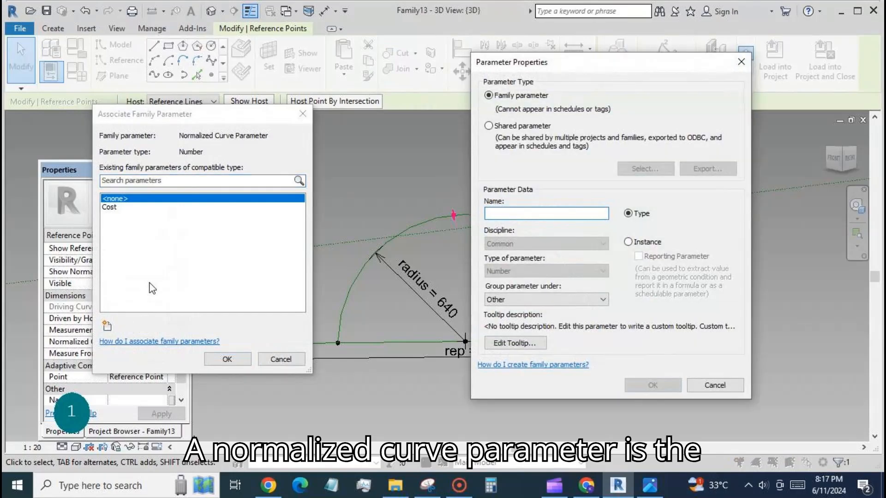
pyautogui.write('ncp')
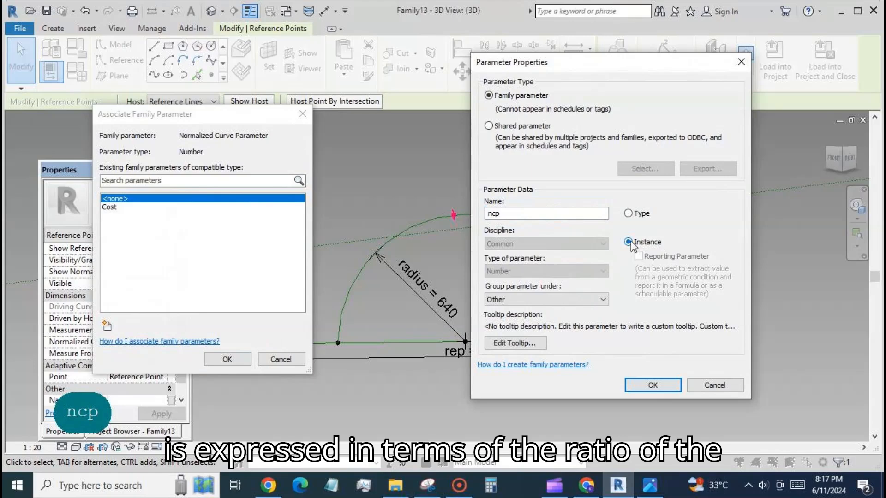
pyautogui.click(646, 385)
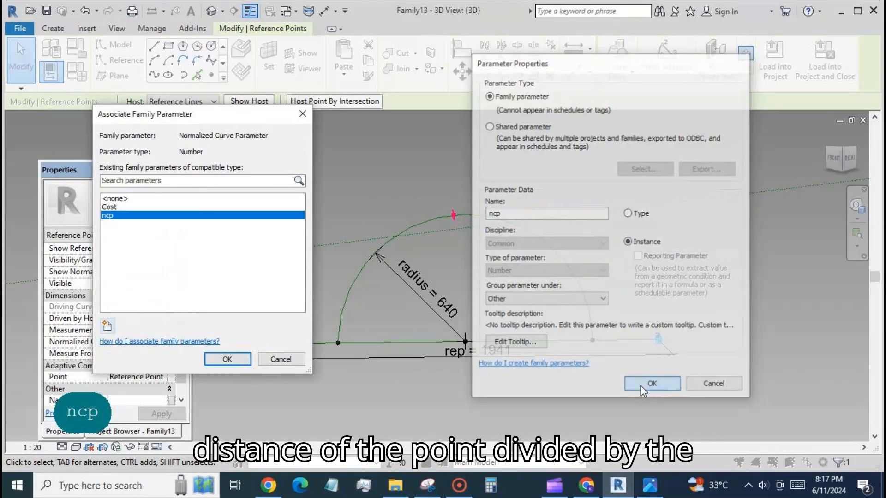
pyautogui.click(229, 359)
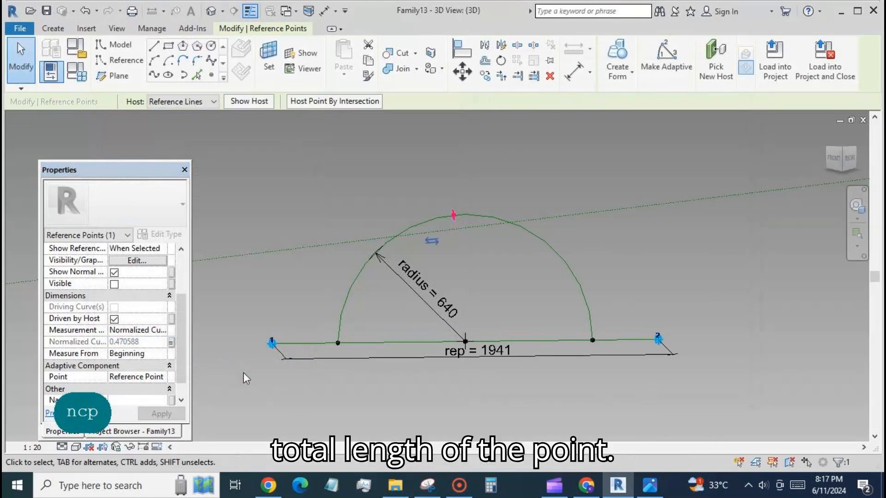
pyautogui.click(459, 395)
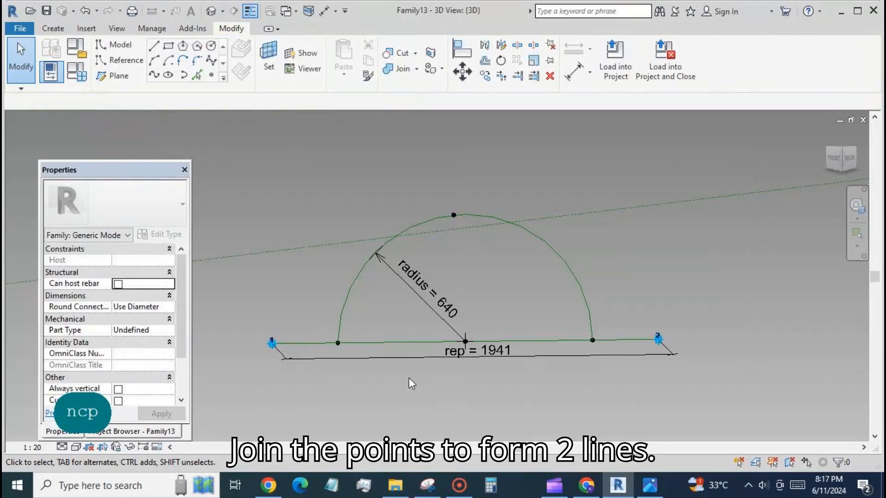
# Join the crown point to each arc end point with a line through the points, making both lines reference lines.
pyautogui.click(454, 215)
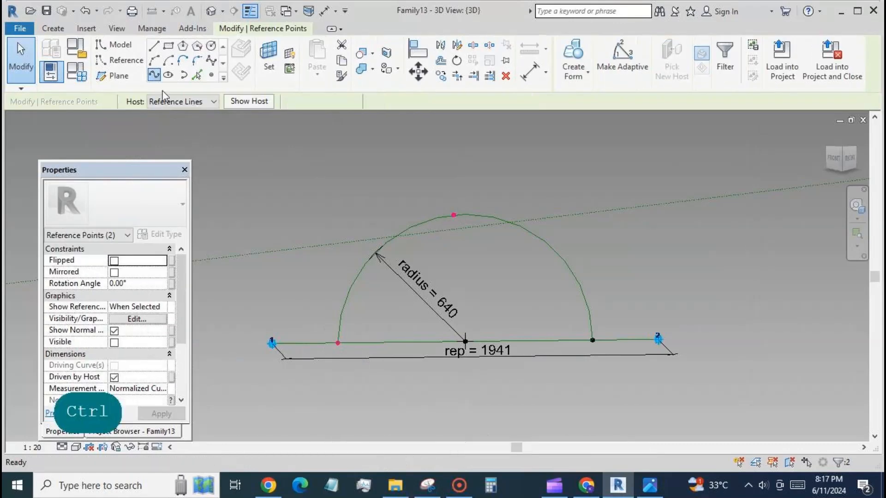
pyautogui.click(211, 61)
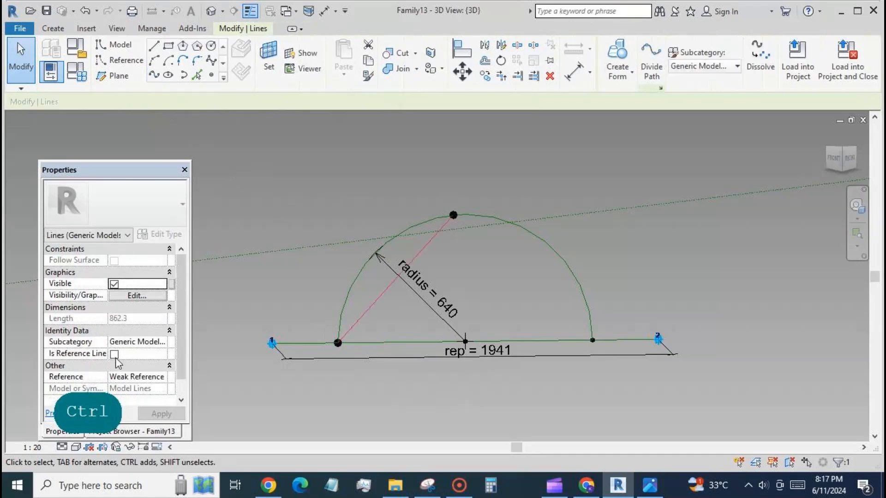
pyautogui.click(115, 354)
pyautogui.click(435, 192)
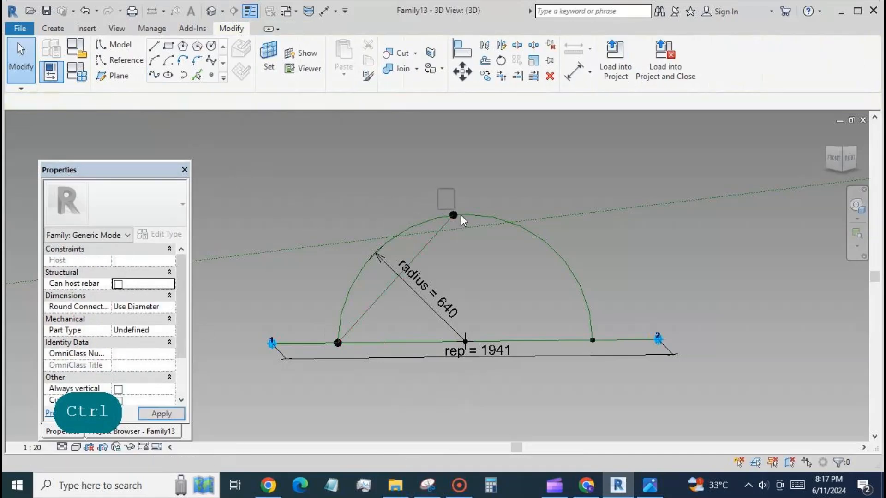
pyautogui.click(480, 241)
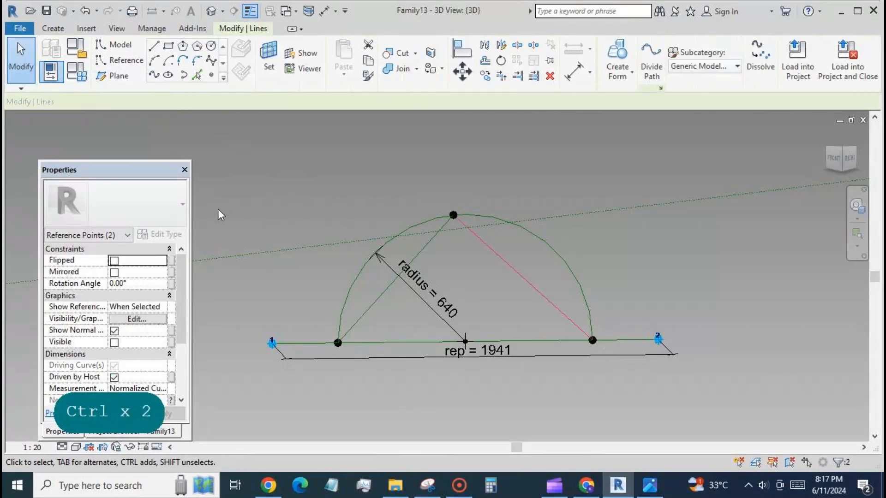
pyautogui.click(115, 354)
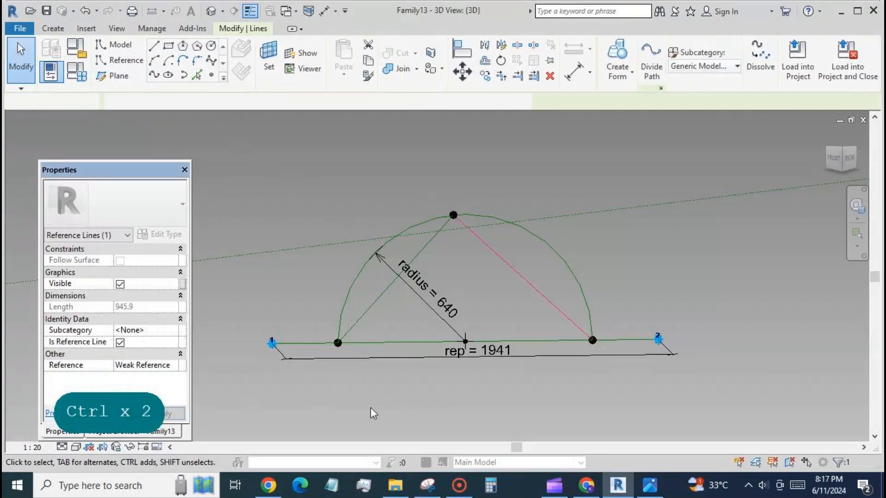
pyautogui.click(429, 393)
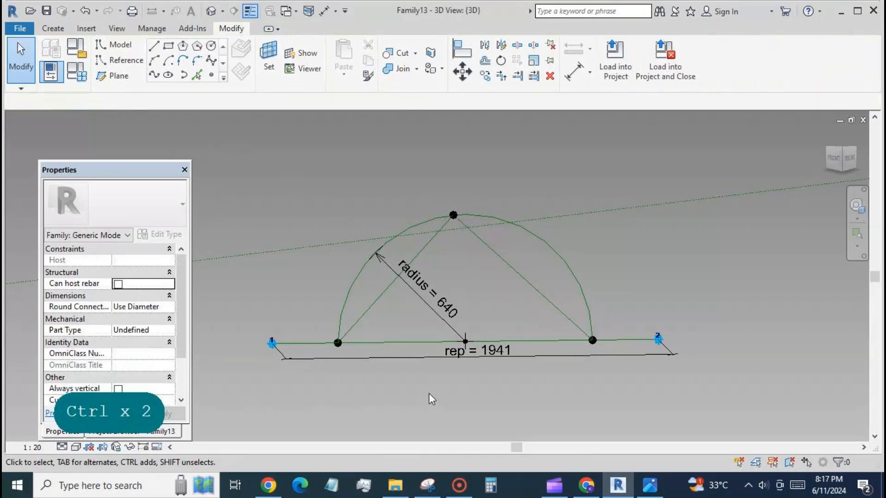
# Flex the crown point's position along the arc by applying ncp values of 0.2 and 0.4 in turn.
pyautogui.scroll(-1, 626, 246)
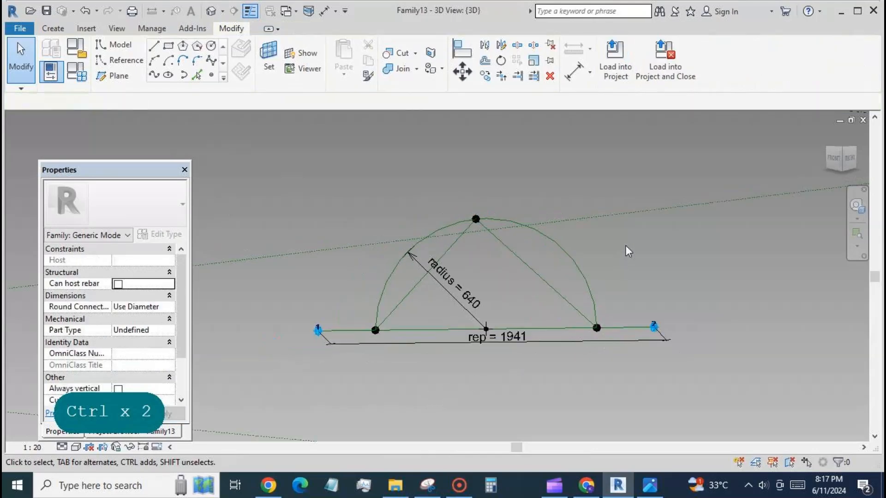
pyautogui.click(79, 73)
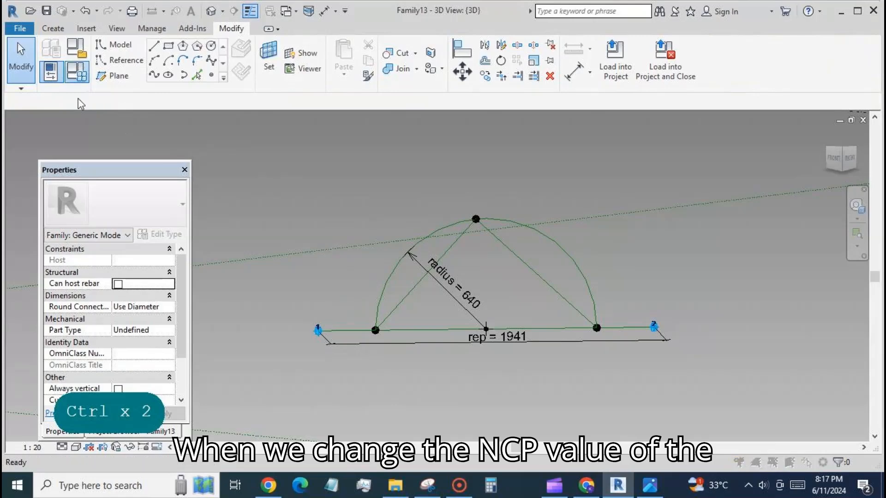
pyautogui.click(183, 174)
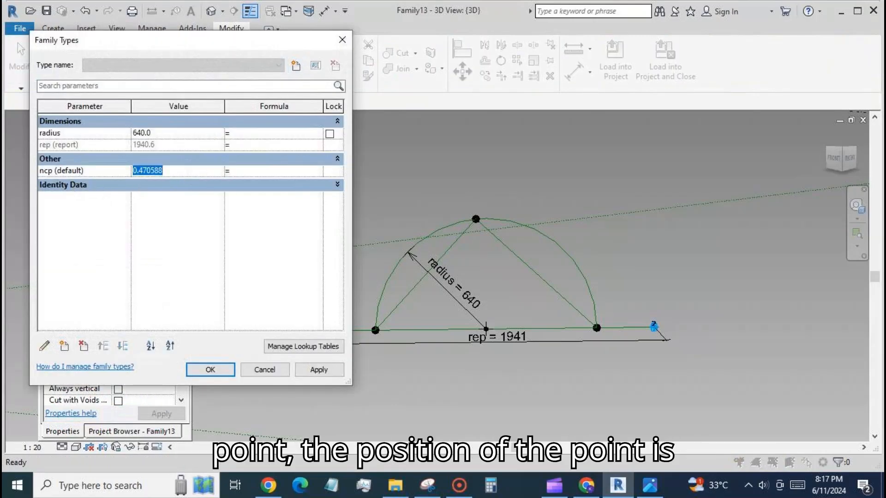
pyautogui.write('0.2')
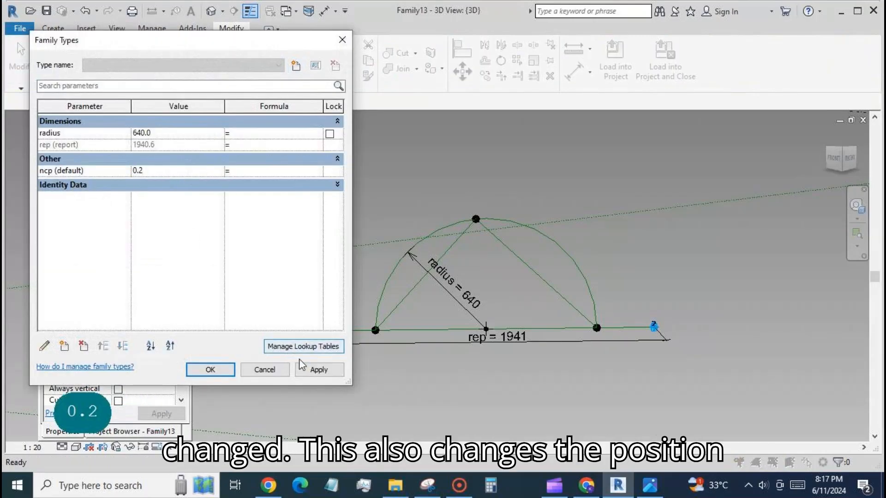
pyautogui.click(310, 371)
pyautogui.click(209, 172)
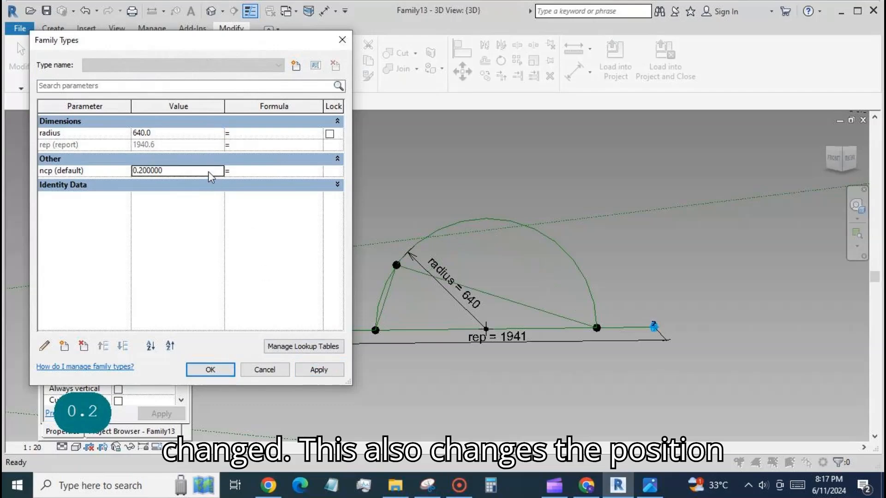
pyautogui.write('0.')
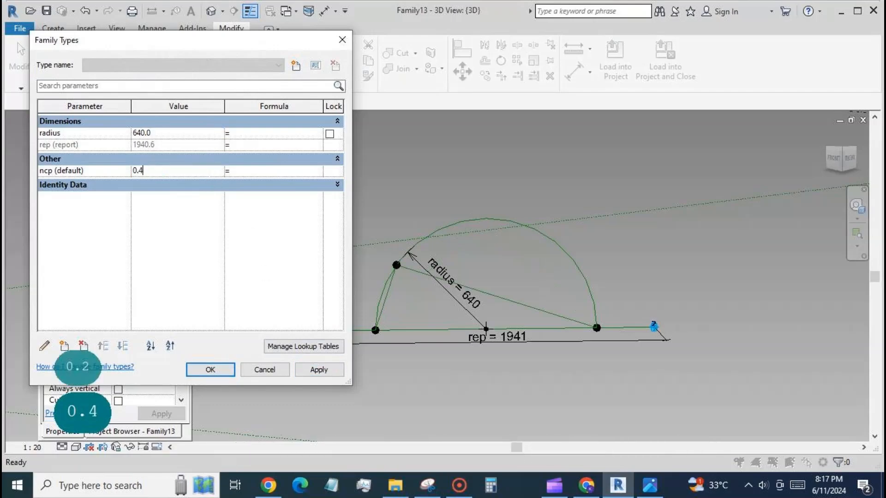
pyautogui.write('4')
pyautogui.click(319, 369)
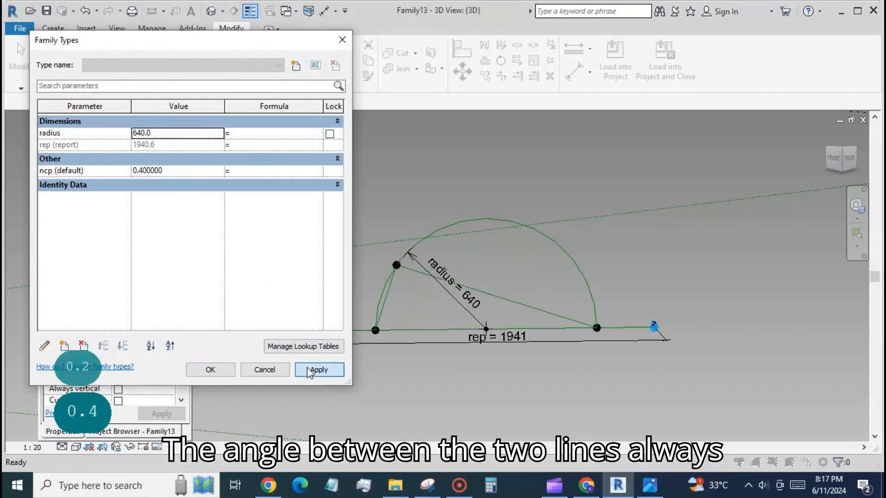
# Set the ncp family parameter to 0.7 and accept the family types.
pyautogui.click(208, 171)
pyautogui.write('0.7')
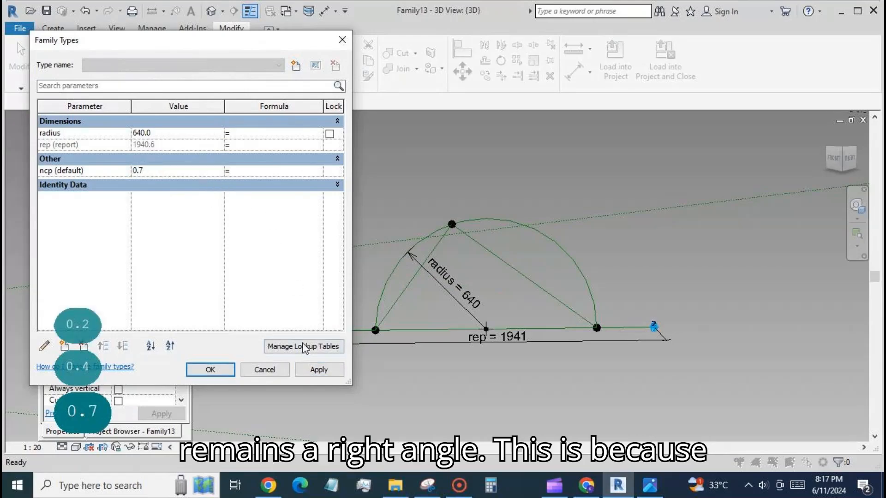
pyautogui.click(312, 369)
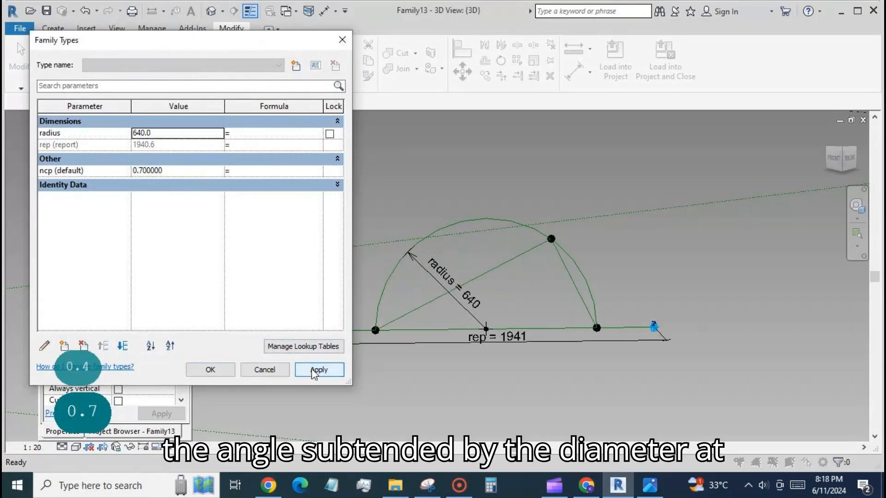
pyautogui.click(207, 371)
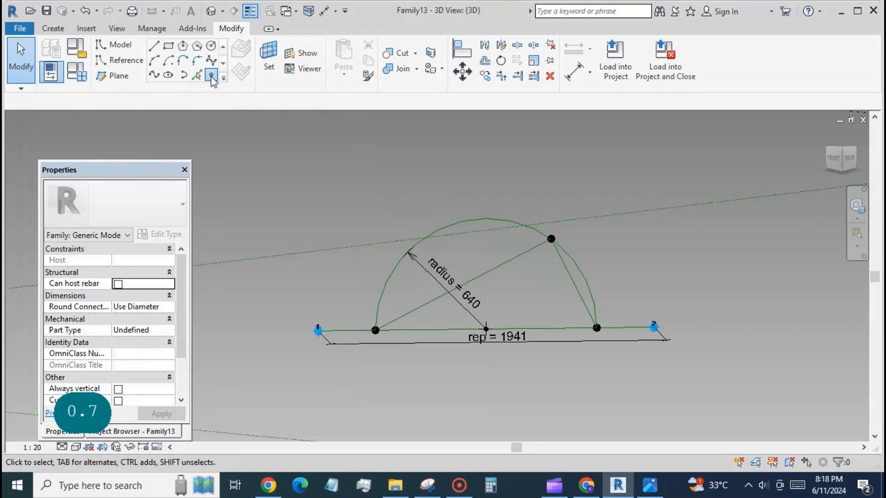
# Place a reference point near the middle of the longer inclined reference line inside the arc.
pyautogui.click(212, 75)
pyautogui.click(492, 270)
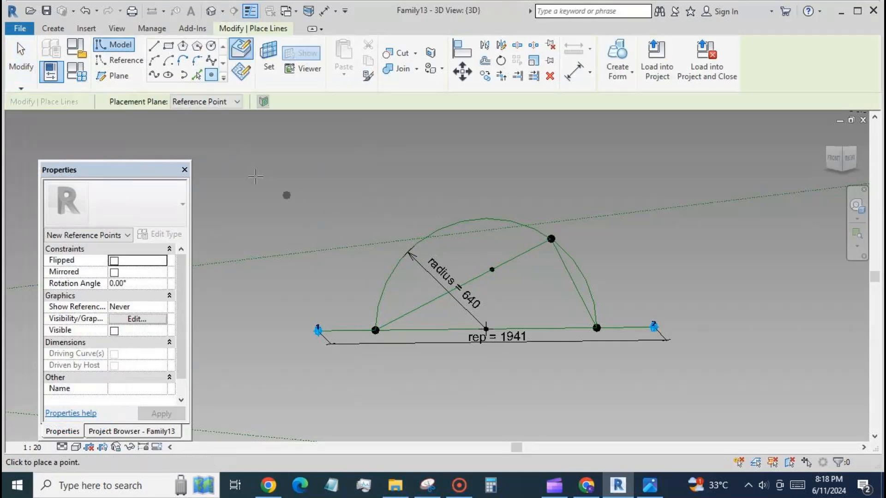
pyautogui.click(20, 58)
# Pick the reference point on the longer inclined line for the work plane and turn on the work plane display.
pyautogui.click(269, 60)
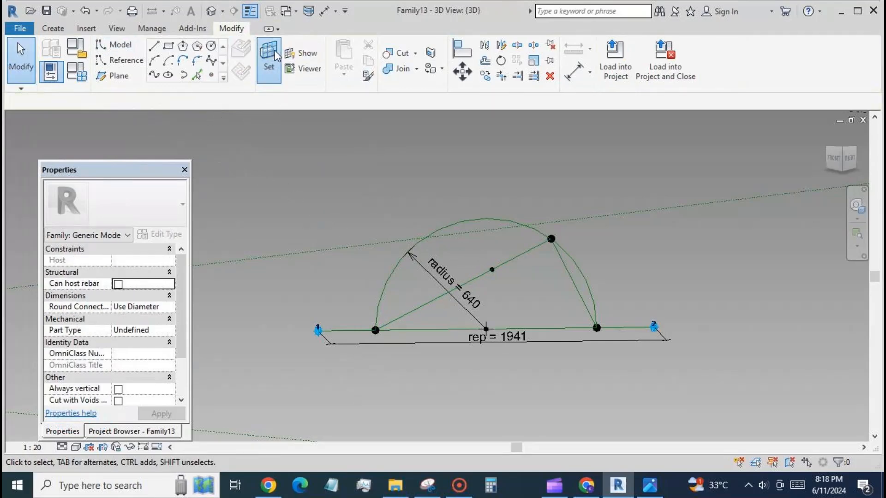
pyautogui.click(492, 270)
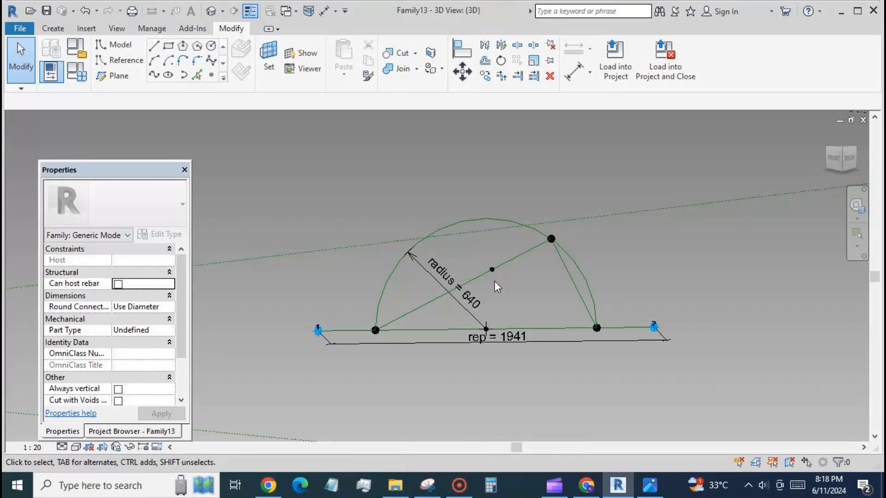
pyautogui.moveTo(494, 287)
pyautogui.keyDown('shift'); pyautogui.mouseDown(button='middle')
pyautogui.moveTo(505, 303)
pyautogui.moveTo(530, 300)
pyautogui.moveTo(499, 280)
pyautogui.mouseUp(button='middle'); pyautogui.keyUp('shift')
pyautogui.click(302, 53)
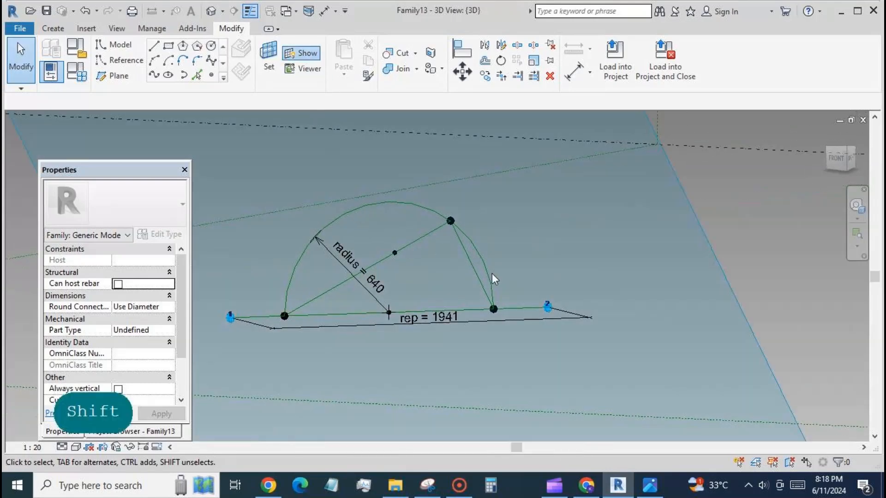
pyautogui.scroll(-2, 492, 279)
pyautogui.scroll(-2, 547, 298)
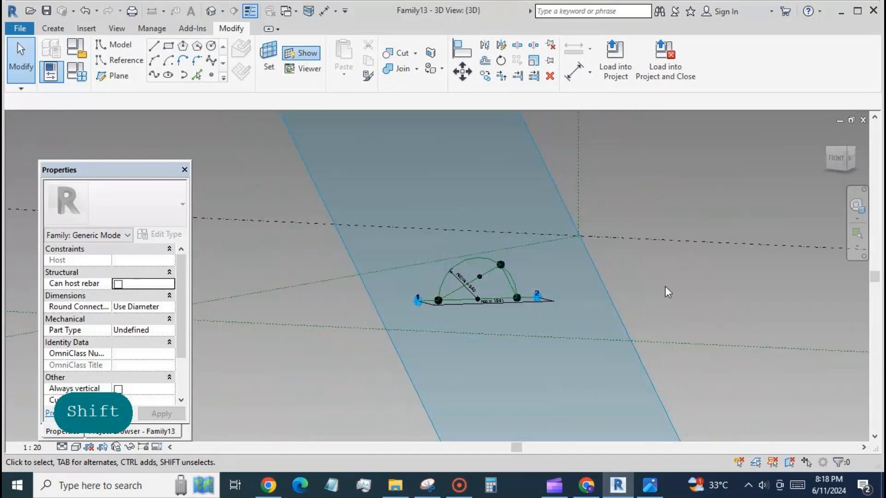
pyautogui.moveTo(665, 286)
pyautogui.keyDown('shift'); pyautogui.mouseDown(button='middle')
pyautogui.moveTo(625, 362)
pyautogui.moveTo(617, 400)
pyautogui.moveTo(670, 346)
pyautogui.moveTo(688, 336)
pyautogui.moveTo(706, 344)
pyautogui.mouseUp(button='middle'); pyautogui.keyUp('shift')
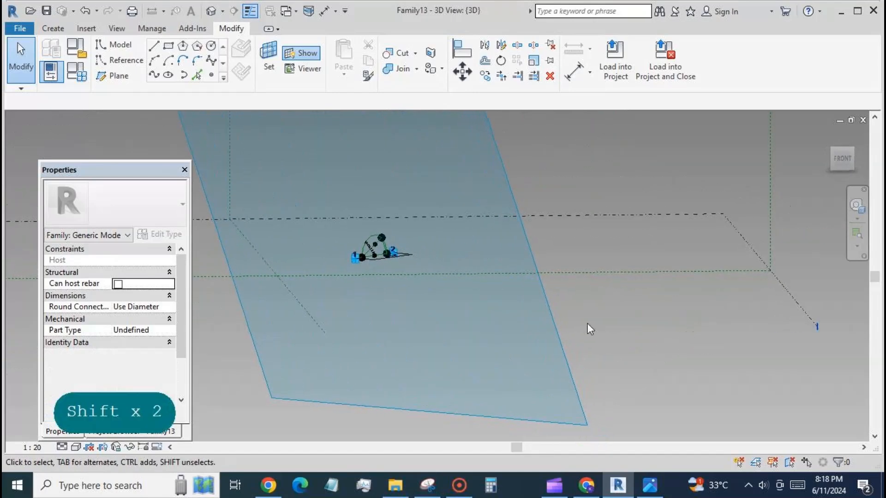
pyautogui.scroll(7, 374, 237)
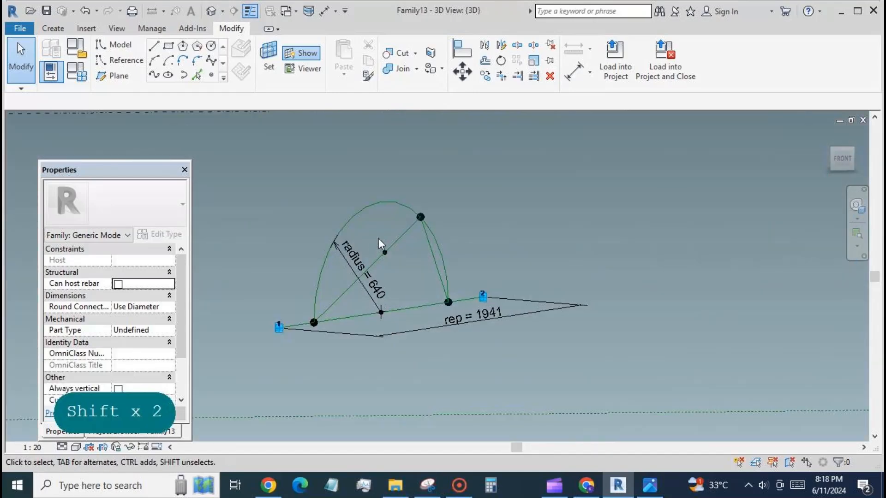
# Turn off the work plane display and sketch a small rectangle around the reference point on the point's own work plane.
pyautogui.click(302, 53)
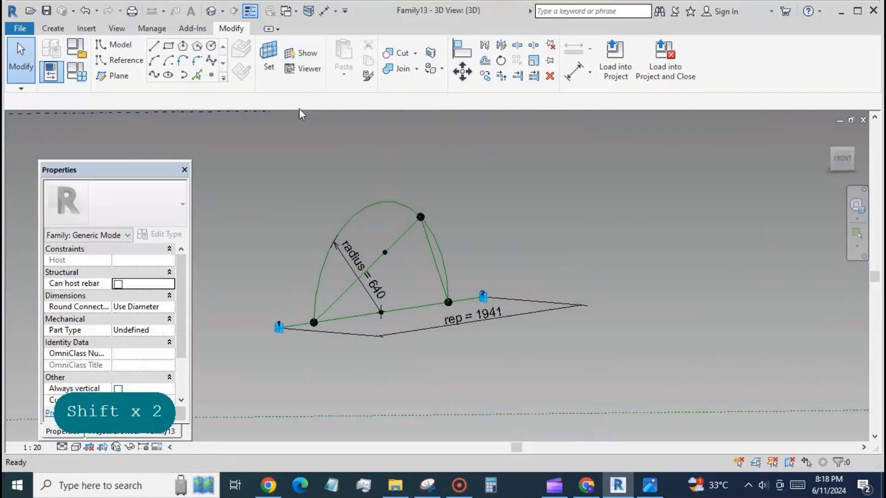
pyautogui.click(169, 47)
pyautogui.click(385, 253)
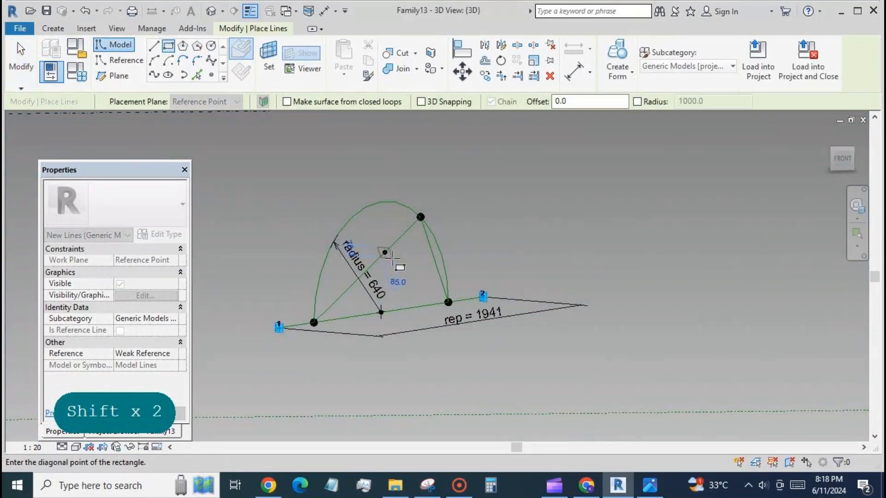
pyautogui.press('Escape')
pyautogui.press('Escape')
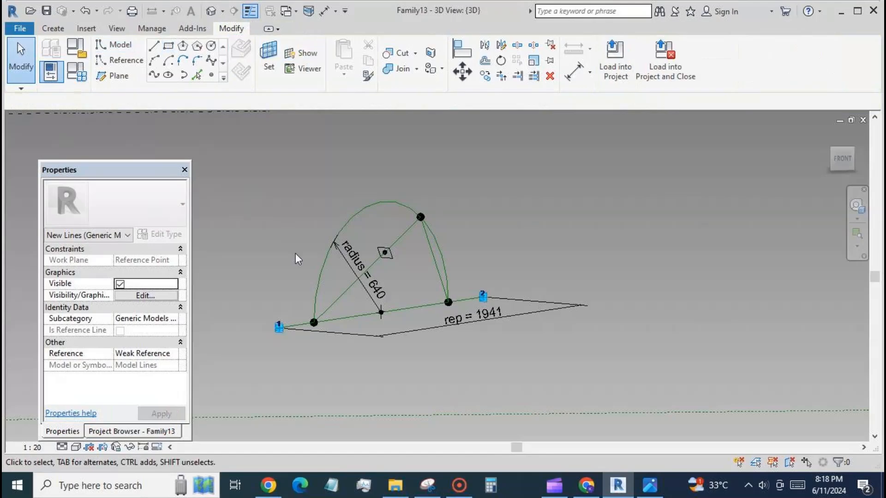
# Select the rectangle's four-line chain and convert it to reference lines.
pyautogui.scroll(5, 388, 259)
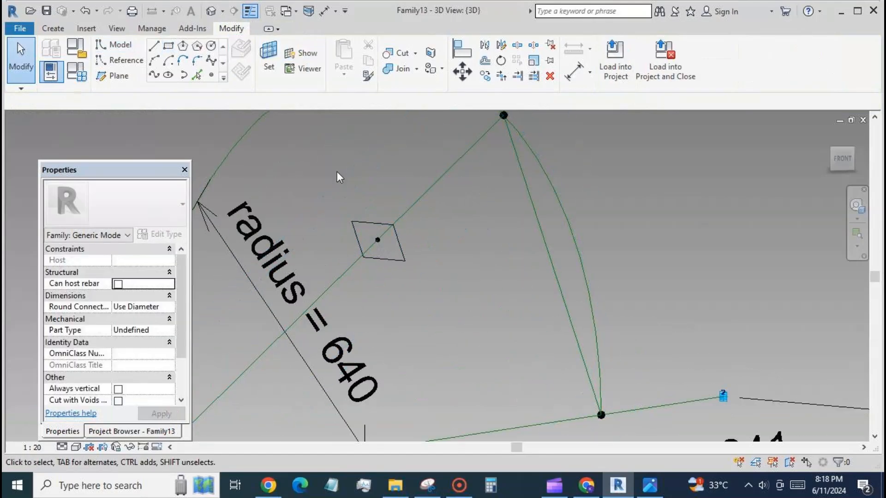
pyautogui.press('Tab')
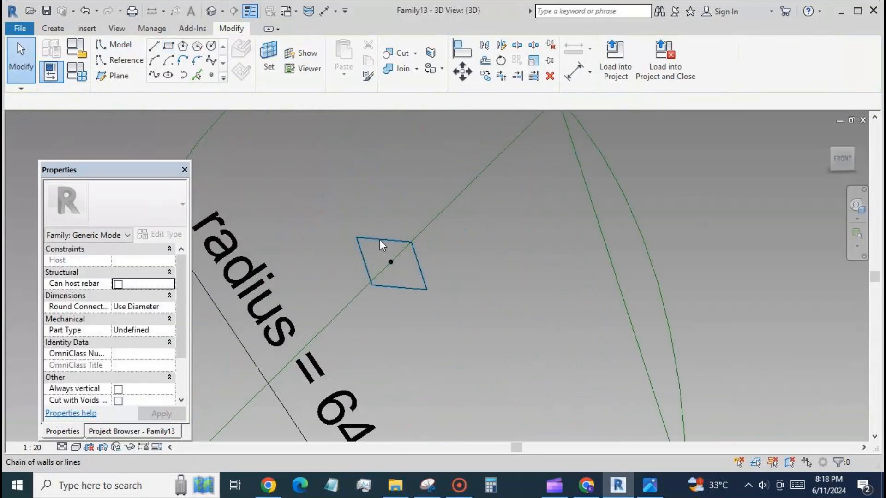
pyautogui.click(380, 239)
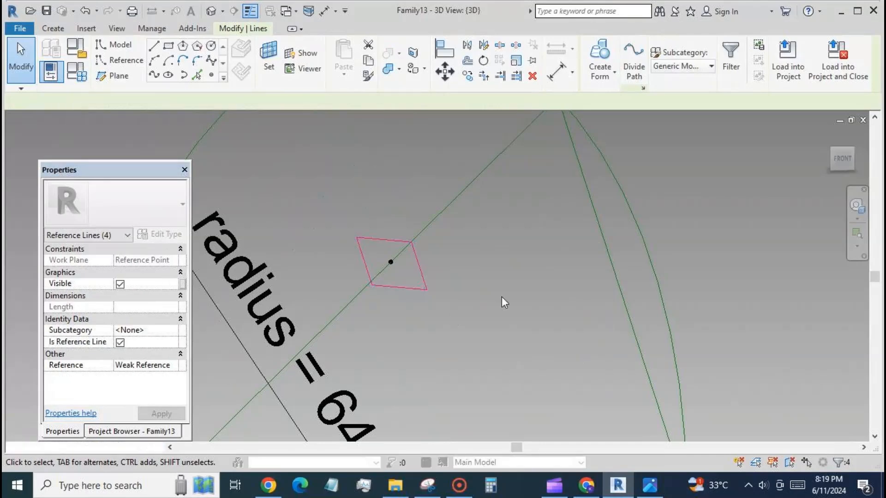
pyautogui.click(513, 265)
# Add an aligned dimension from the hosted reference point to the right-hand side of the rectangle and place it above the rectangle.
pyautogui.click(577, 69)
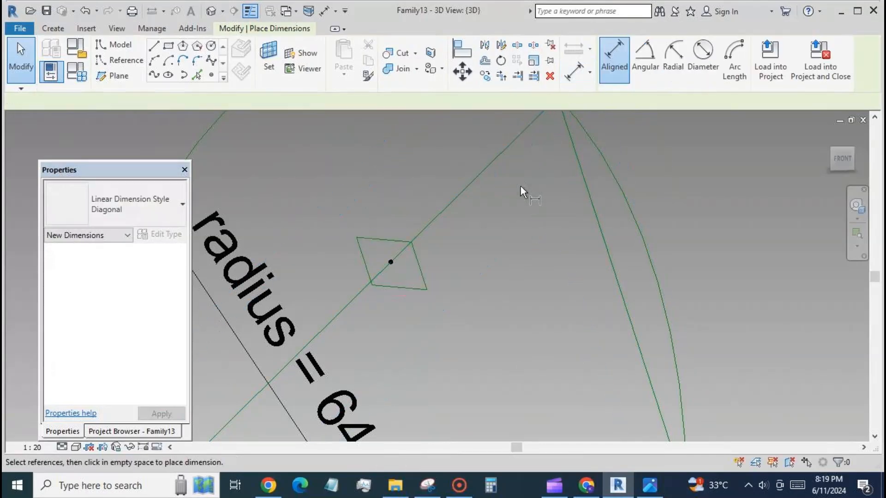
pyautogui.click(391, 263)
pyautogui.click(419, 265)
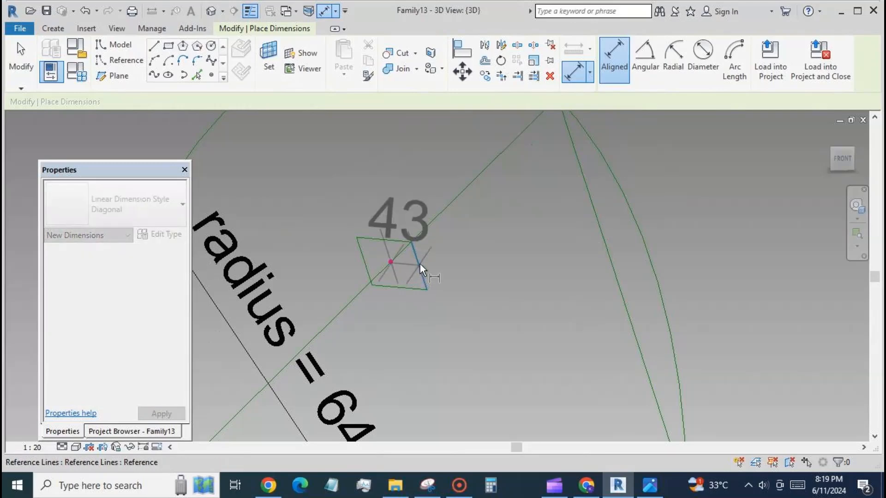
pyautogui.click(474, 191)
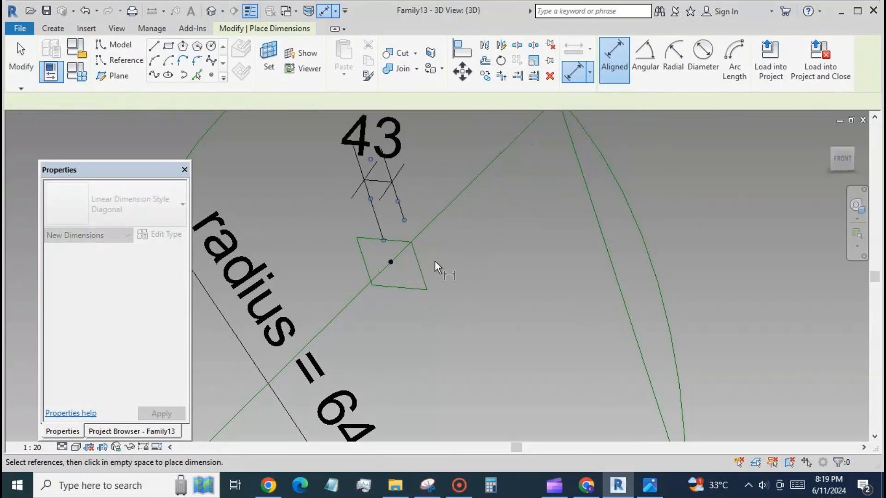
# Align the rectangle's left and lower sides to the hosted reference point and lock them.
pyautogui.click(464, 50)
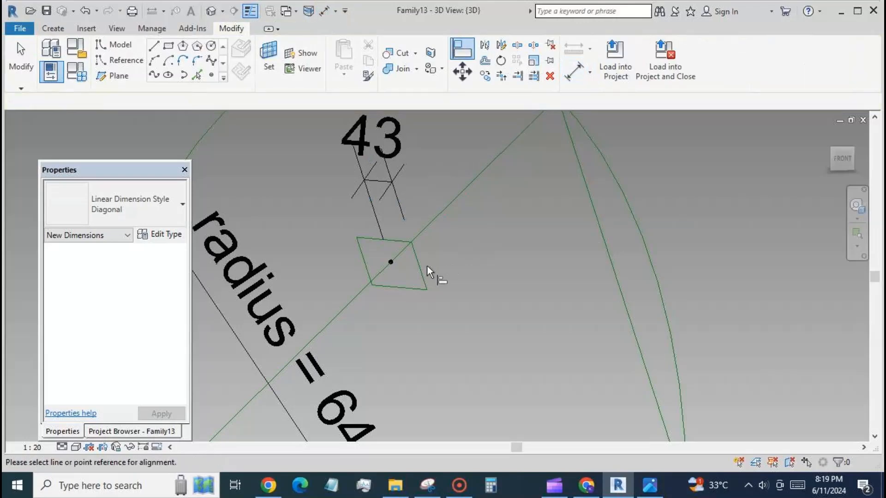
pyautogui.click(366, 268)
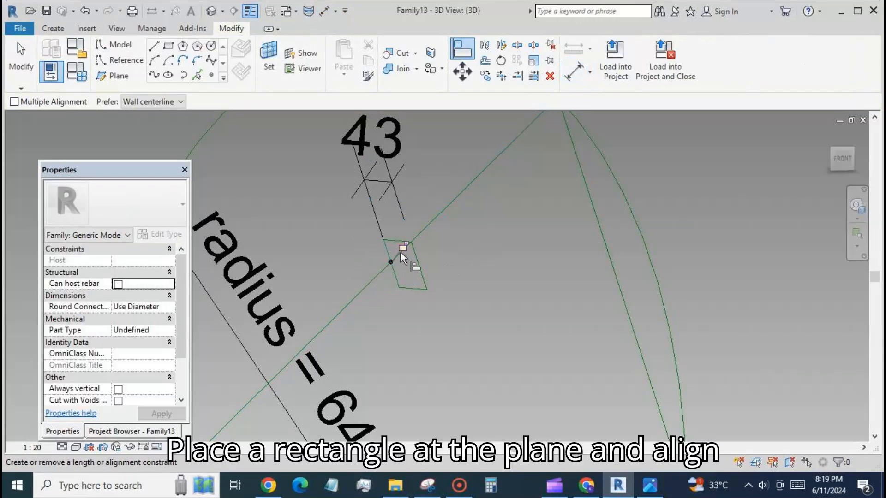
pyautogui.click(391, 262)
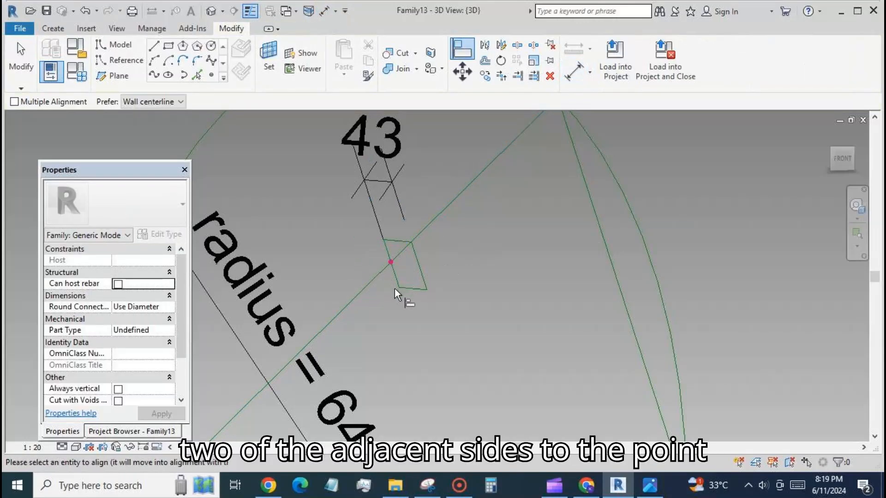
pyautogui.click(403, 289)
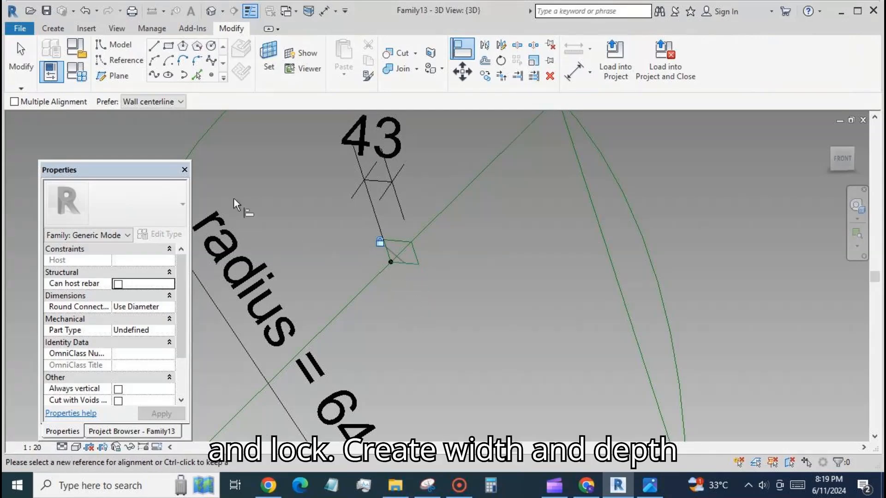
pyautogui.click(21, 62)
# Dimension the distance between the rectangle's upper and lower sides and place the dimension beside it.
pyautogui.click(573, 71)
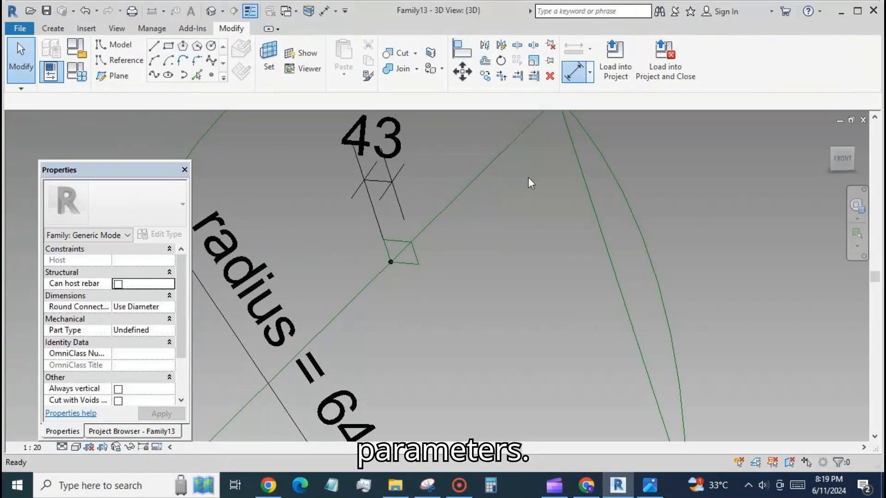
pyautogui.click(399, 240)
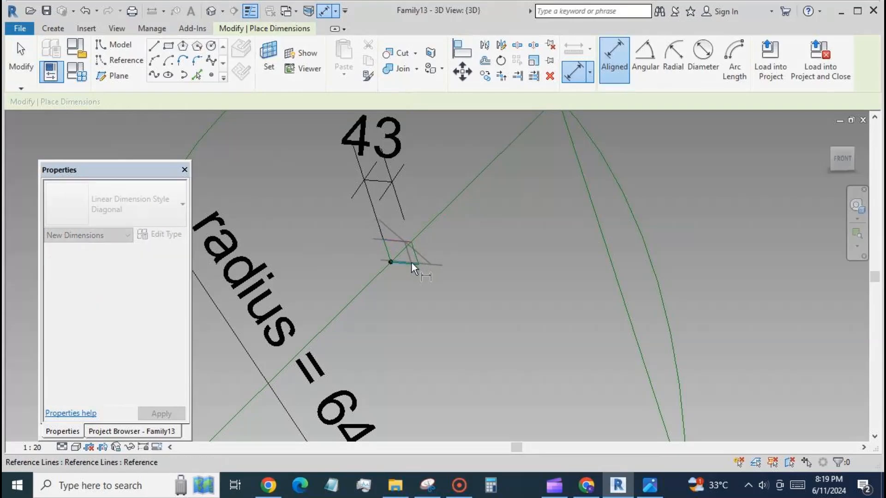
pyautogui.click(412, 263)
pyautogui.click(484, 347)
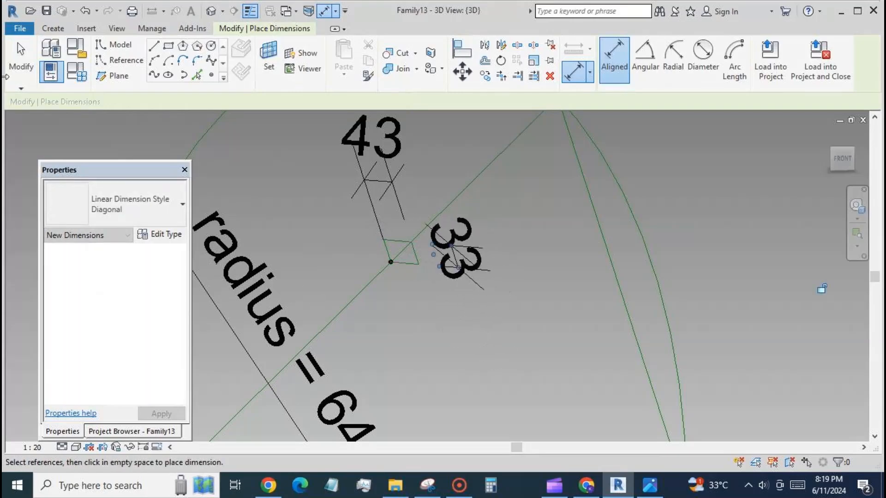
pyautogui.click(21, 63)
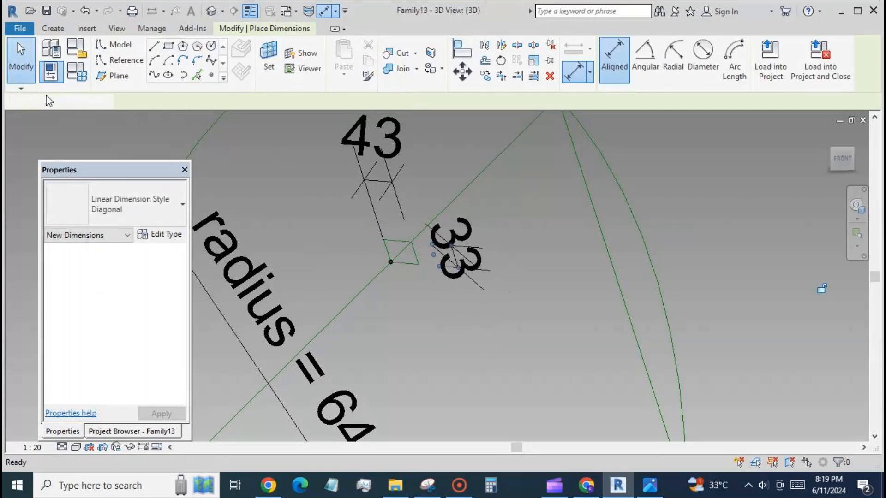
# Label the rectangle's width dimension with a new family type parameter named w.
pyautogui.click(371, 187)
pyautogui.click(693, 58)
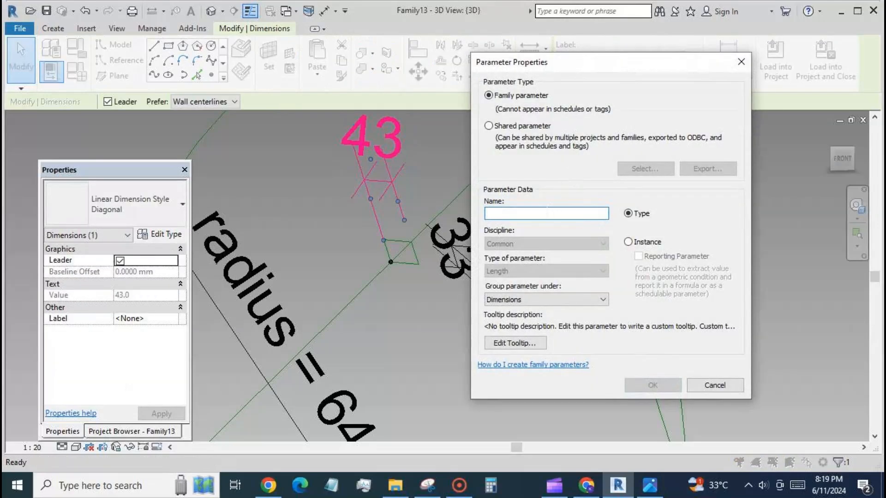
pyautogui.write('W')
pyautogui.click(651, 384)
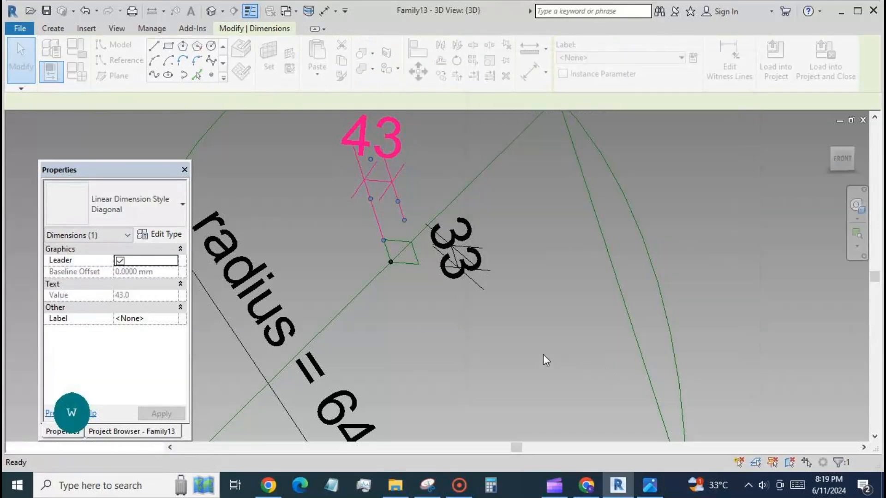
# Label the rectangle's depth dimension with a new family type parameter named d.
pyautogui.click(458, 262)
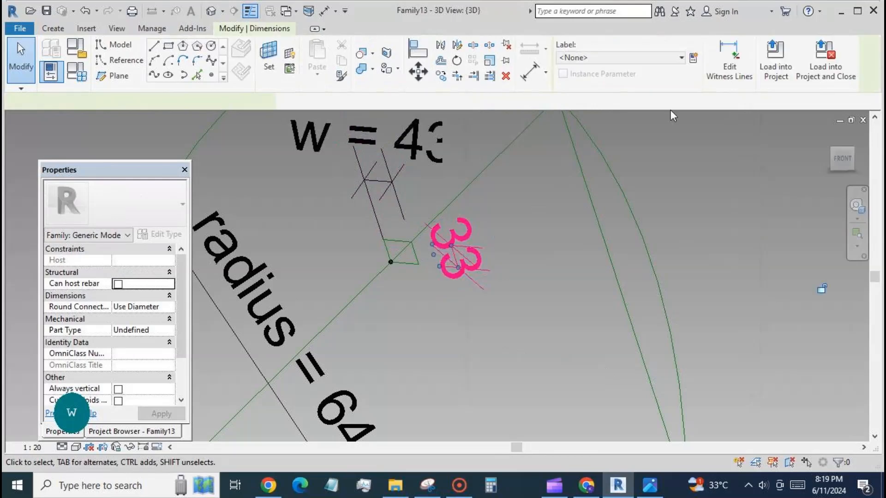
pyautogui.click(693, 58)
pyautogui.write('d')
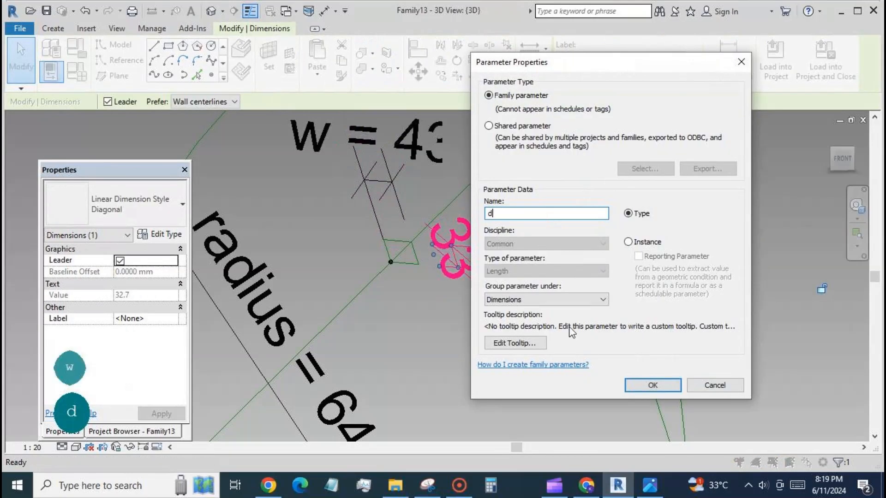
pyautogui.click(639, 384)
pyautogui.click(536, 188)
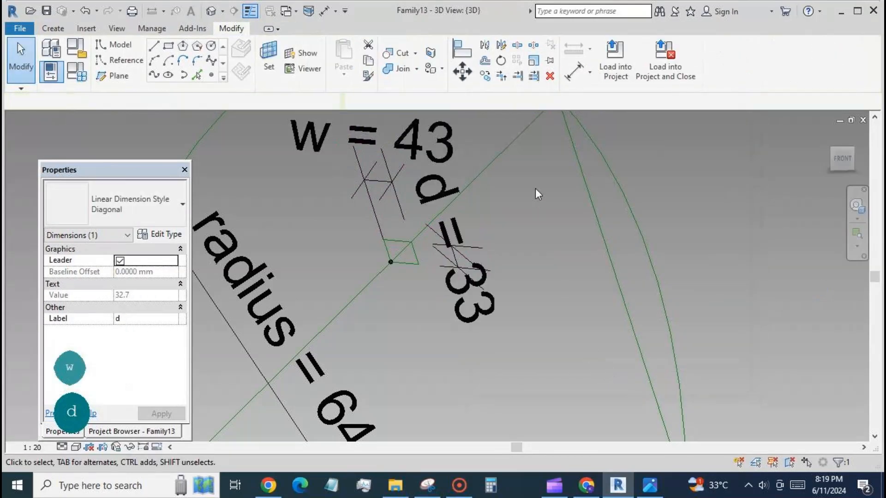
# Set the family parameters d to 100 and w to 40, apply them and accept the family types.
pyautogui.scroll(2, 550, 150)
pyautogui.scroll(-2, 549, 150)
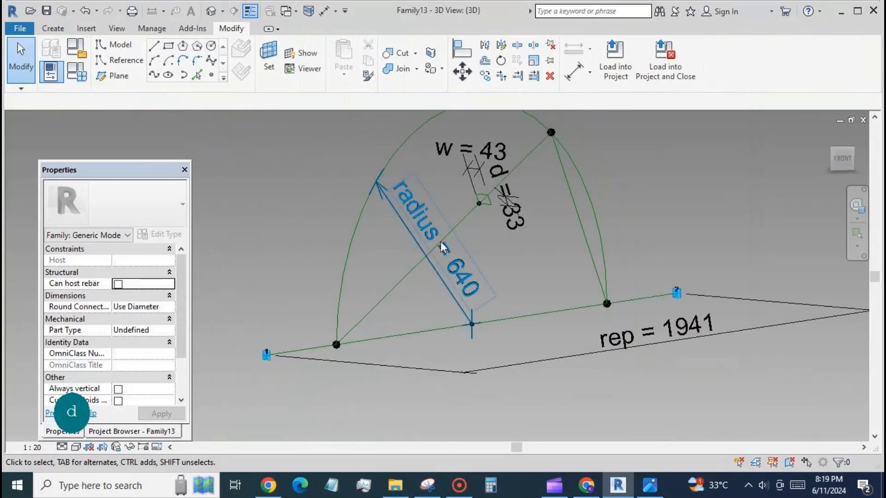
pyautogui.click(77, 72)
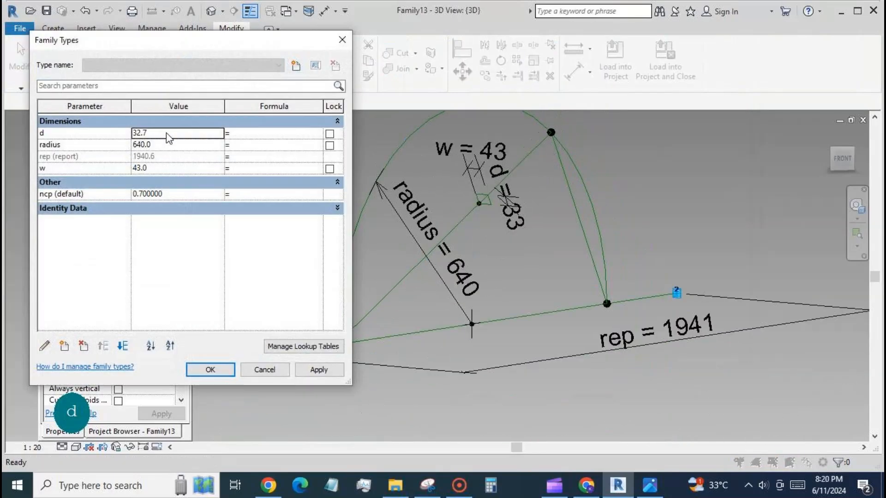
pyautogui.write('100')
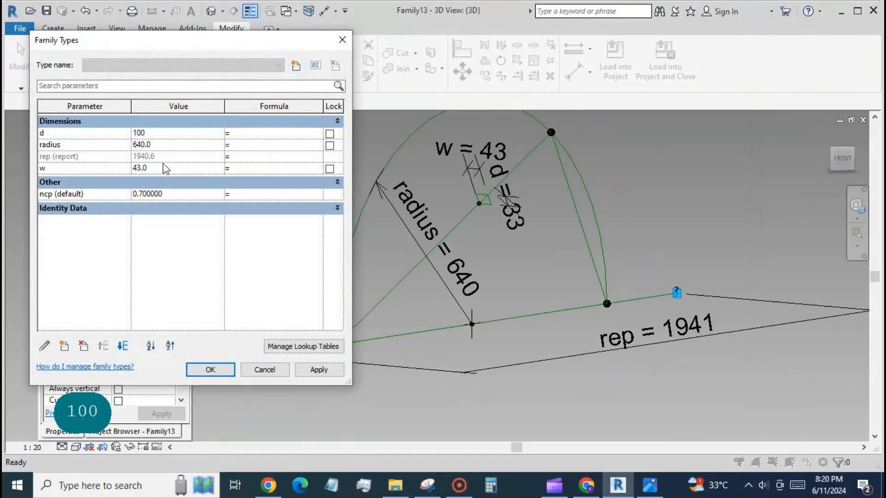
pyautogui.write('4')
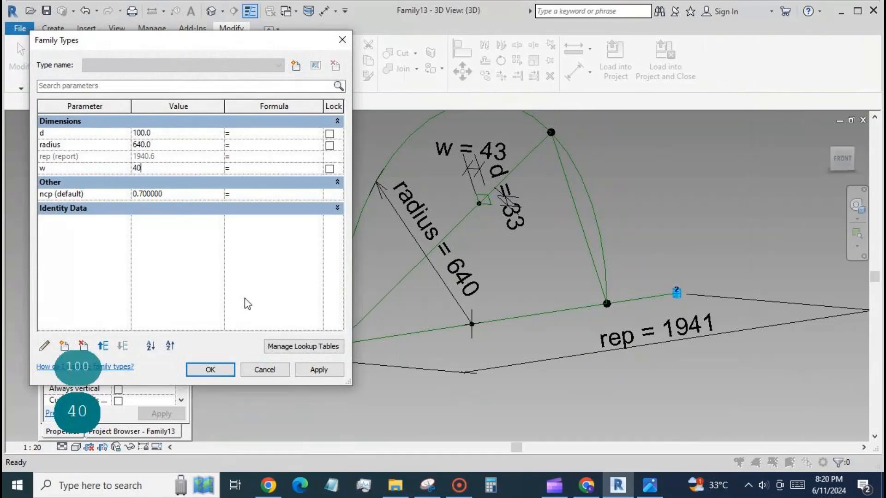
pyautogui.click(319, 370)
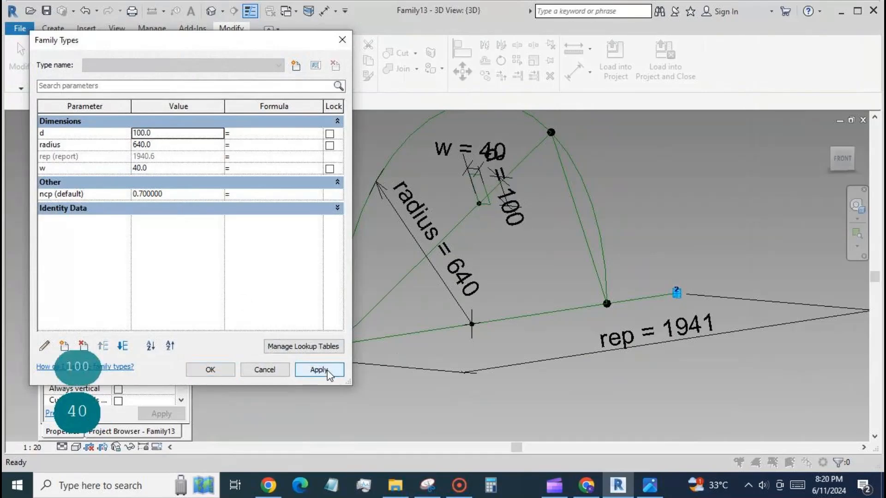
pyautogui.click(217, 369)
# Create a solid form from the rectangle profile together with the two inclined reference lines as its path.
pyautogui.click(486, 192)
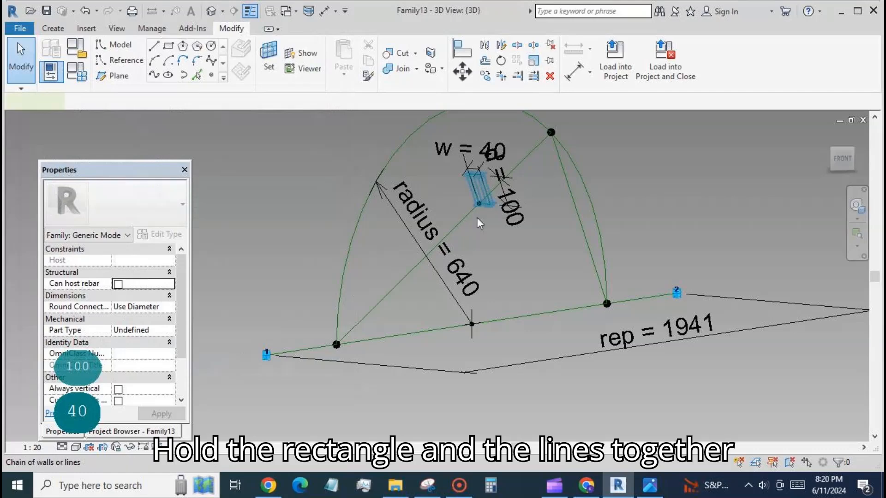
pyautogui.press('Tab')
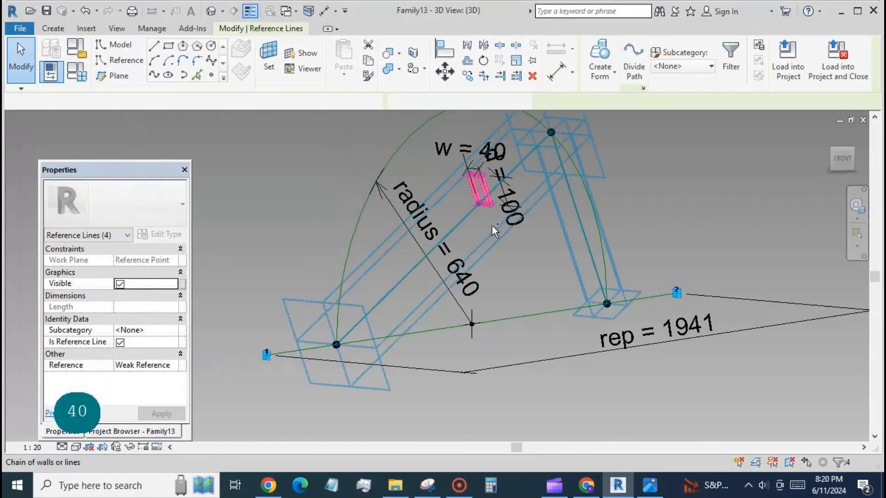
pyautogui.keyDown('ctrl'); pyautogui.click(492, 226); pyautogui.keyUp('ctrl')
pyautogui.click(603, 54)
pyautogui.click(683, 147)
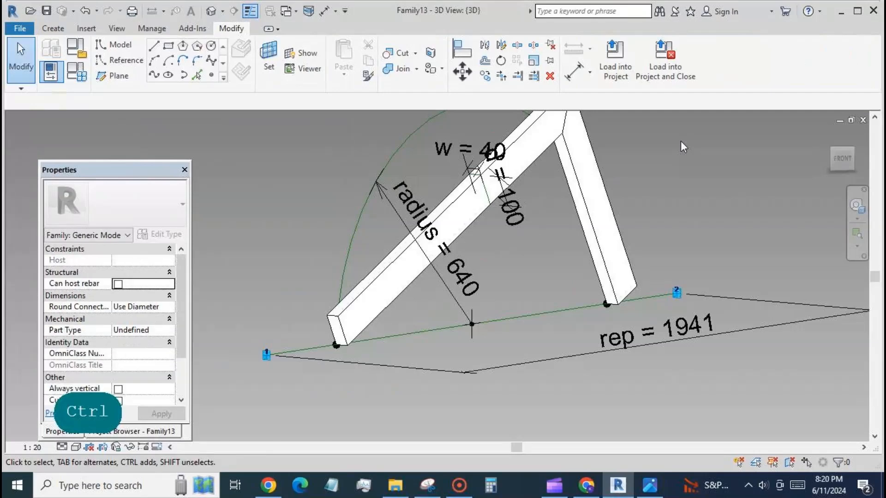
# Examine the swept solid along both inclined reference lines from different angles.
pyautogui.scroll(-3, 455, 250)
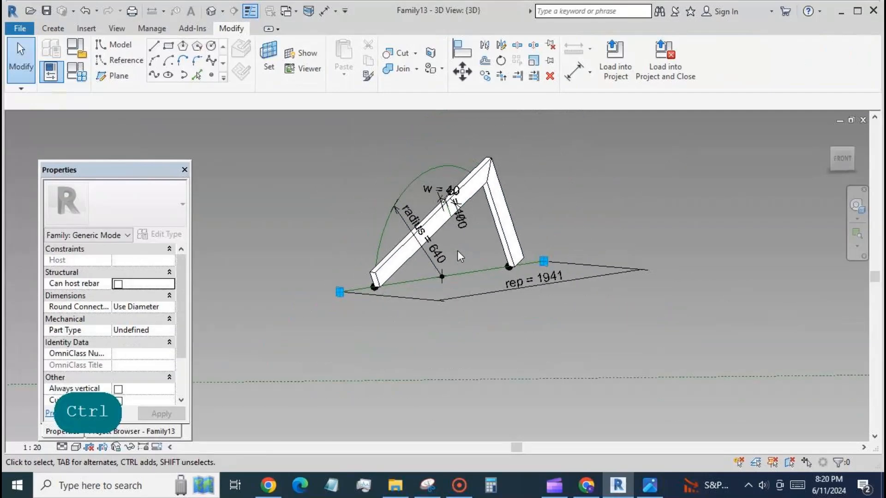
pyautogui.scroll(-1, 458, 250)
pyautogui.keyDown('shift'); pyautogui.moveTo(650, 300); pyautogui.dragTo(591, 304, button='middle'); pyautogui.keyUp('shift')
pyautogui.scroll(-2, 265, 153)
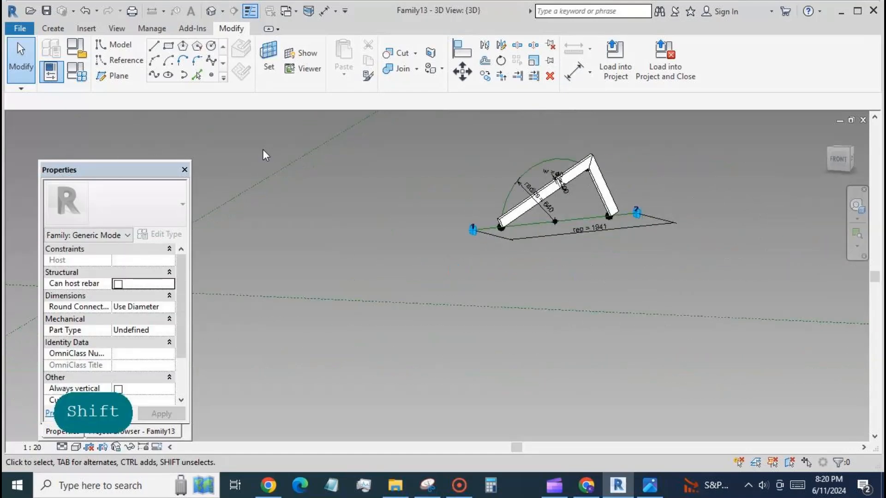
pyautogui.keyDown('shift'); pyautogui.moveTo(494, 310); pyautogui.dragTo(593, 350, button='middle'); pyautogui.keyUp('shift')
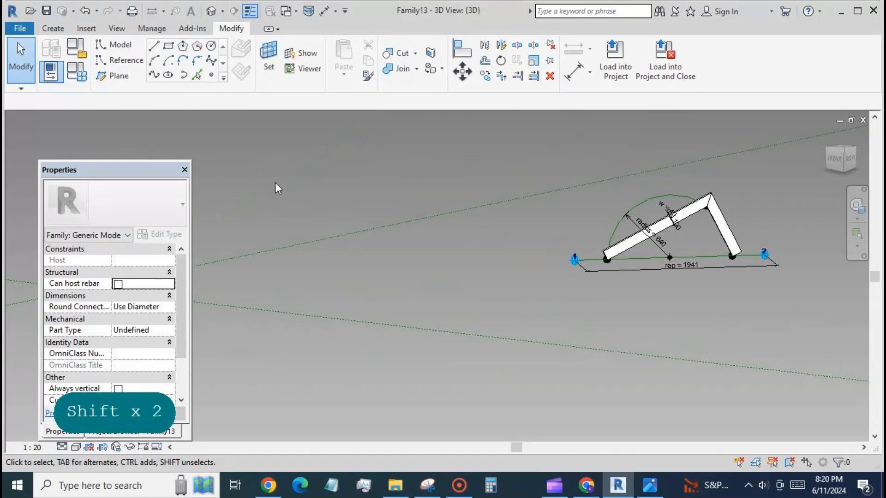
pyautogui.scroll(-2, 277, 194)
pyautogui.scroll(2, 624, 218)
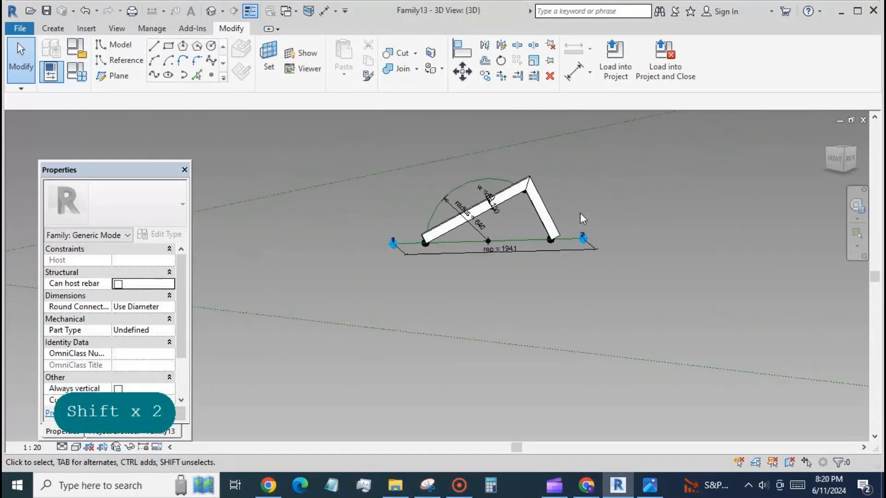
pyautogui.scroll(1, 581, 214)
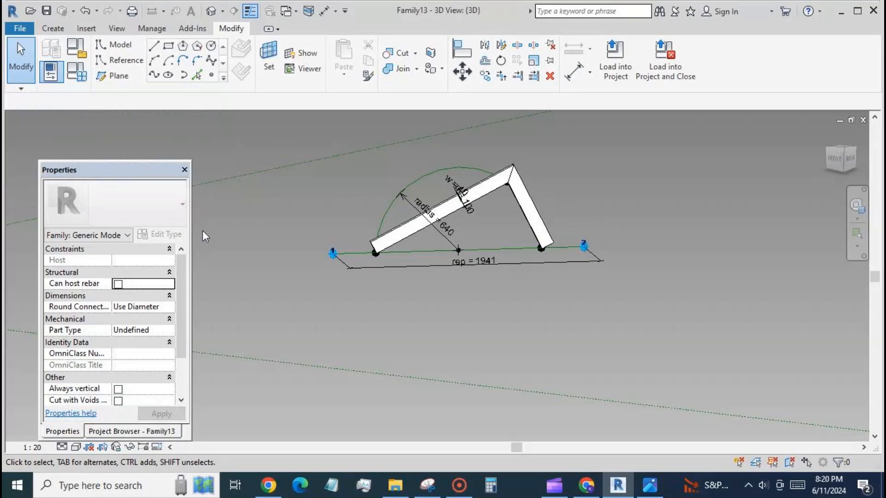
# Enter the formula rep/2 for the radius parameter in the family types and try to apply it.
pyautogui.click(76, 72)
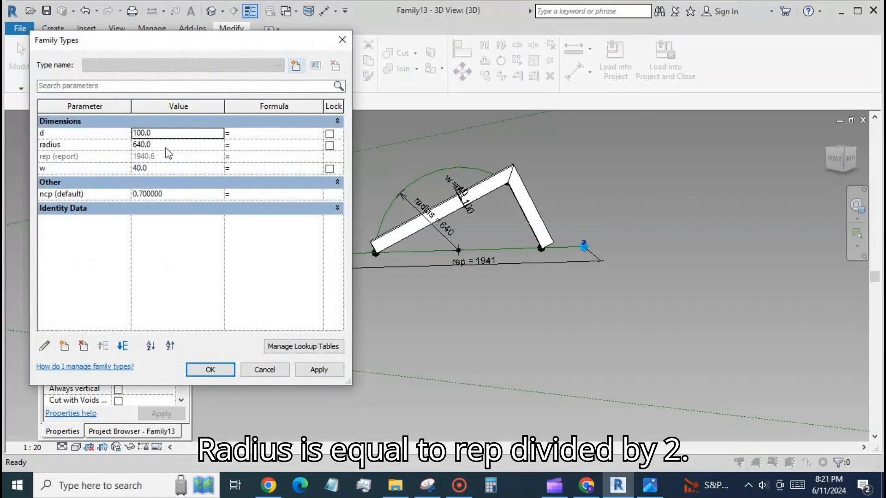
pyautogui.click(249, 145)
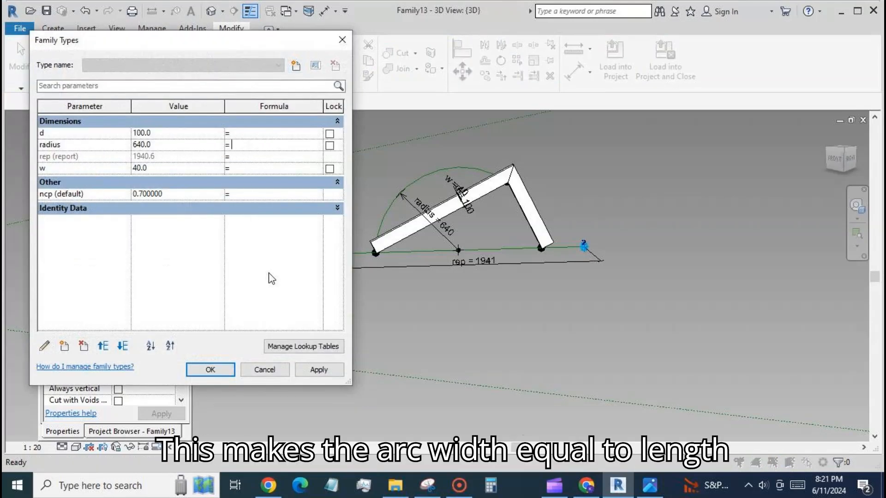
pyautogui.write('rep/2')
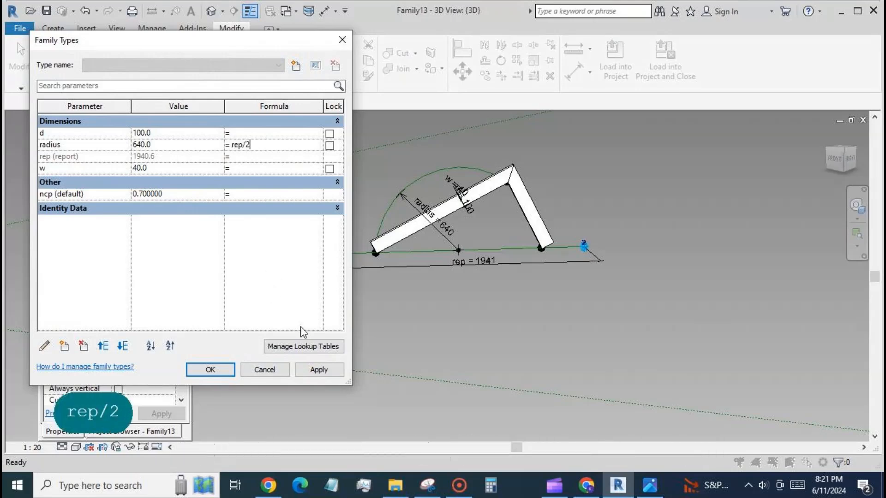
pyautogui.click(320, 370)
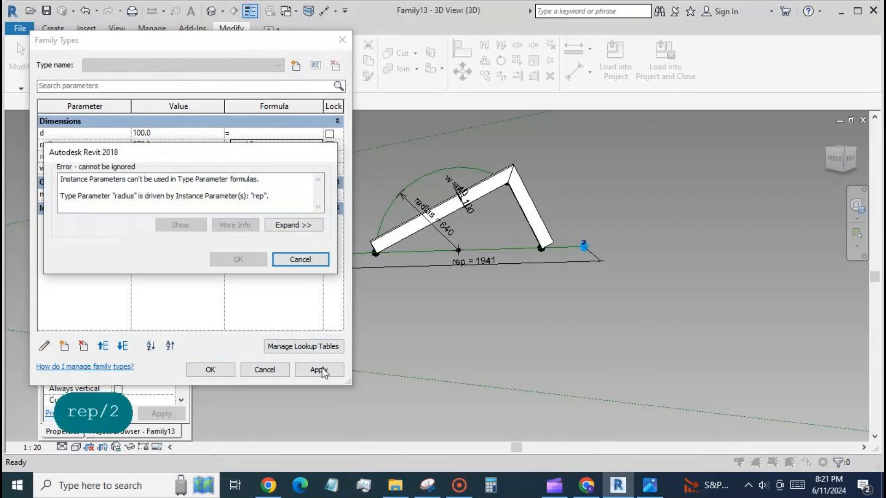
pyautogui.click(295, 261)
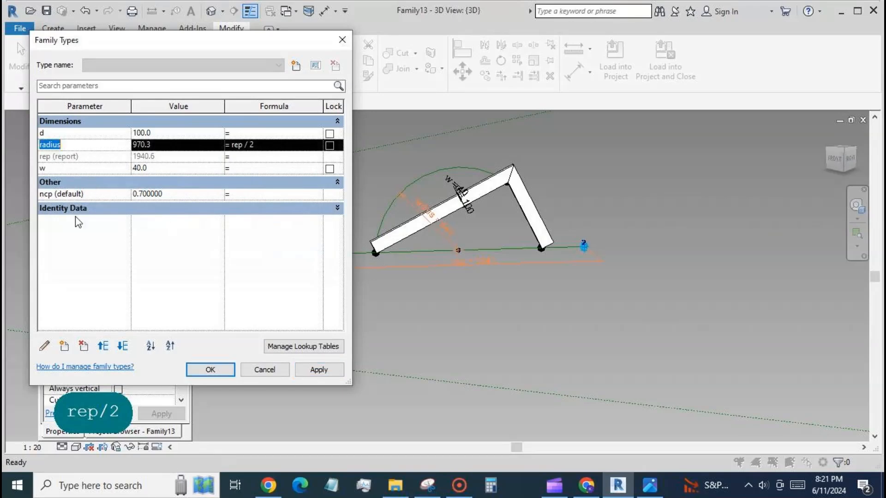
# Change the radius parameter to an instance parameter, apply the rep/2 formula and accept the family types.
pyautogui.click(45, 347)
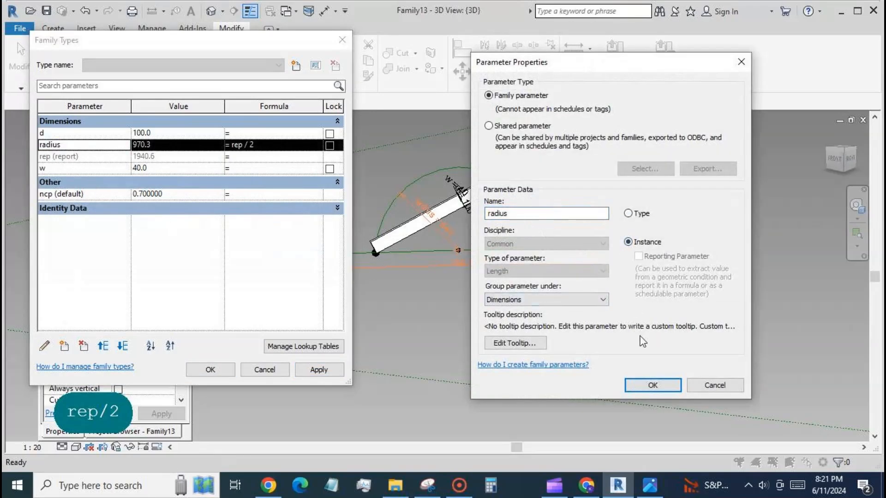
pyautogui.click(653, 386)
pyautogui.click(322, 370)
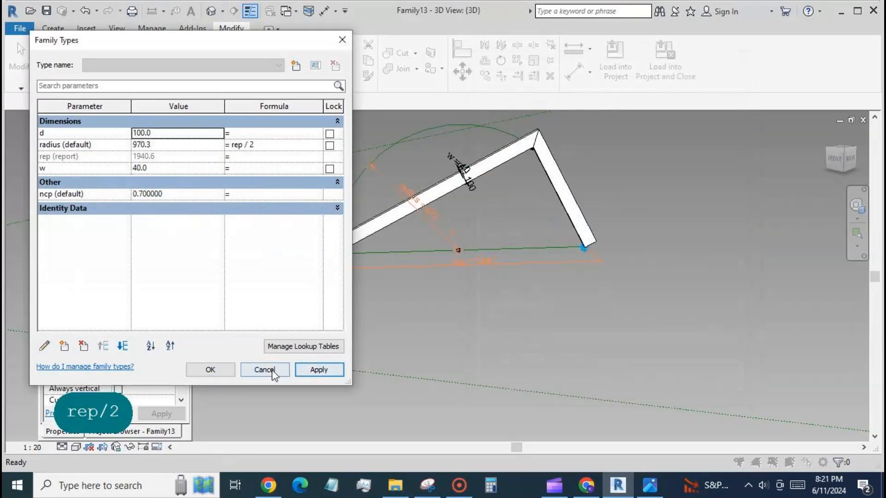
pyautogui.click(218, 370)
pyautogui.scroll(-2, 533, 325)
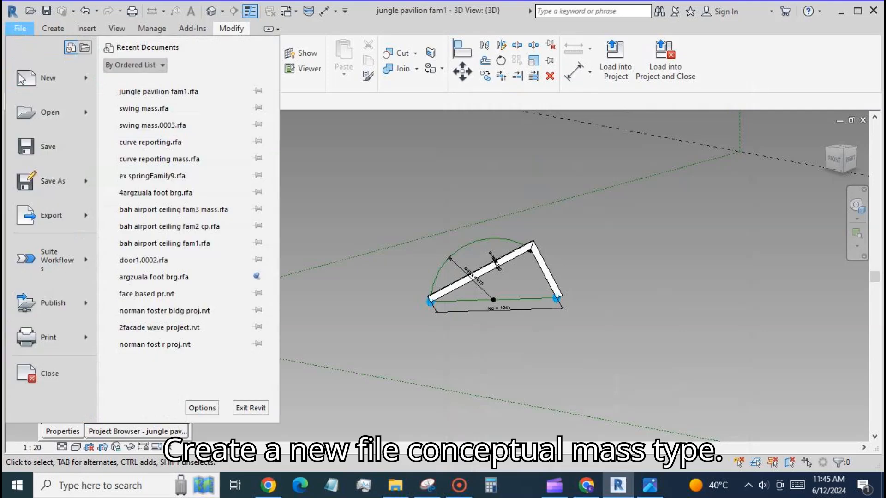
# Create a new conceptual mass from the Metric Mass template and open its Level 1 floor plan.
pyautogui.moveTo(56, 79)
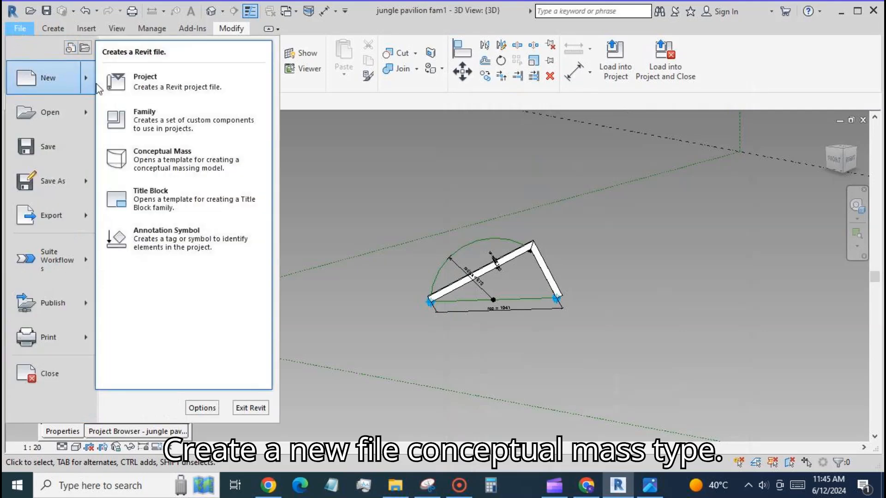
pyautogui.click(205, 162)
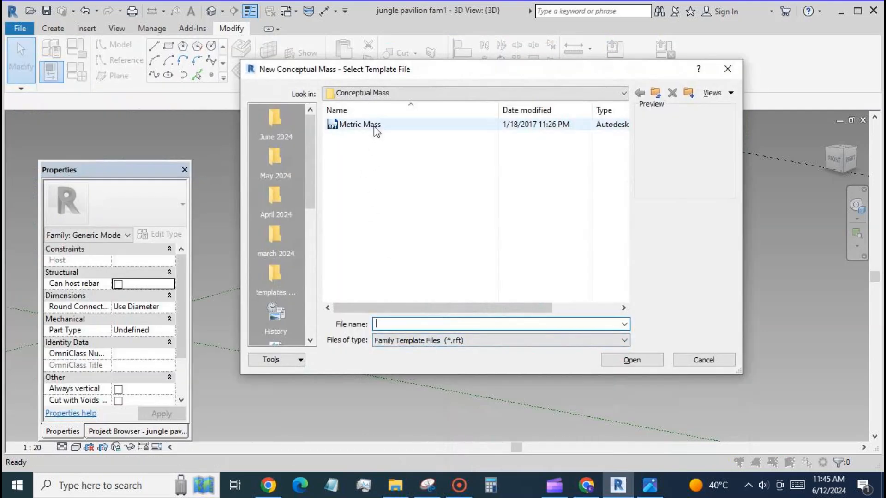
pyautogui.click(365, 124)
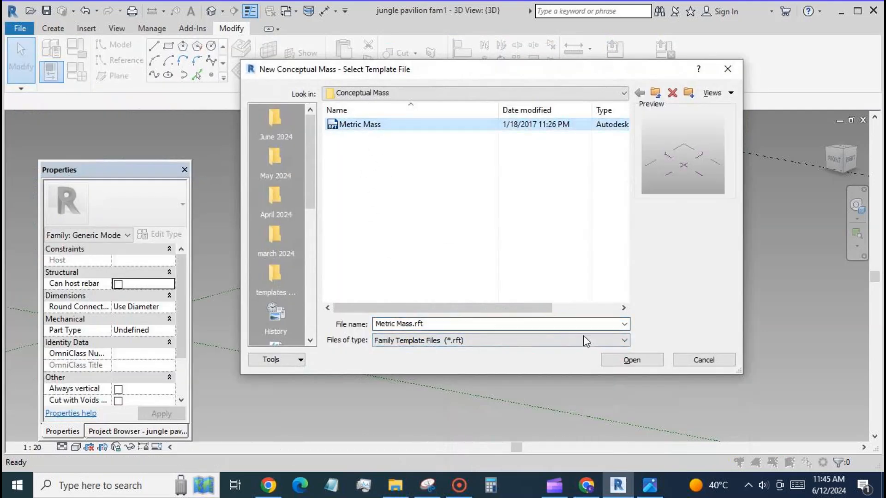
pyautogui.click(632, 360)
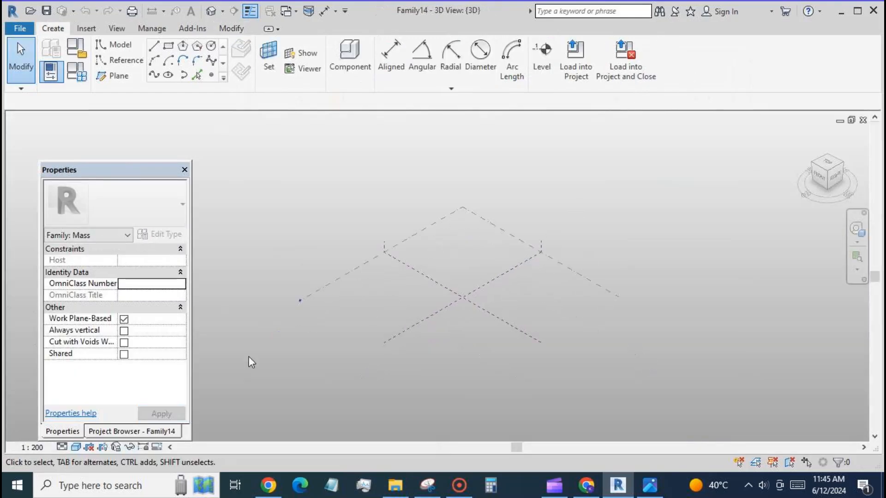
pyautogui.click(132, 431)
pyautogui.doubleClick(99, 209)
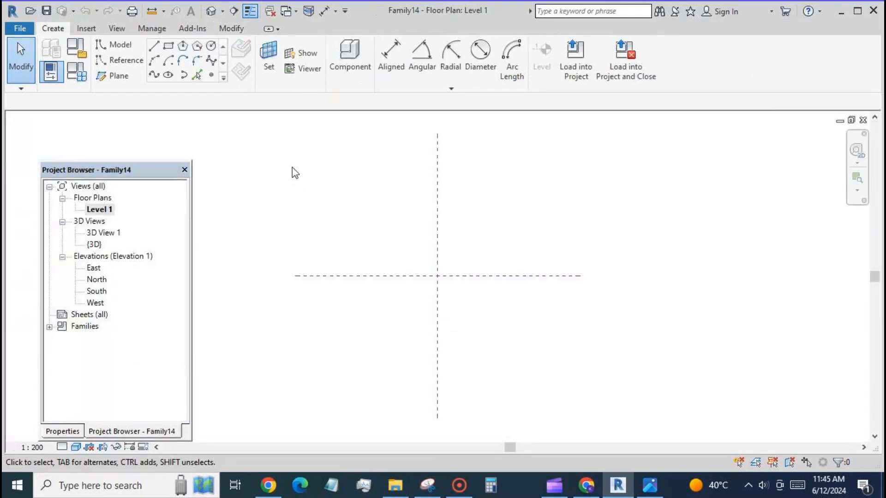
# Draw five short horizontal reference planes one above another, above the horizontal centre plane and crossing the vertical one.
pyautogui.click(113, 75)
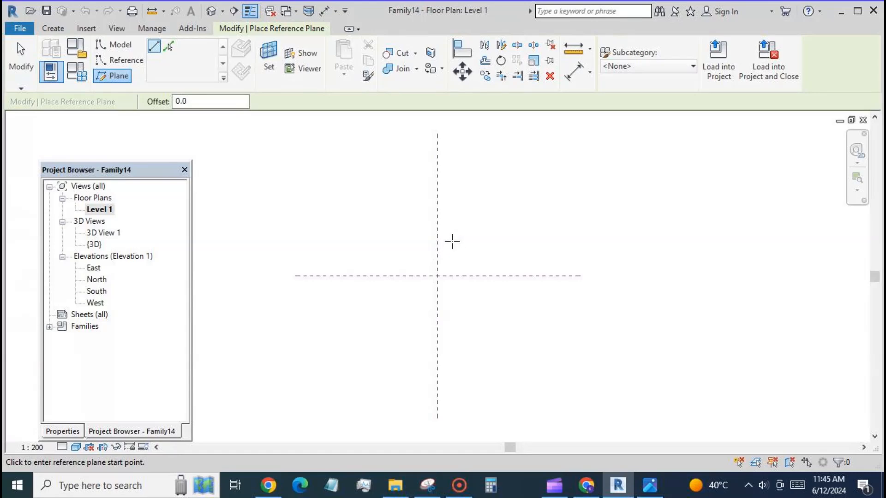
pyautogui.click(396, 262)
pyautogui.click(495, 262)
pyautogui.click(390, 244)
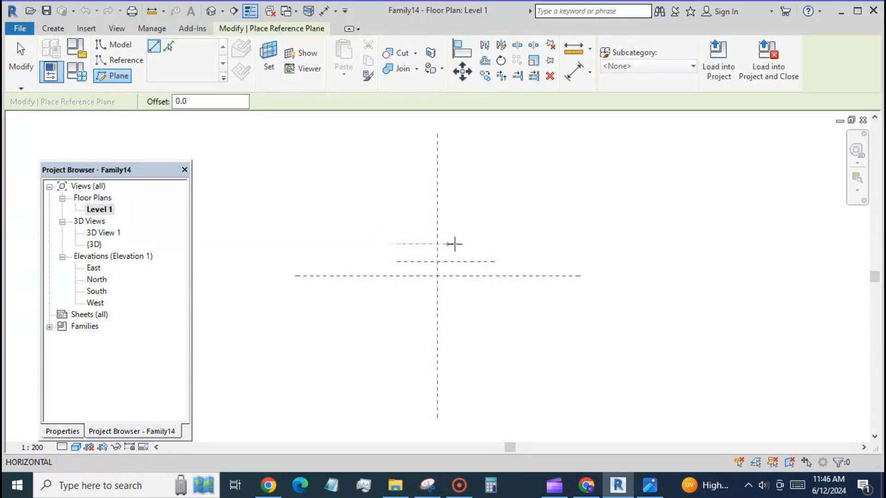
pyautogui.click(492, 243)
pyautogui.click(401, 227)
pyautogui.click(492, 227)
pyautogui.click(397, 213)
pyautogui.click(493, 213)
pyautogui.click(396, 199)
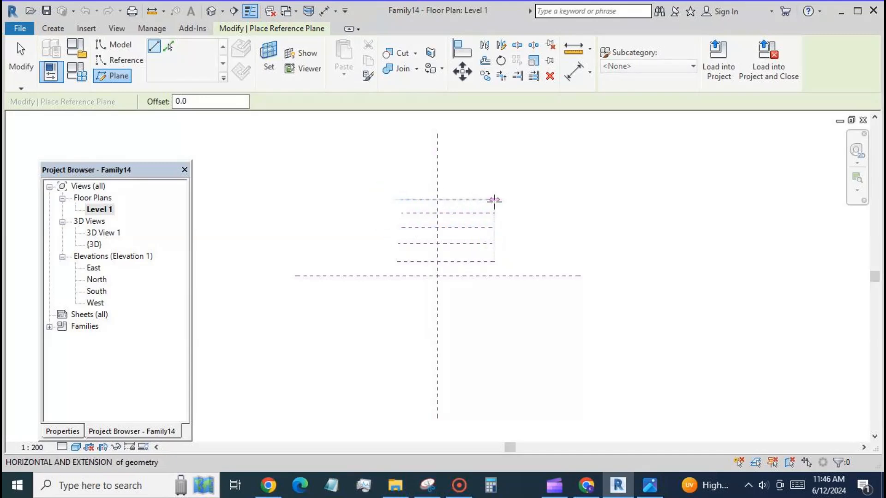
pyautogui.click(494, 199)
pyautogui.click(400, 183)
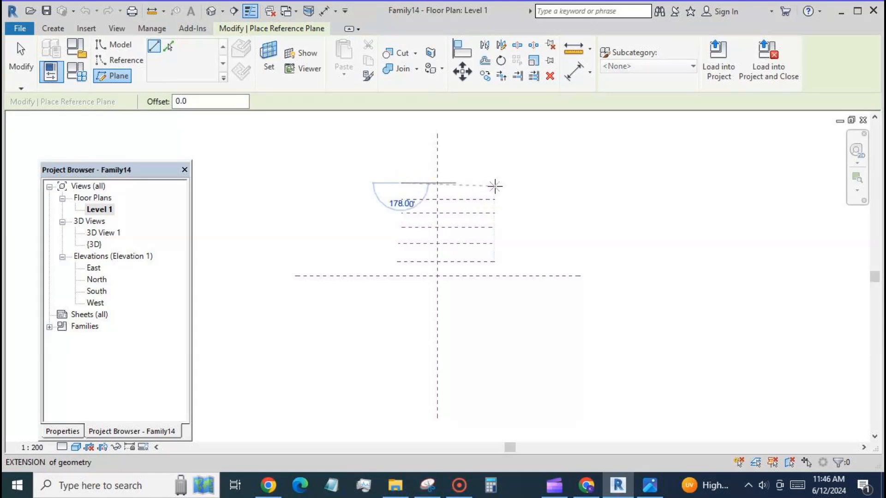
pyautogui.click(494, 184)
pyautogui.press('Escape')
pyautogui.press('Escape')
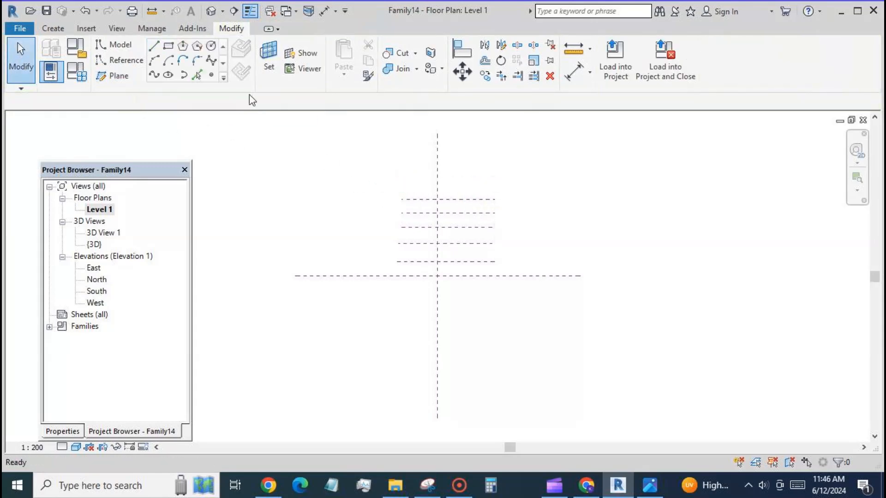
# Draw a sixth horizontal reference plane above the other five, matching their extent.
pyautogui.press('r')
pyautogui.press('p')
pyautogui.click(400, 184)
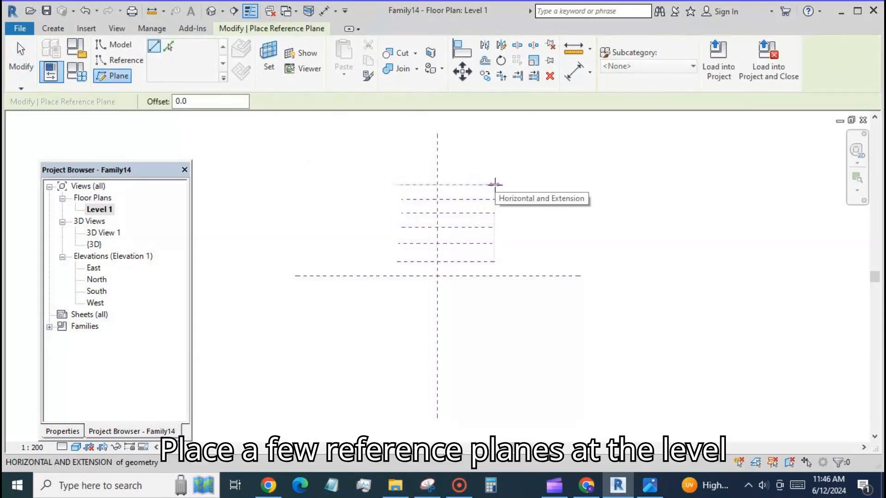
pyautogui.click(494, 184)
pyautogui.press('Escape')
pyautogui.press('Escape')
# Place a continuous aligned dimension from the horizontal centre plane through all six parallel planes and make the spacings equal.
pyautogui.press('d')
pyautogui.press('i')
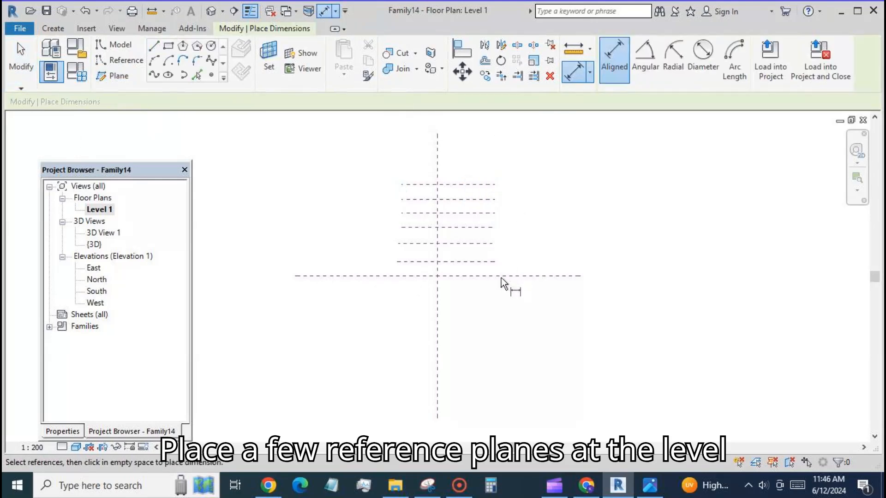
pyautogui.click(502, 276)
pyautogui.click(492, 212)
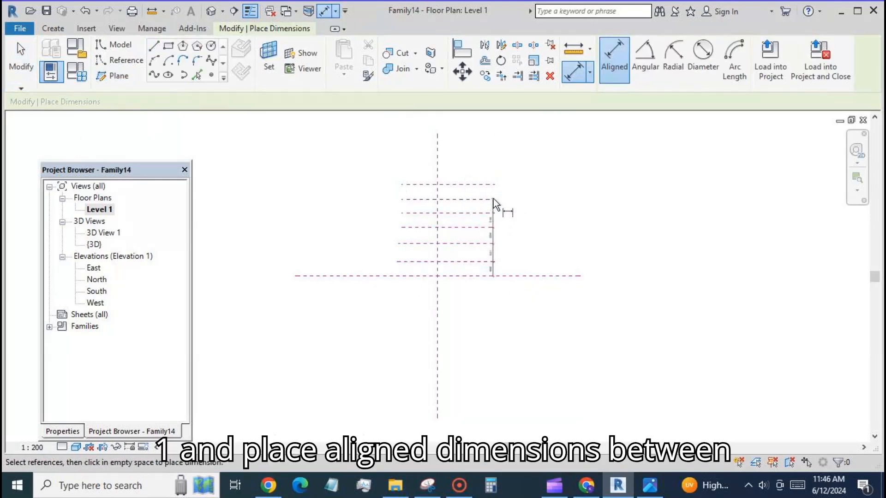
pyautogui.click(494, 200)
pyautogui.click(494, 185)
pyautogui.click(512, 179)
pyautogui.click(503, 229)
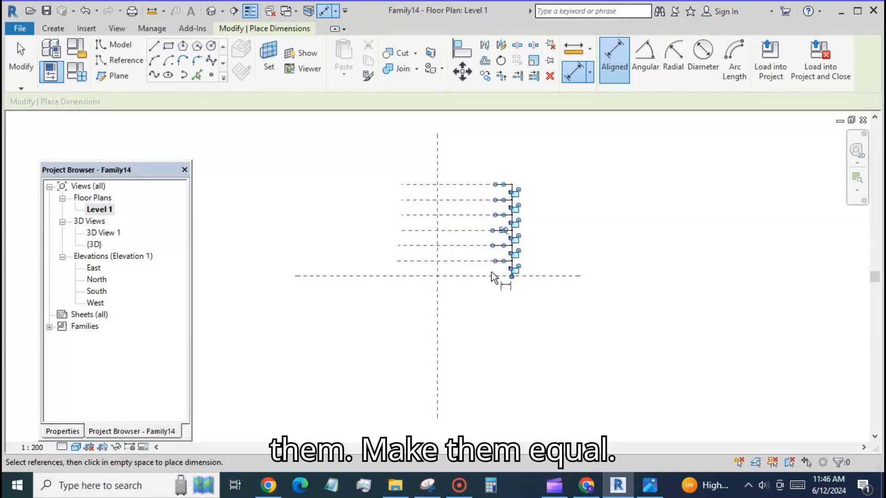
pyautogui.scroll(4, 490, 231)
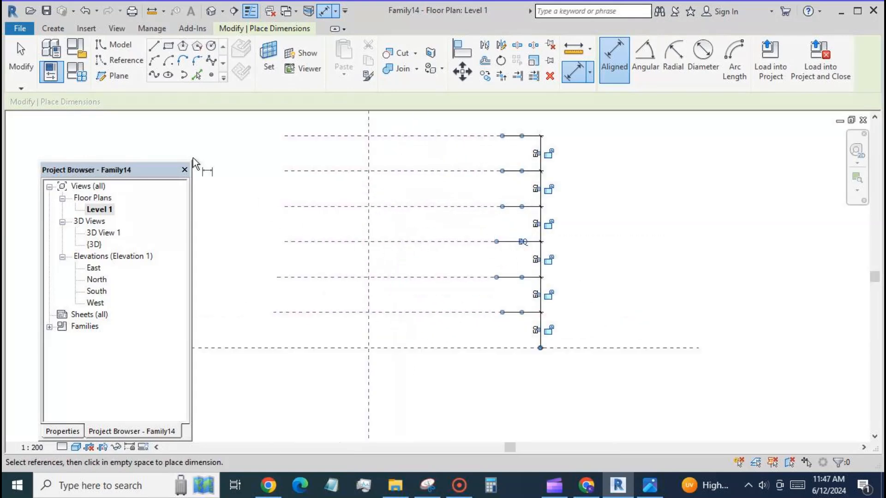
pyautogui.click(21, 58)
# Draw a vertical reference plane on either side of the vertical centre plane, the first about 9990 from it.
pyautogui.scroll(-2, 619, 265)
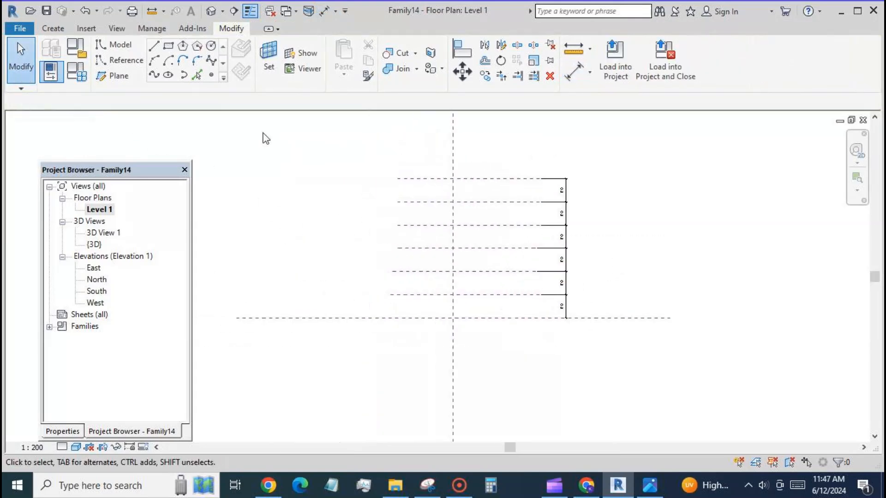
pyautogui.click(118, 76)
pyautogui.click(409, 155)
pyautogui.click(408, 339)
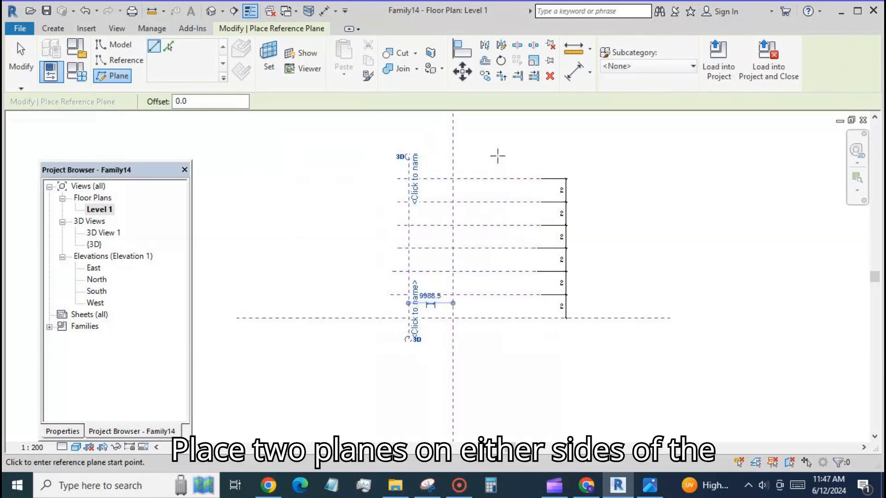
pyautogui.click(497, 156)
pyautogui.click(498, 339)
# Place an aligned dimension across the three vertical reference planes and make its two segments equal.
pyautogui.press('d')
pyautogui.press('i')
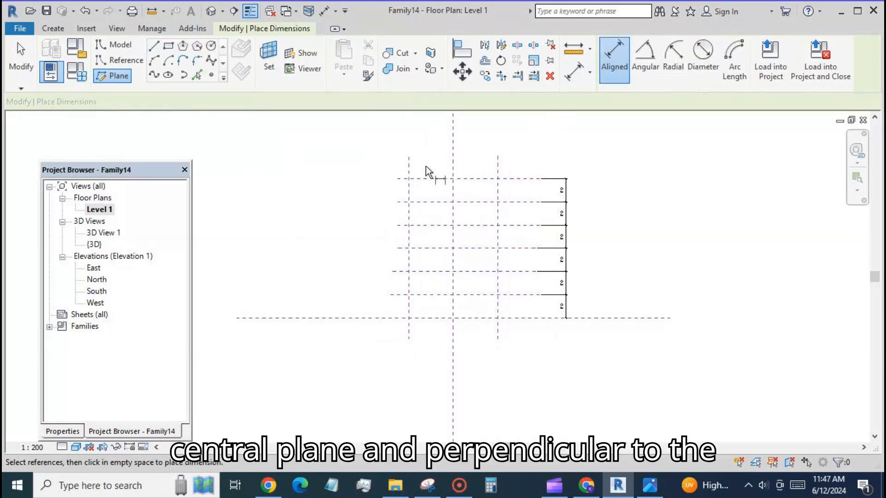
pyautogui.click(409, 165)
pyautogui.click(452, 163)
pyautogui.click(529, 160)
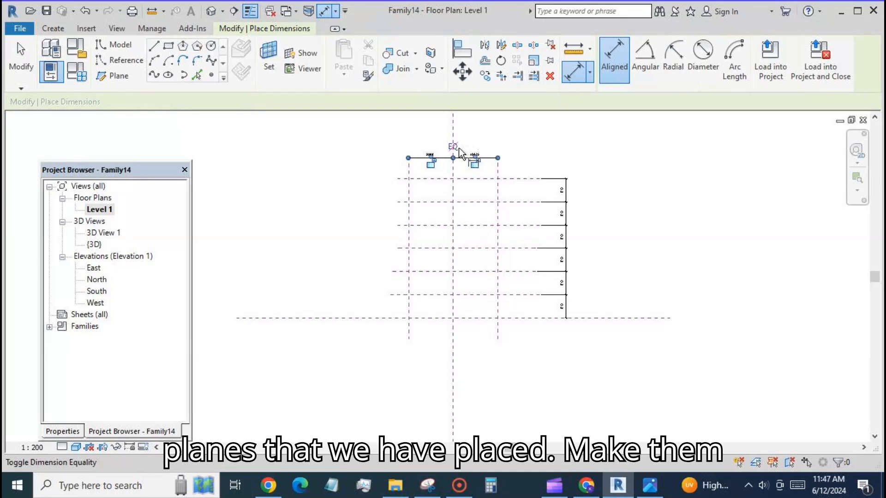
pyautogui.click(457, 147)
pyautogui.click(21, 60)
pyautogui.scroll(-1, 329, 170)
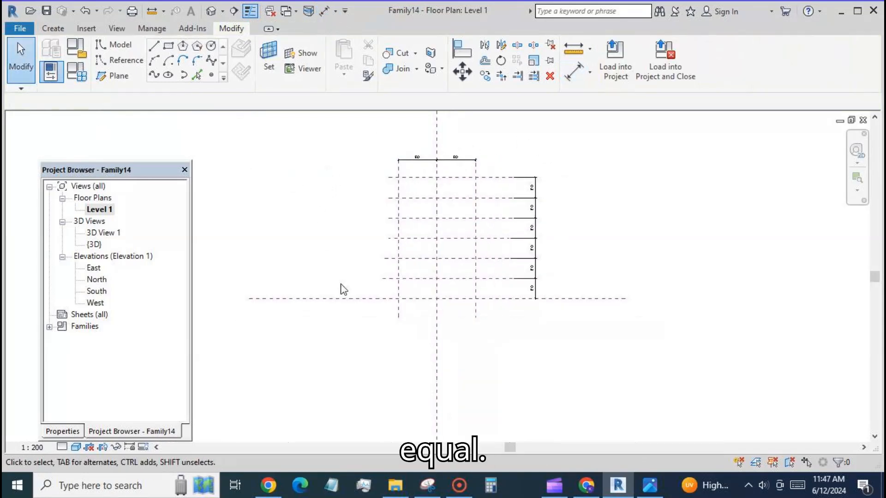
# Save the conceptual mass file as jungle pavilion mass.
pyautogui.click(23, 29)
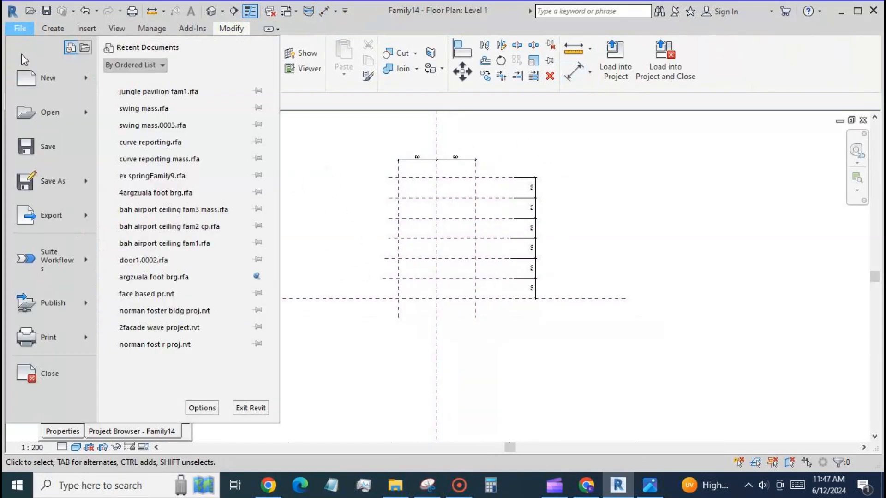
pyautogui.click(138, 91)
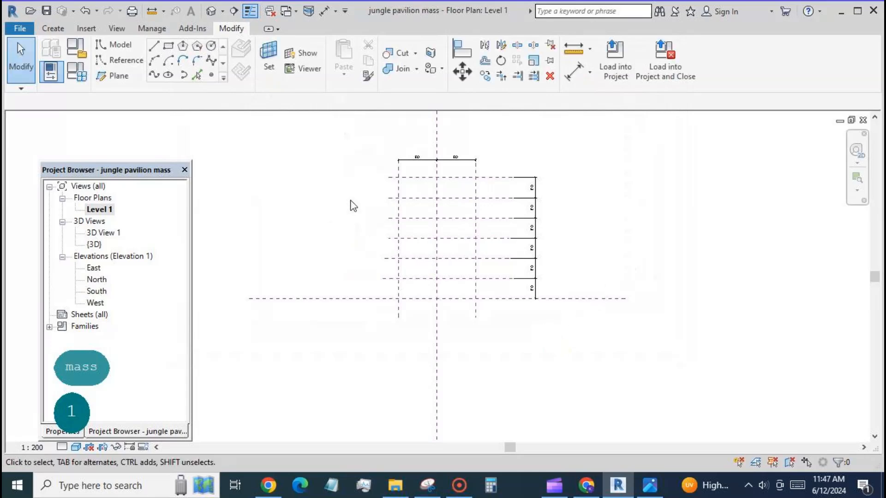
pyautogui.scroll(1, 366, 205)
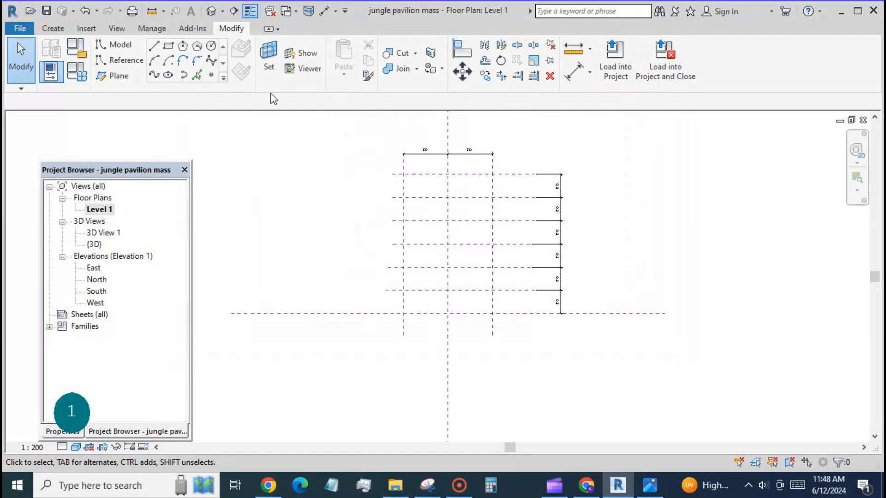
# Switch to the jungle pavilion fam1 family and load it into jungle pavilion mass.rfa only.
pyautogui.click(288, 12)
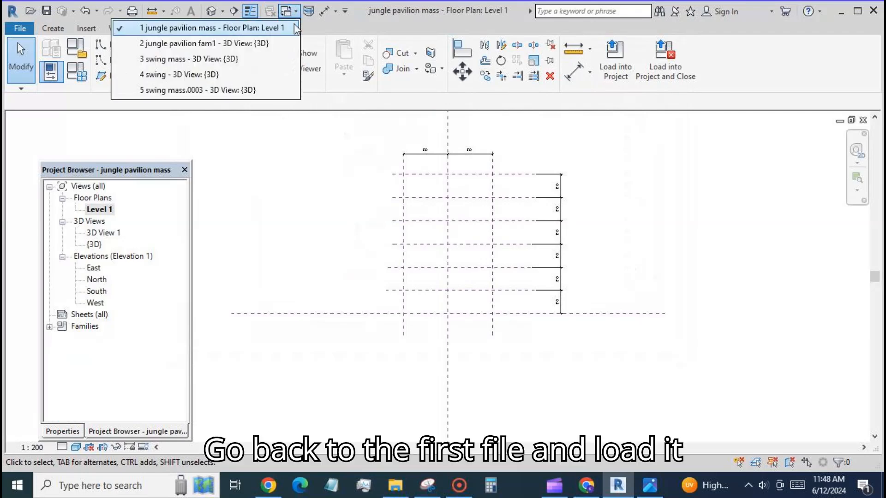
pyautogui.click(217, 44)
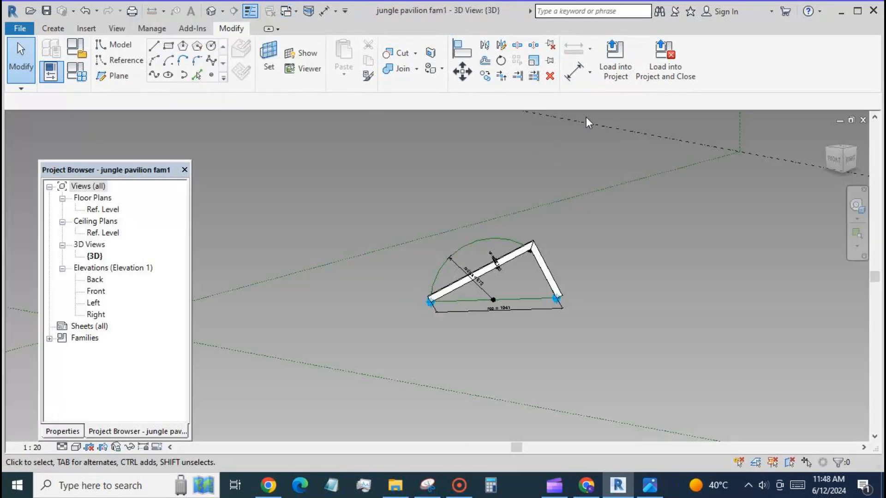
pyautogui.click(614, 64)
pyautogui.click(509, 196)
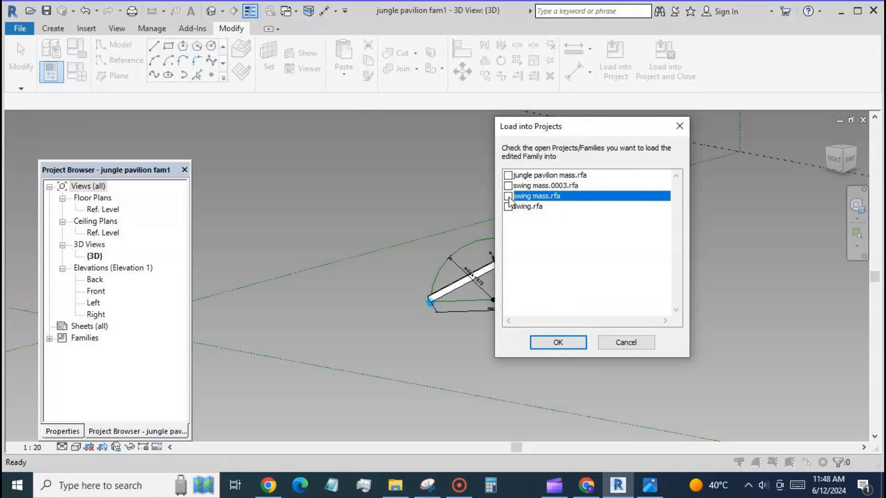
pyautogui.click(508, 176)
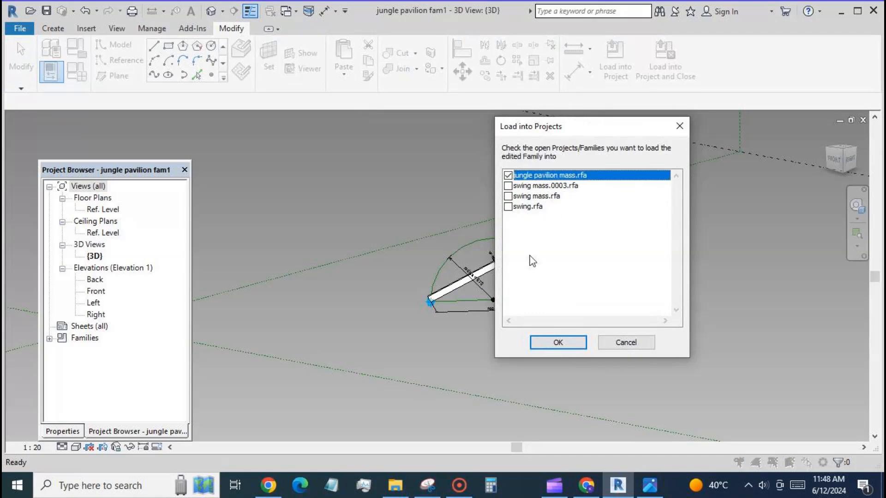
pyautogui.click(558, 343)
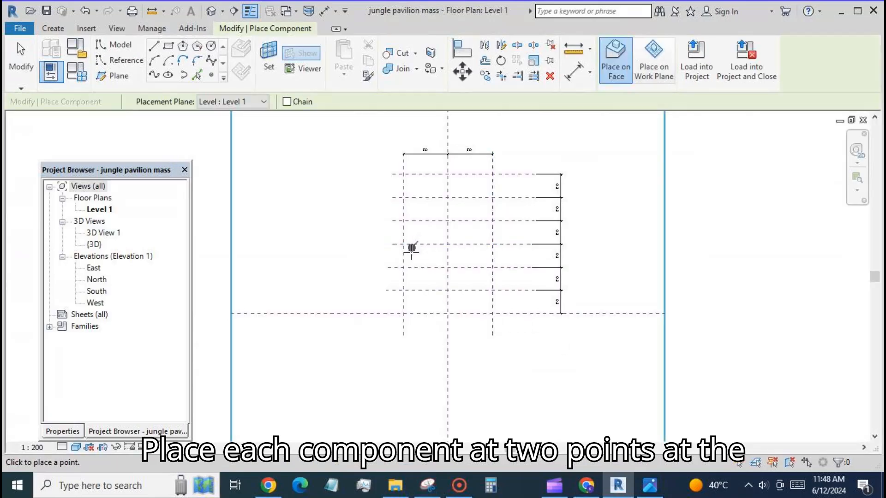
# Place the first adaptive component on the horizontal centre plane, between its intersections with the two outer vertical planes, and inspect it in 3D.
pyautogui.click(403, 314)
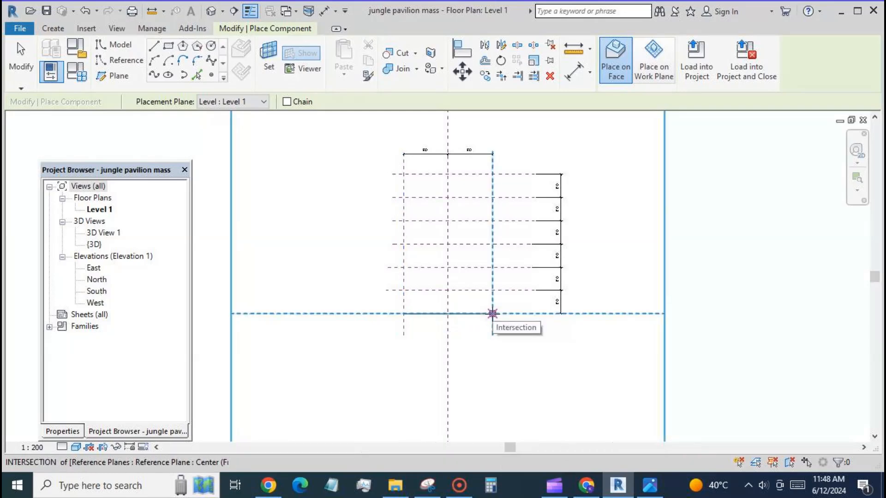
pyautogui.click(492, 314)
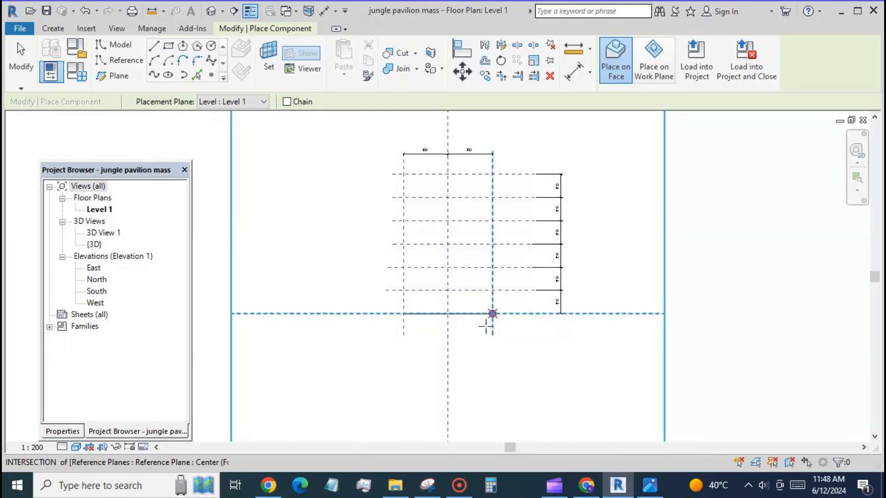
pyautogui.click(18, 60)
pyautogui.click(211, 10)
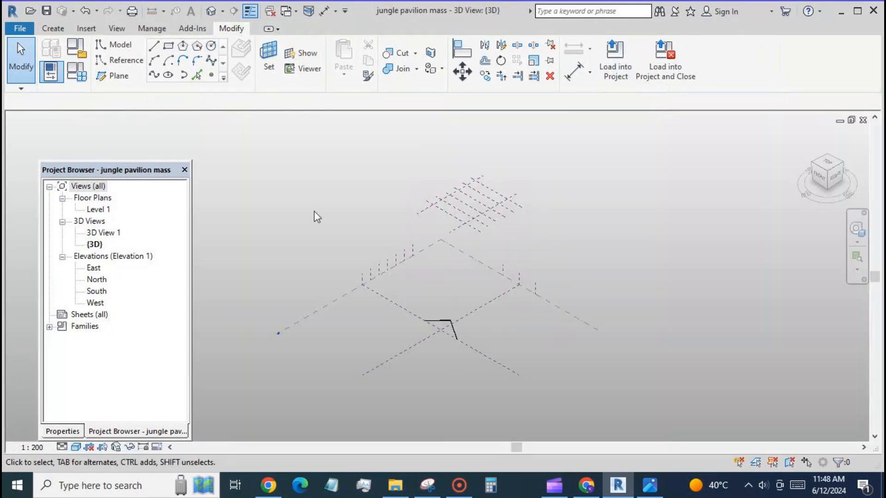
pyautogui.scroll(-2, 480, 320)
pyautogui.keyDown('shift'); pyautogui.moveTo(460, 361); pyautogui.dragTo(452, 321, button='middle'); pyautogui.keyUp('shift')
pyautogui.scroll(7, 444, 329)
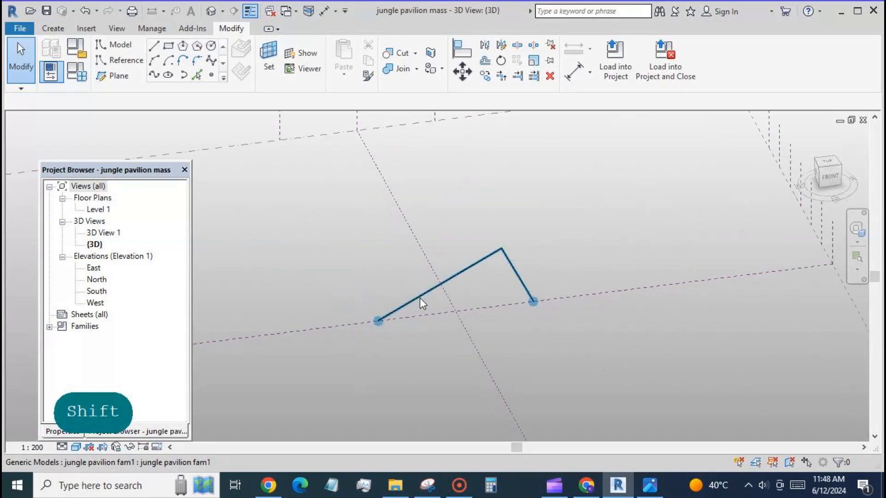
# In the Level 1 plan, place components on the first three planes above the horizontal centre plane, spanning the outer vertical planes.
pyautogui.doubleClick(98, 209)
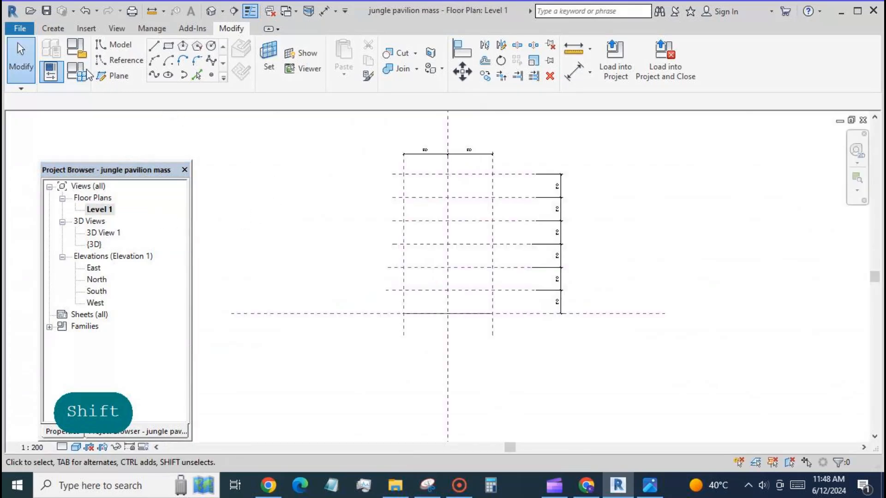
pyautogui.click(53, 29)
pyautogui.click(353, 67)
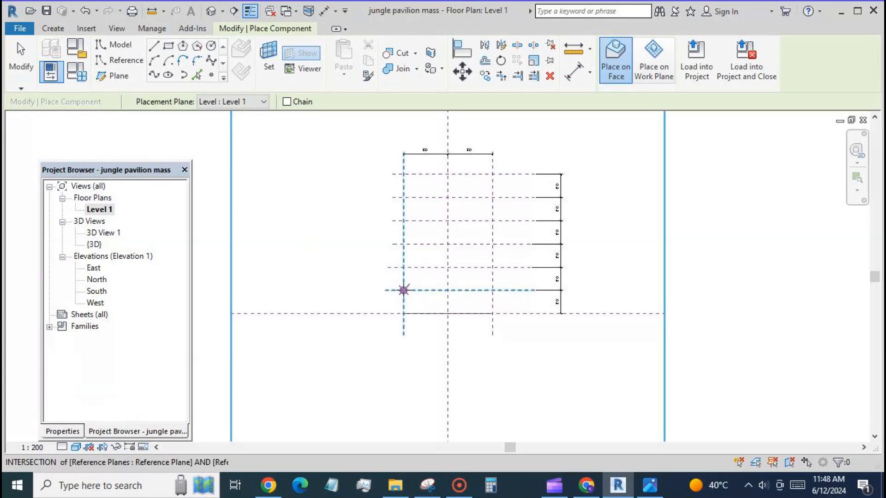
pyautogui.click(404, 290)
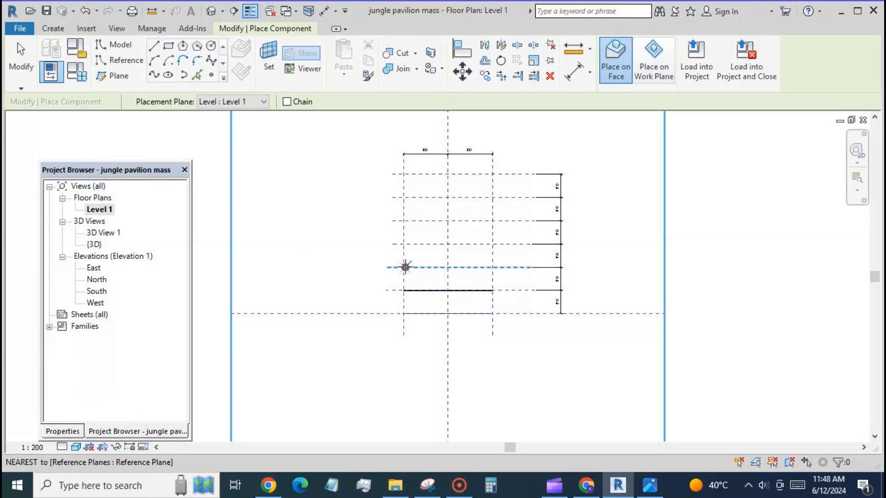
pyautogui.click(404, 267)
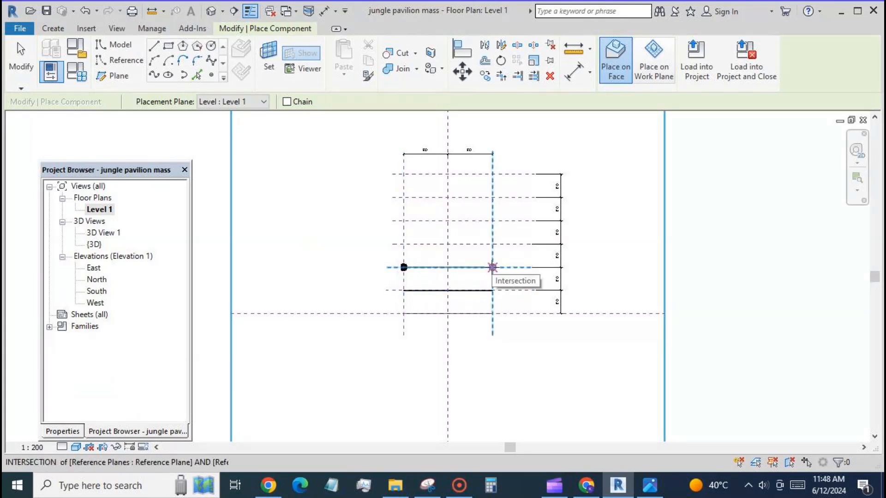
pyautogui.click(493, 268)
pyautogui.click(404, 244)
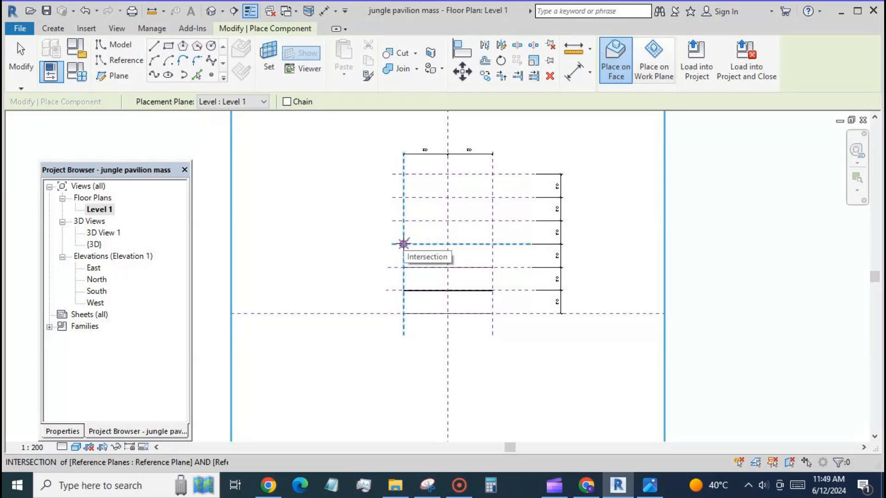
pyautogui.click(492, 244)
# Place components on the remaining three upper reference planes, each between its intersections with the outer vertical planes.
pyautogui.click(404, 221)
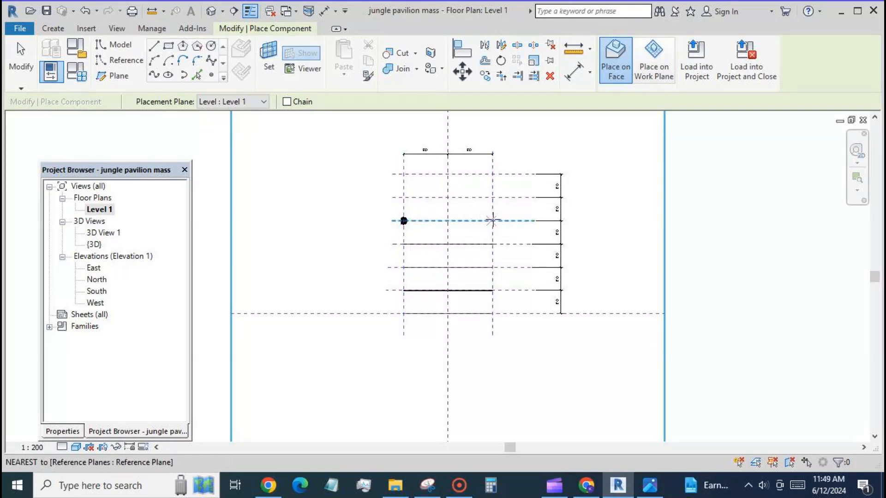
pyautogui.click(493, 221)
pyautogui.click(404, 198)
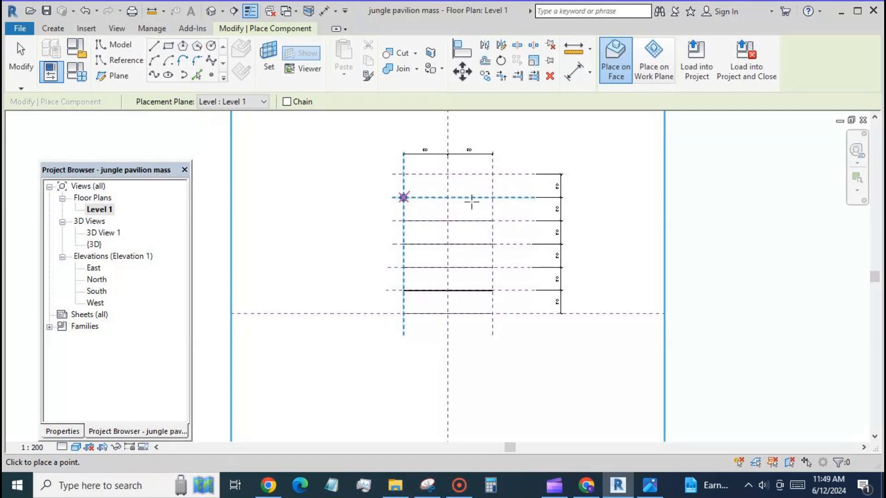
pyautogui.click(493, 198)
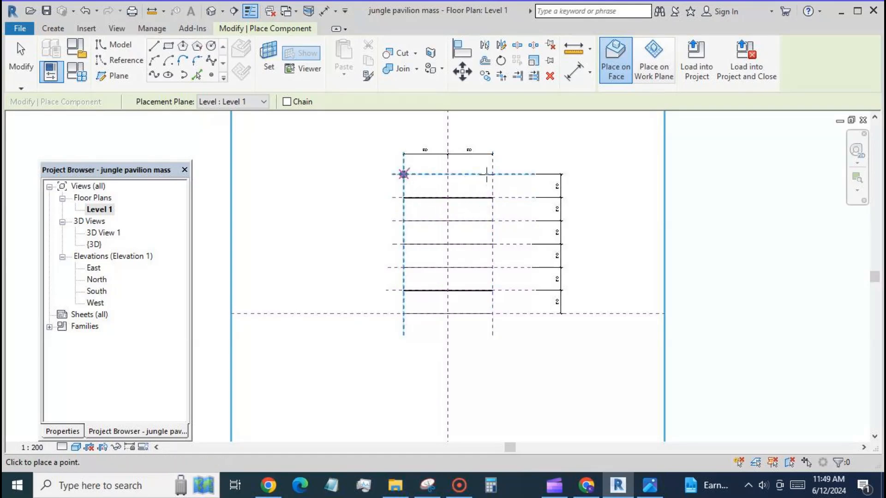
pyautogui.click(404, 174)
pyautogui.click(492, 175)
pyautogui.press('Escape')
pyautogui.press('Escape')
# In the 3D view, edit the frontmost component's type properties, setting d to 700 and w to 400.
pyautogui.click(211, 11)
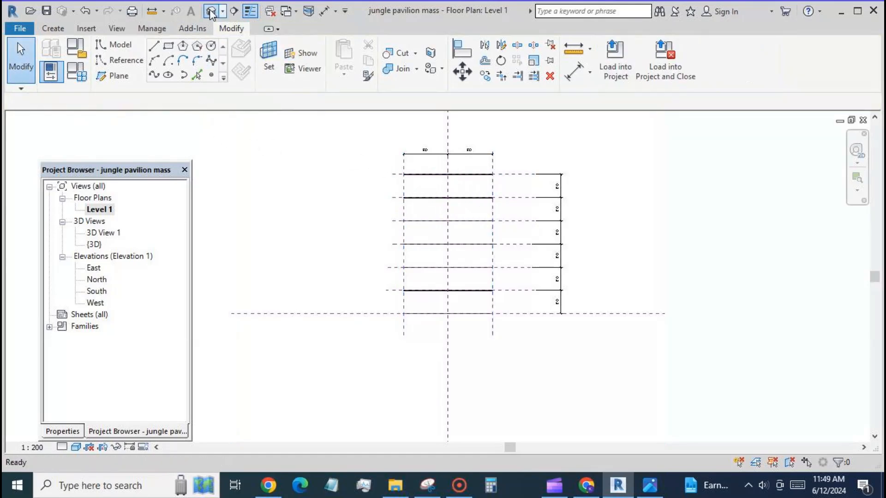
pyautogui.keyDown('shift'); pyautogui.moveTo(474, 362); pyautogui.dragTo(504, 281, button='middle'); pyautogui.keyUp('shift')
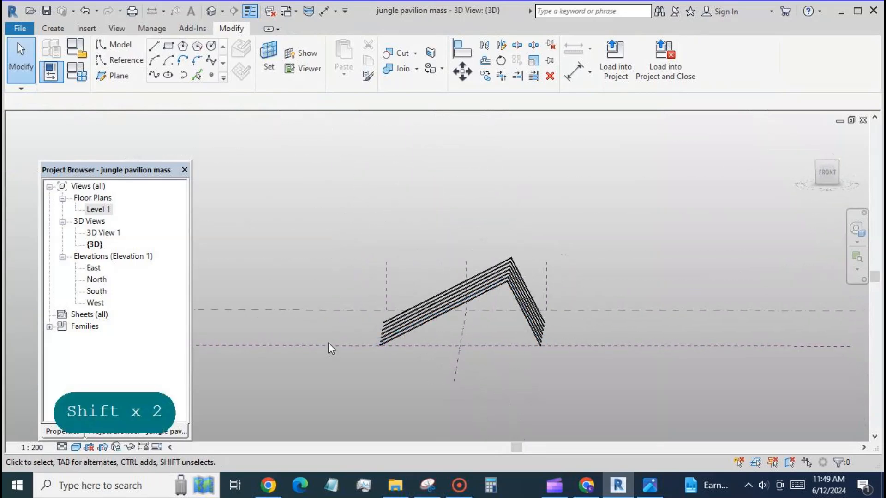
pyautogui.scroll(2, 330, 340)
pyautogui.click(427, 339)
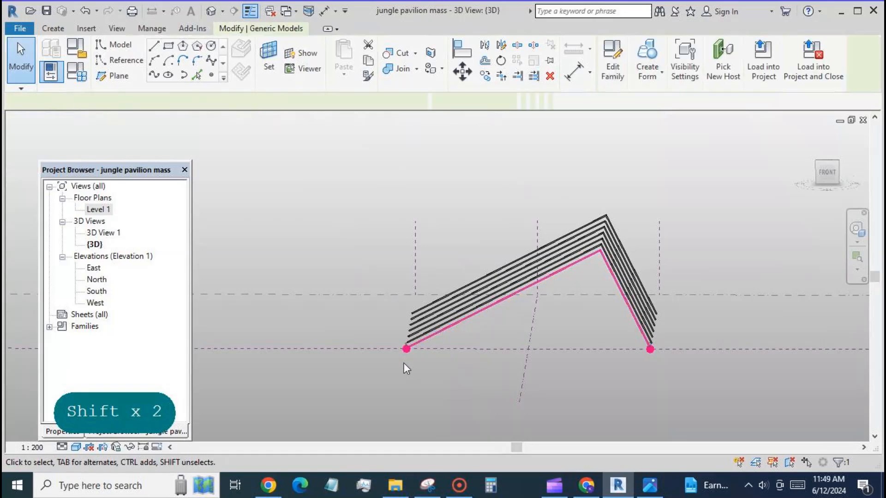
pyautogui.click(78, 432)
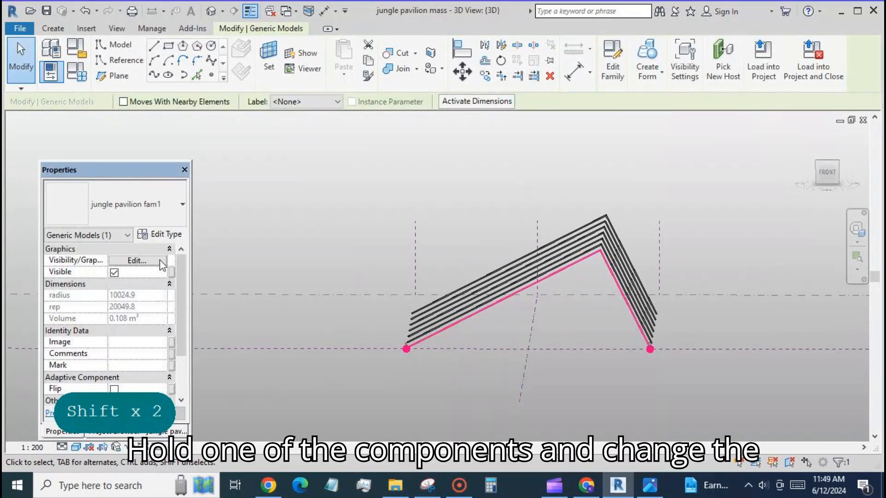
pyautogui.click(166, 236)
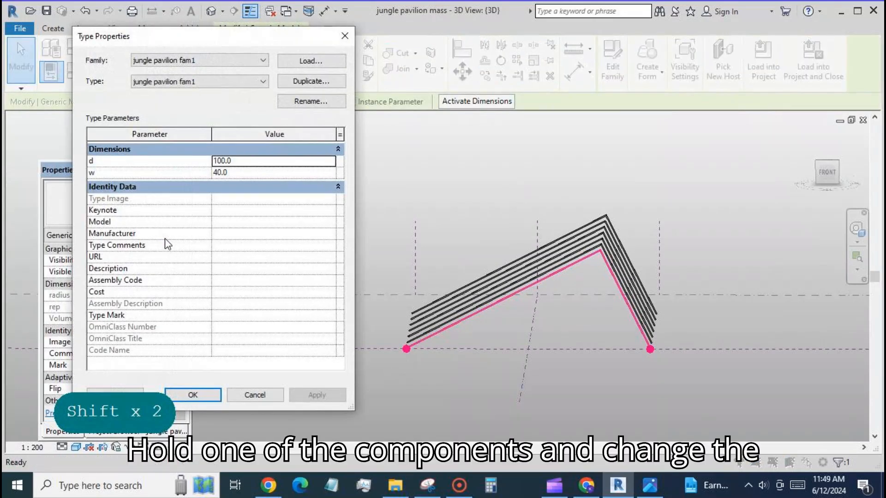
pyautogui.click(252, 162)
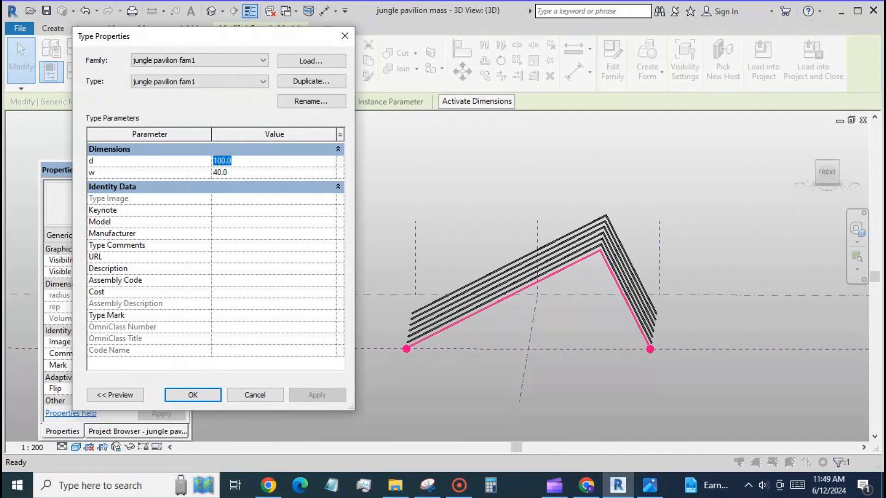
pyautogui.write('700')
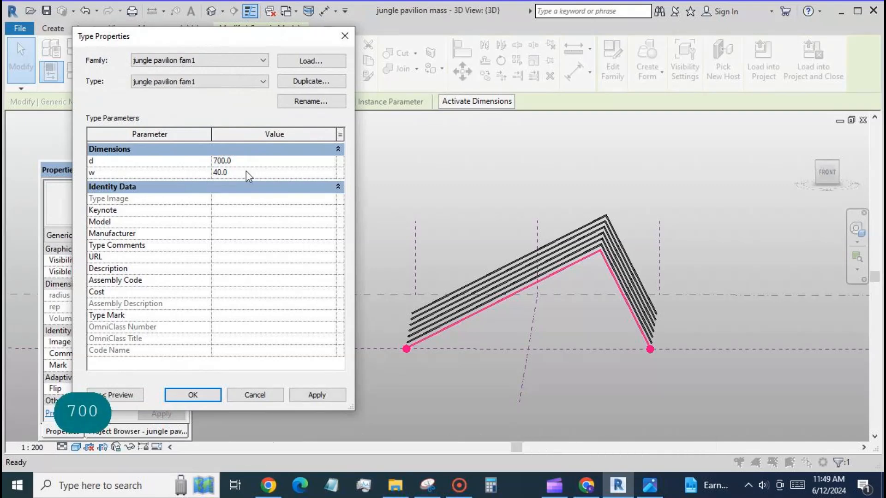
pyautogui.write('400')
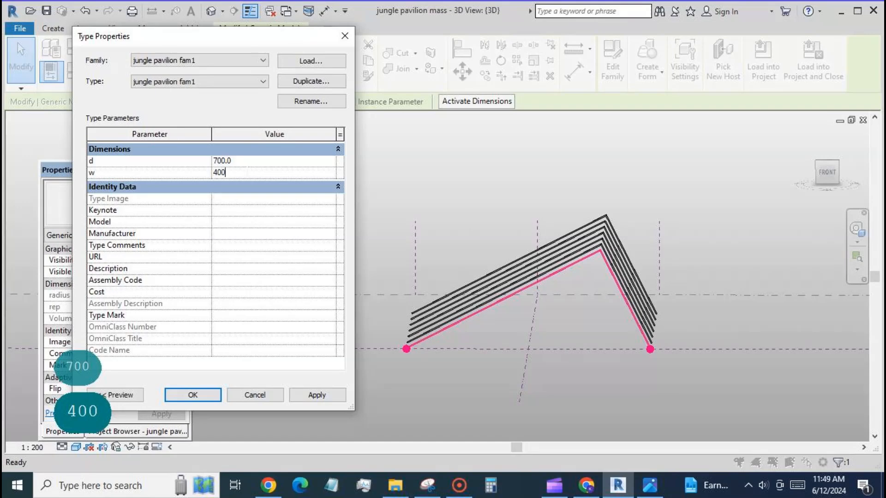
pyautogui.click(318, 394)
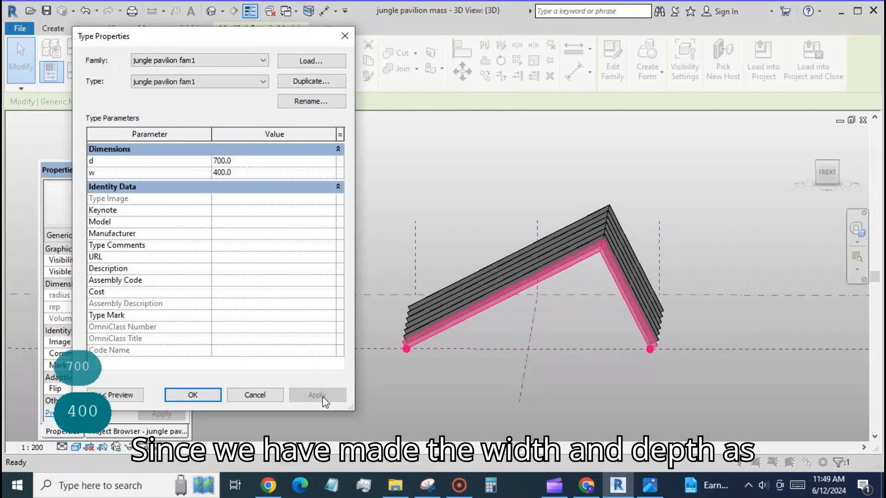
# Change the component type's dimensions to d 1000 and w 500, and check the enlarged frames in 3D.
pyautogui.click(254, 166)
pyautogui.write('1000')
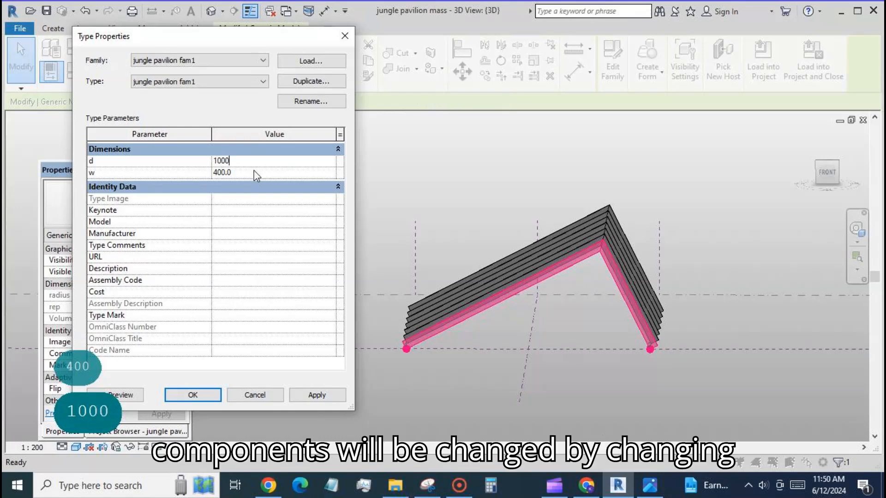
pyautogui.press('Tab')
pyautogui.write('500')
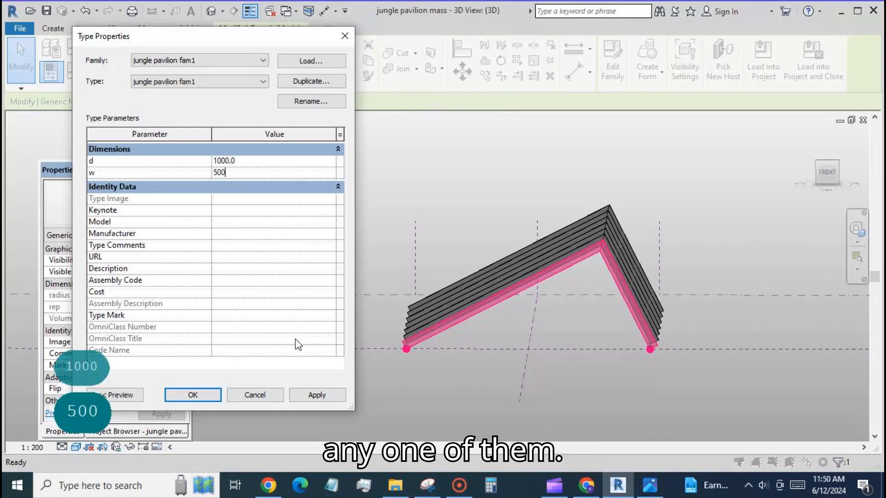
pyautogui.click(317, 395)
pyautogui.click(198, 393)
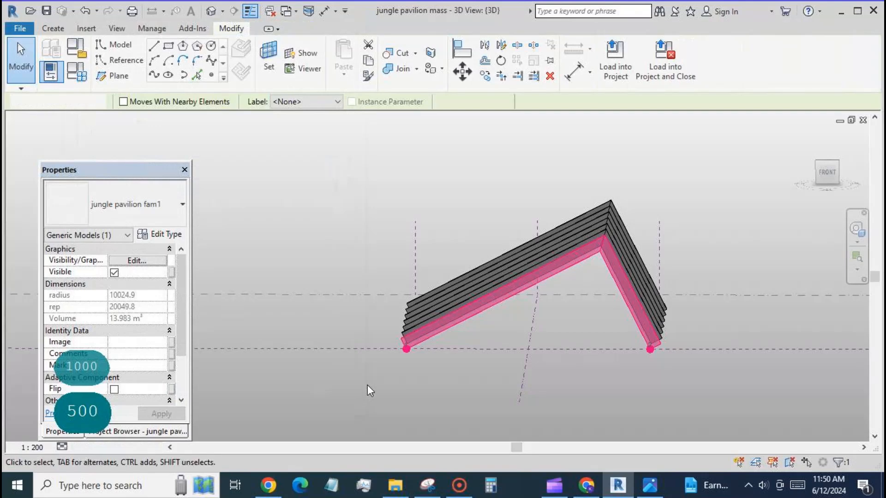
pyautogui.keyDown('shift'); pyautogui.moveTo(393, 383); pyautogui.dragTo(461, 361, button='middle'); pyautogui.keyUp('shift')
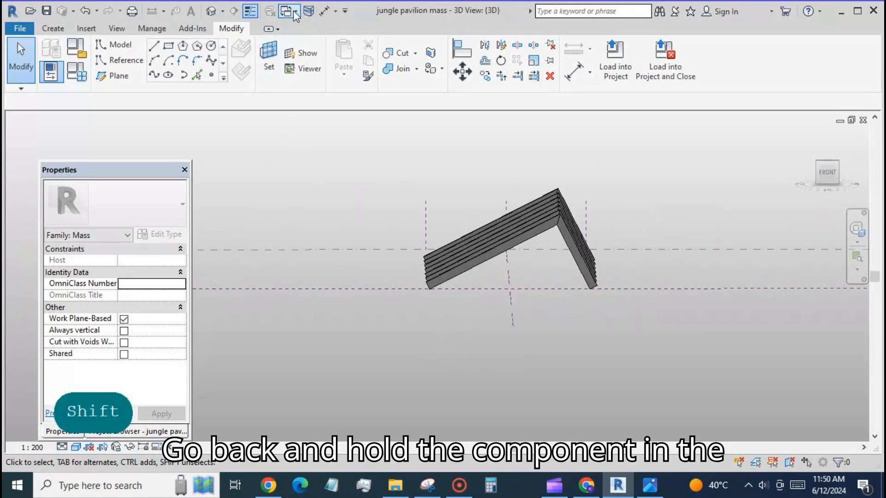
# In the jungle pavilion fam1 family, link the frame form's material to a new type parameter named "material".
pyautogui.click(293, 13)
pyautogui.click(277, 43)
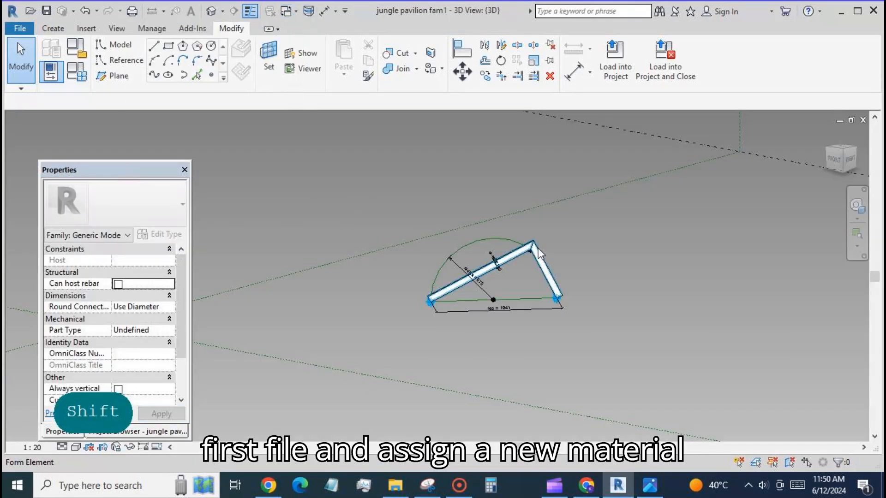
pyautogui.click(539, 250)
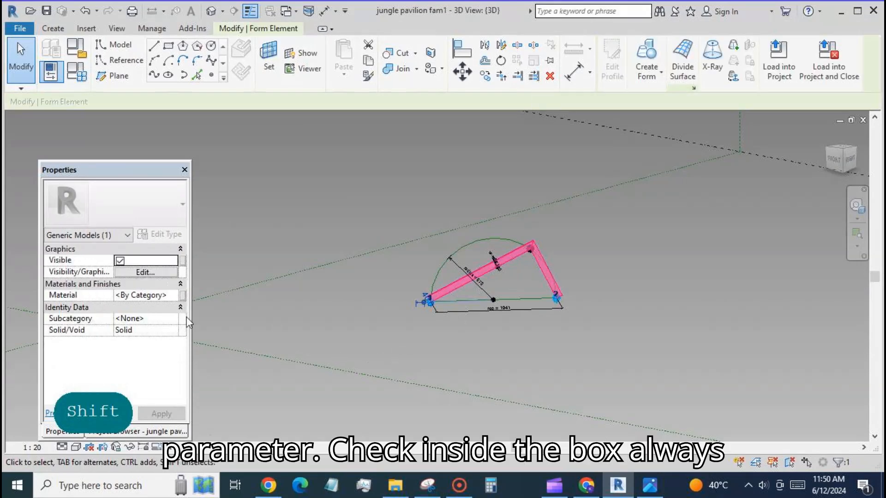
pyautogui.click(183, 296)
pyautogui.click(107, 326)
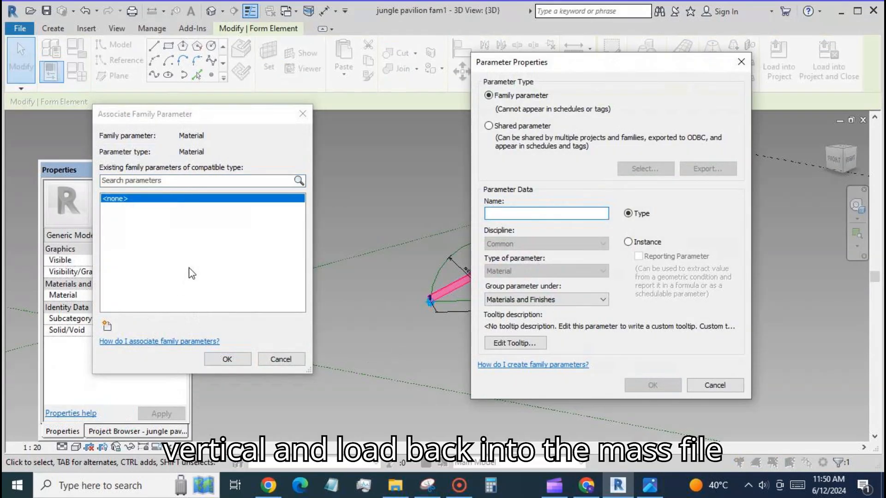
pyautogui.write('material')
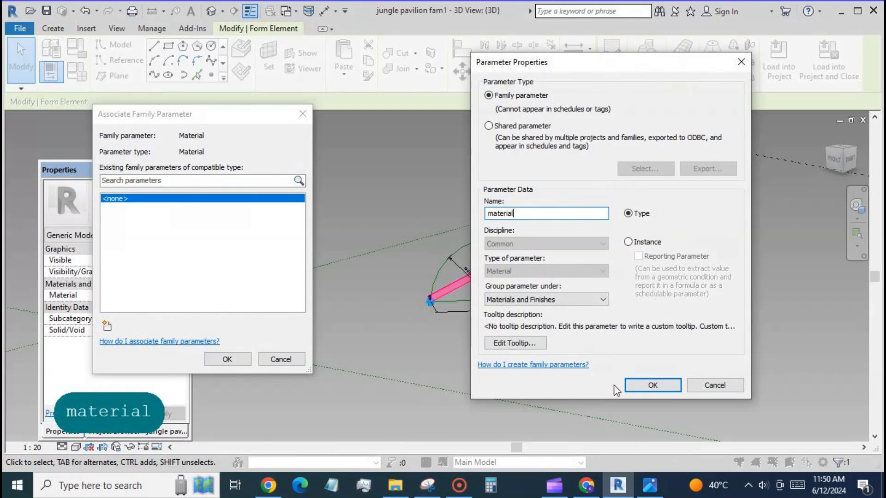
pyautogui.click(639, 385)
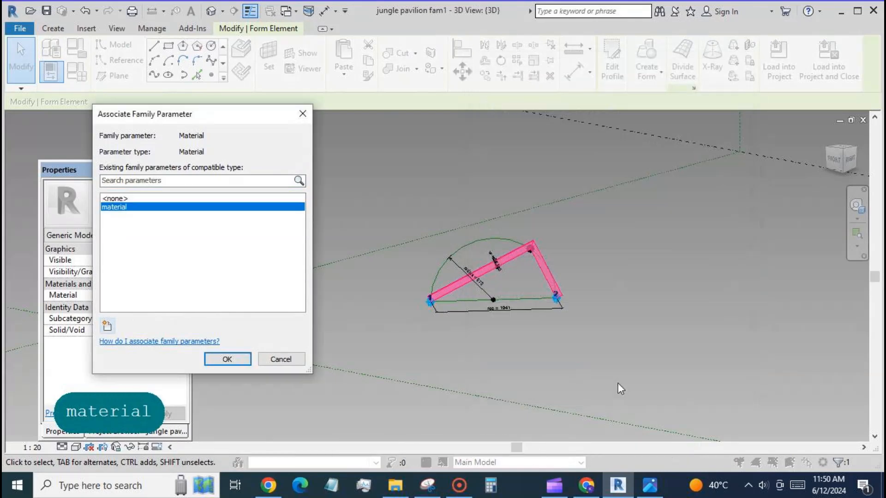
pyautogui.click(228, 359)
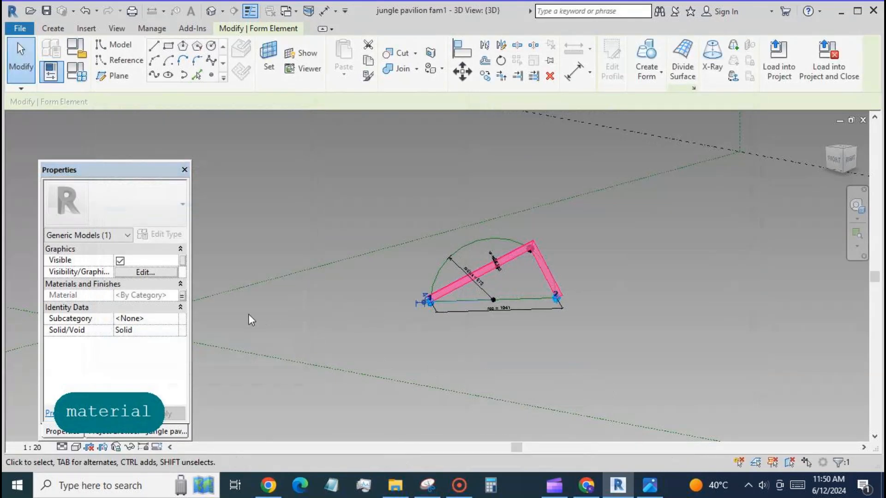
pyautogui.click(302, 338)
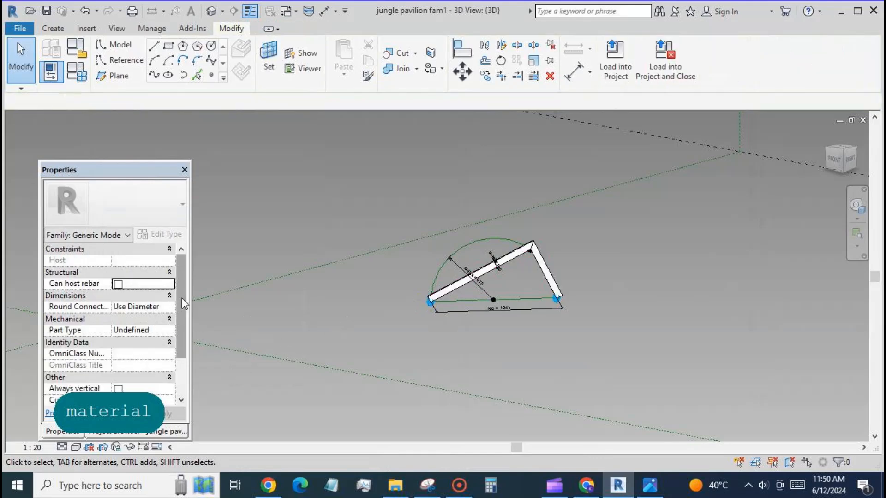
# Make the component family always vertical and load it into the jungle pavilion mass, overwriting the existing version.
pyautogui.scroll(-2, 184, 349)
pyautogui.click(118, 342)
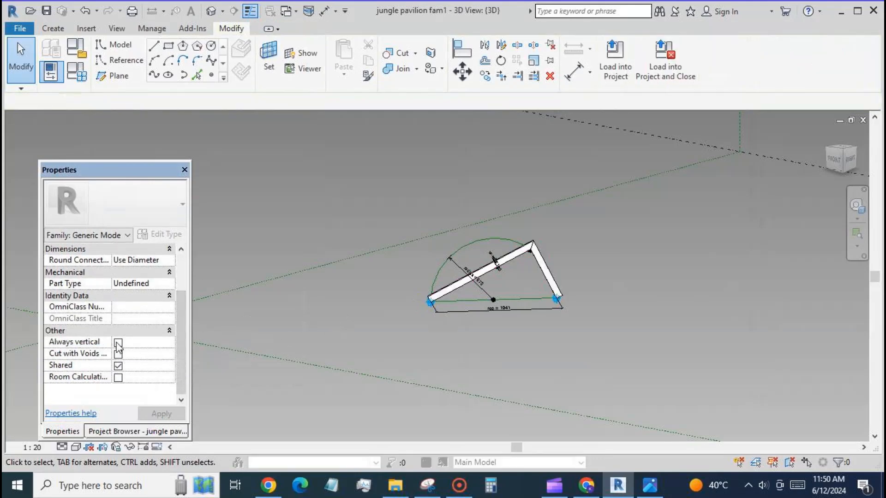
pyautogui.click(162, 414)
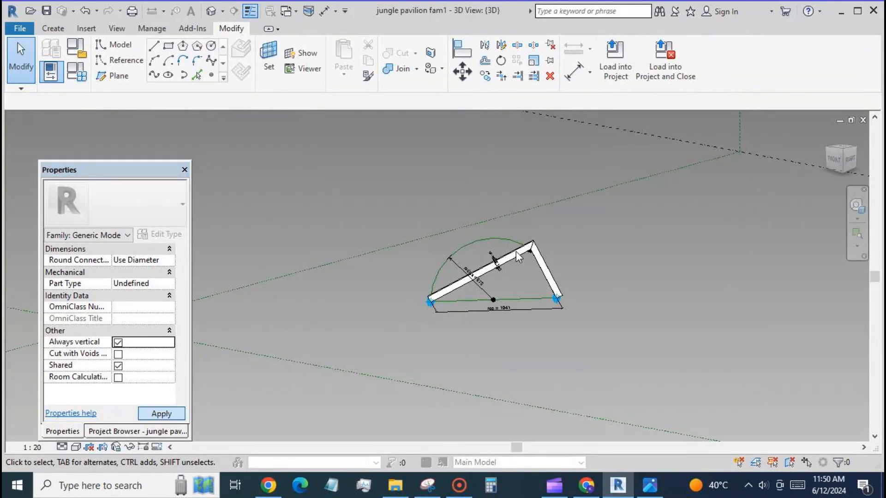
pyautogui.click(616, 60)
pyautogui.click(558, 343)
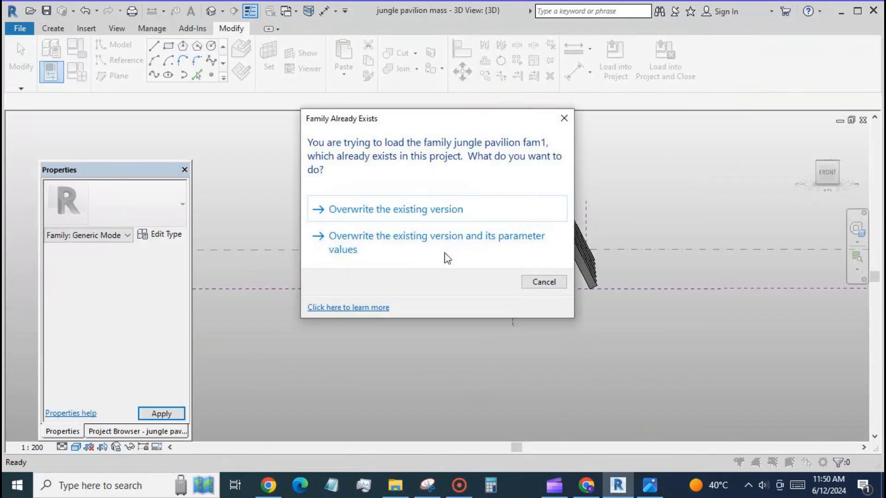
pyautogui.click(415, 257)
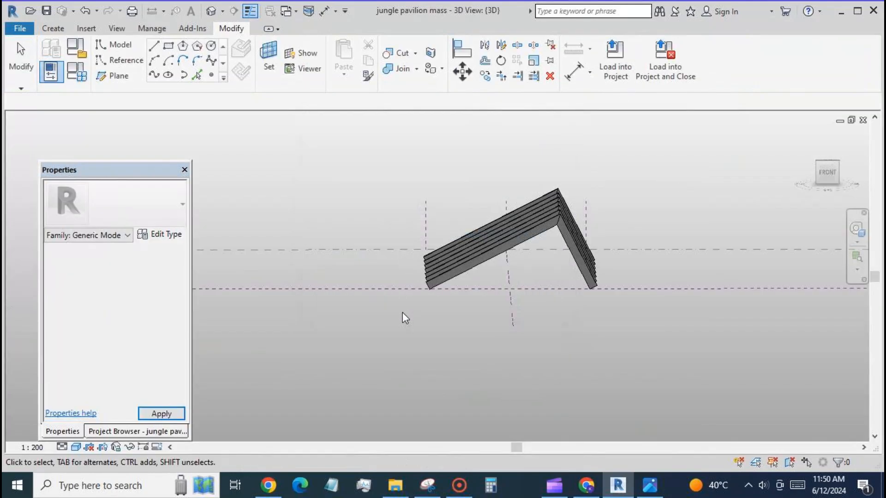
# Assign the Default material to the component type's material parameter, with its appearance colour set to RGB 255 206 255.
pyautogui.click(442, 284)
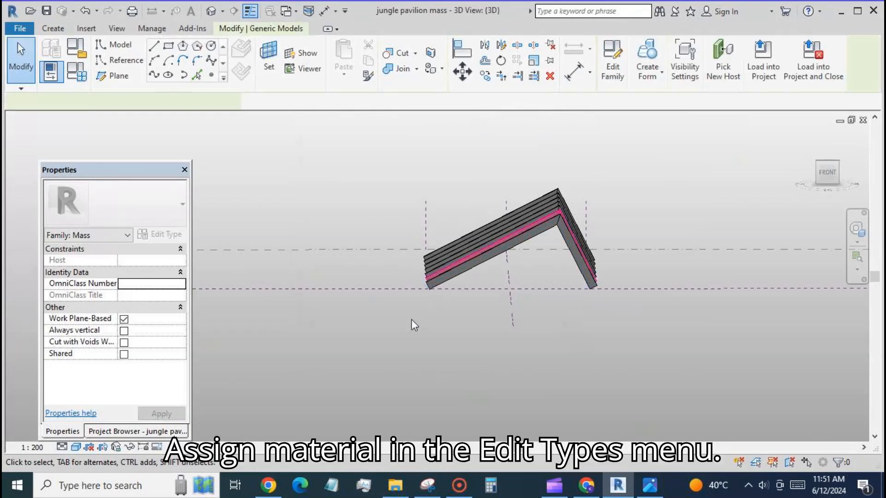
pyautogui.click(166, 236)
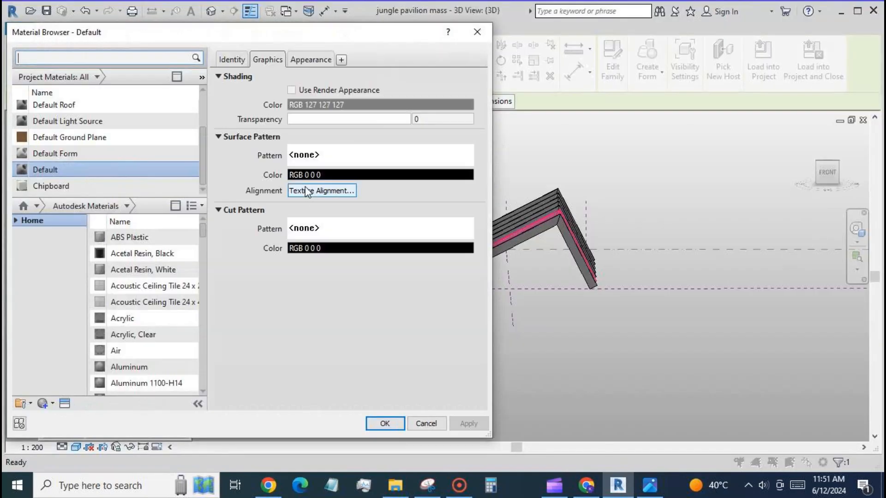
pyautogui.click(304, 59)
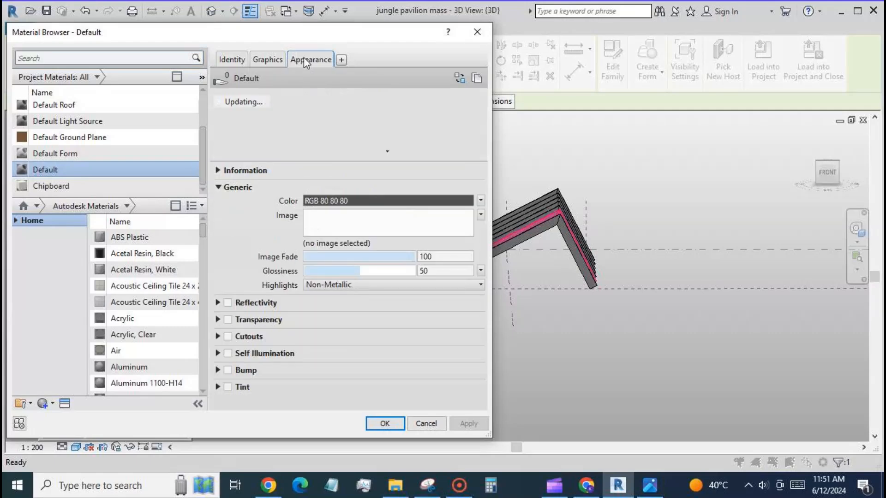
pyautogui.click(420, 202)
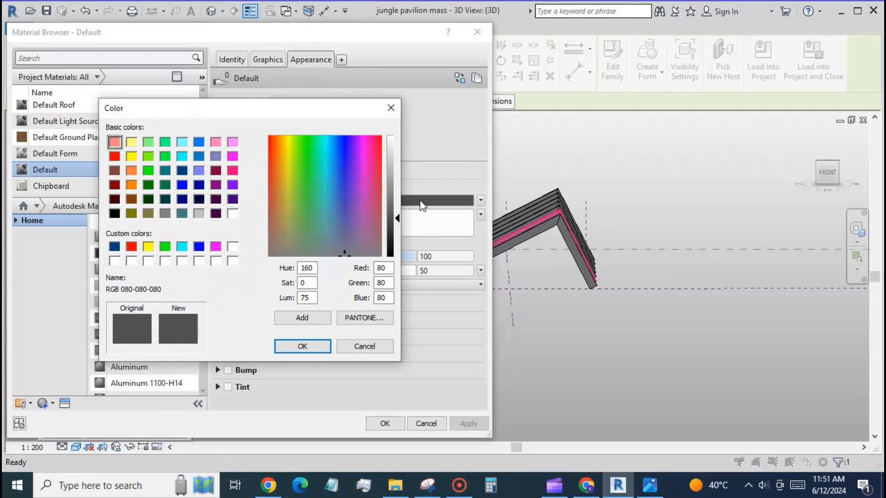
pyautogui.click(232, 142)
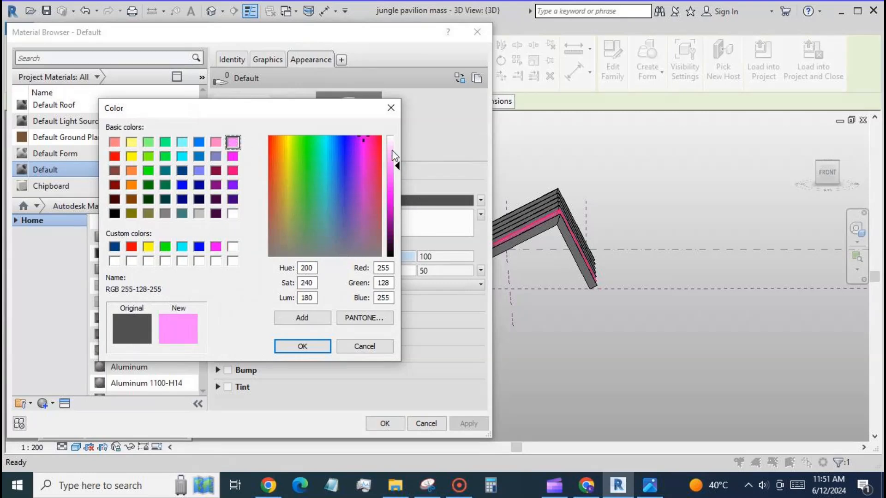
pyautogui.moveTo(393, 153); pyautogui.dragTo(395, 149)
pyautogui.click(302, 347)
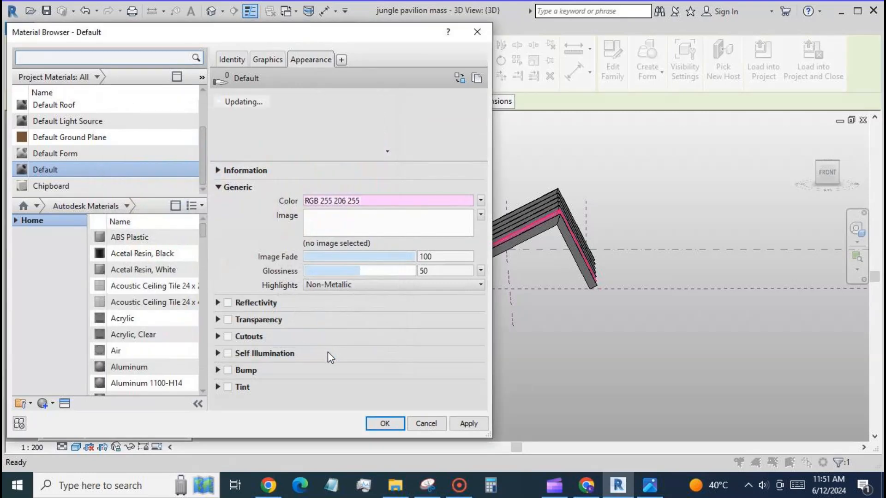
pyautogui.click(469, 424)
pyautogui.click(400, 420)
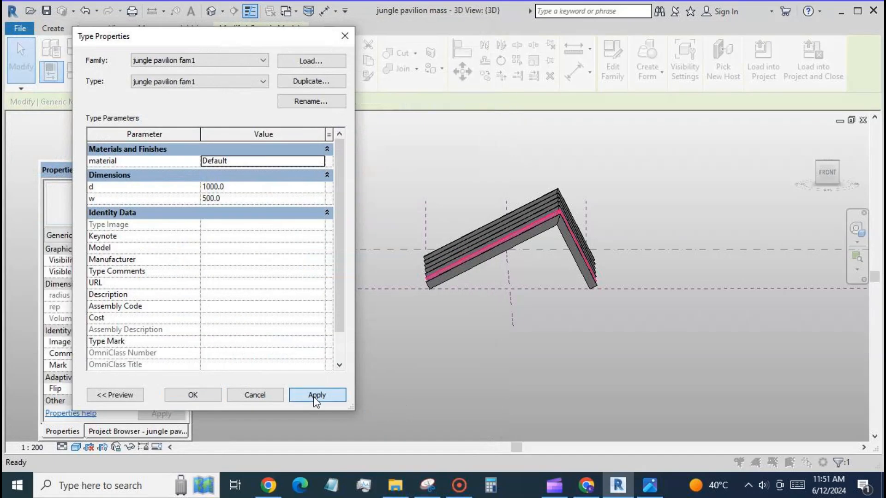
pyautogui.click(316, 395)
pyautogui.click(206, 398)
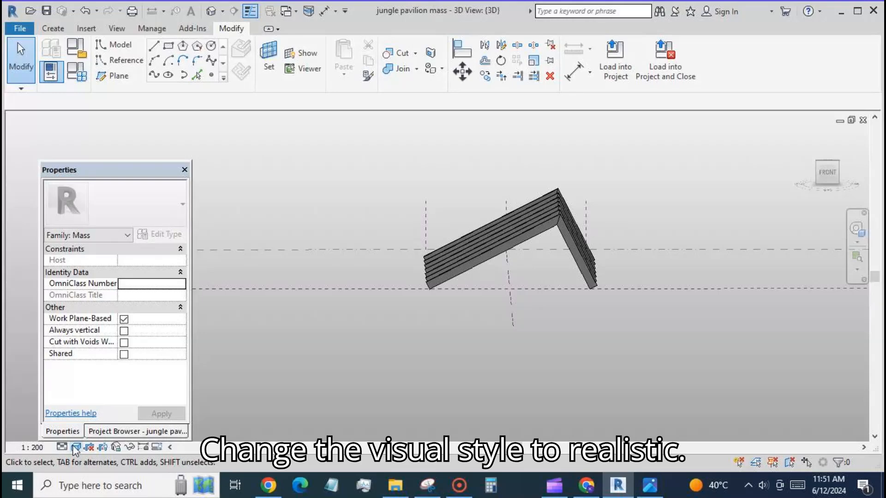
# Change the 3D view's visual style to Realistic and check the frames' material colour.
pyautogui.click(75, 450)
pyautogui.click(84, 420)
pyautogui.scroll(1, 446, 322)
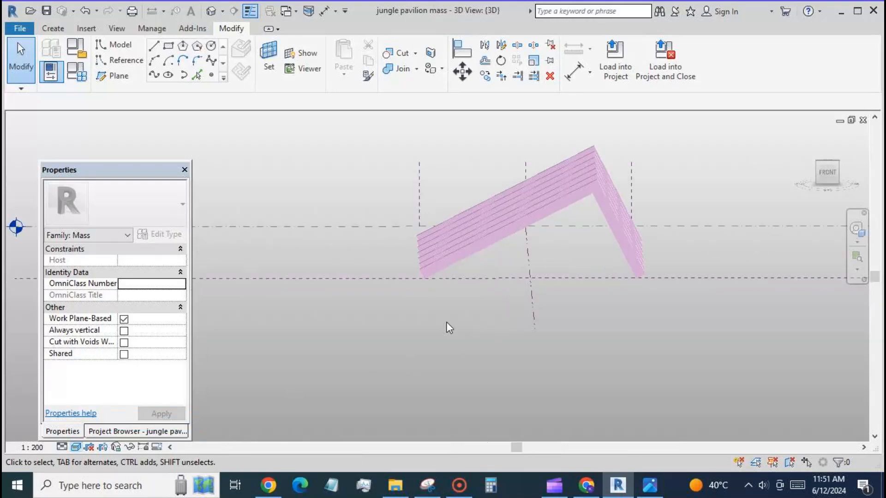
pyautogui.scroll(-1, 531, 353)
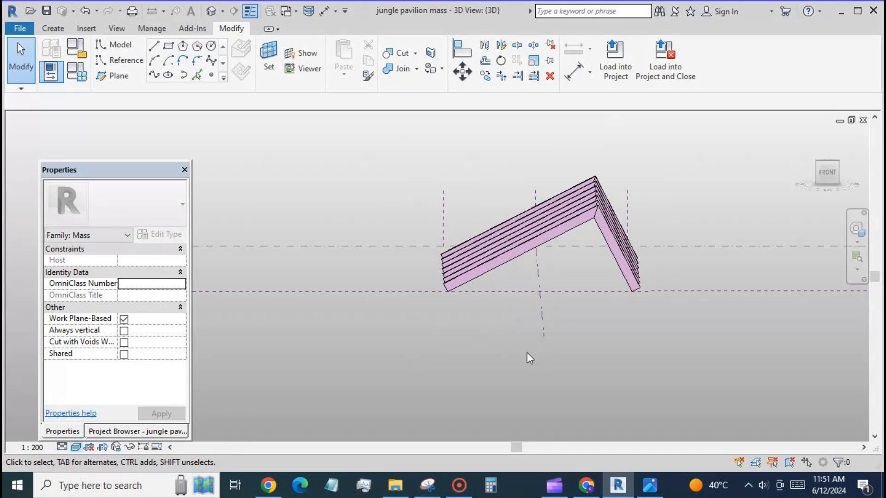
# Set the ncp value of the frontmost frame component to 0.2.
pyautogui.click(491, 271)
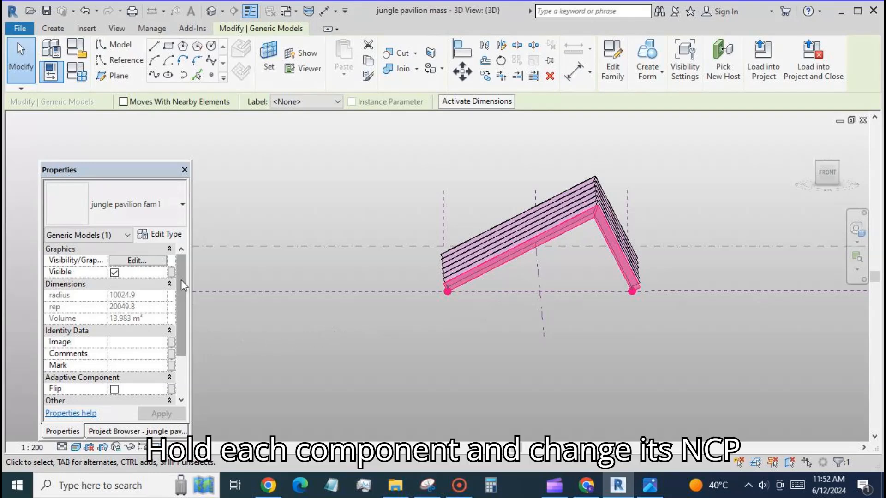
pyautogui.moveTo(181, 280); pyautogui.dragTo(181, 315)
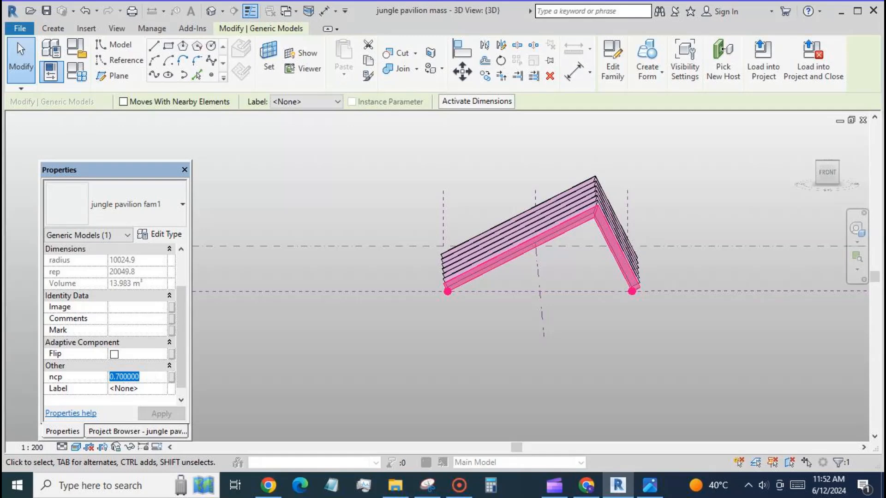
pyautogui.write('0.2')
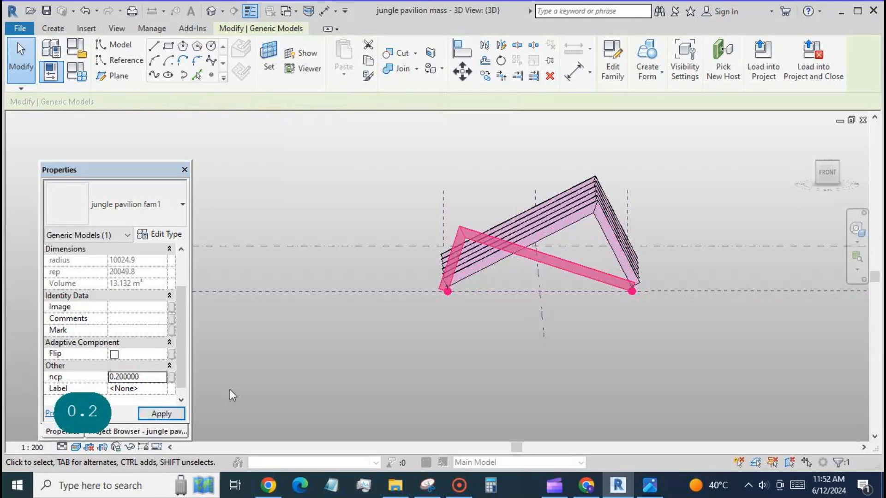
pyautogui.press('Escape')
# Set the ncp value of the second frame from the front to 0.4.
pyautogui.click(566, 226)
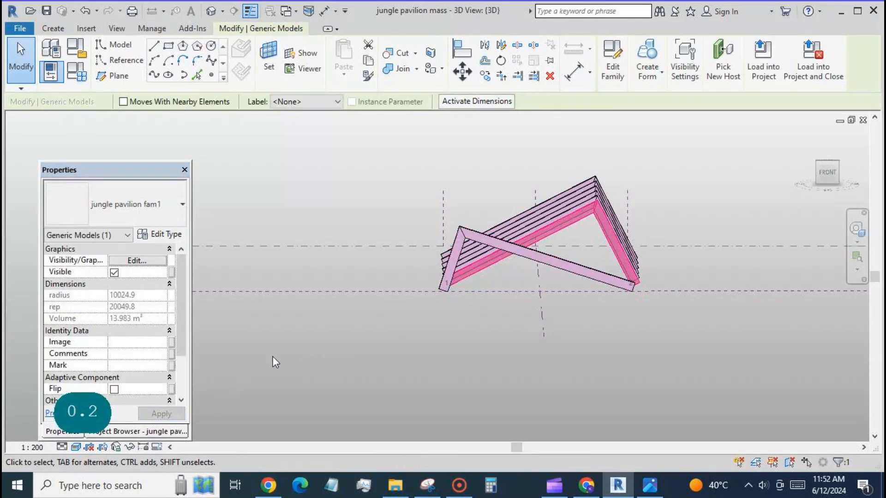
pyautogui.scroll(-2, 158, 367)
pyautogui.click(158, 367)
pyautogui.write('0.')
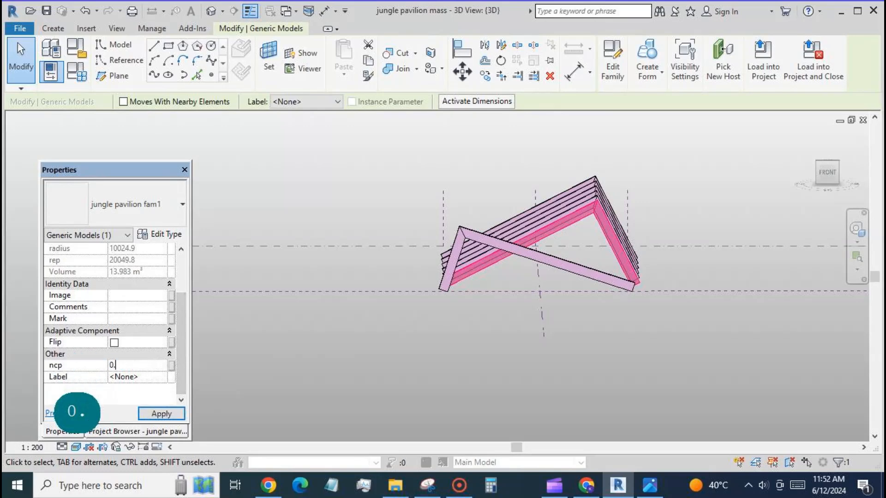
pyautogui.write('400000')
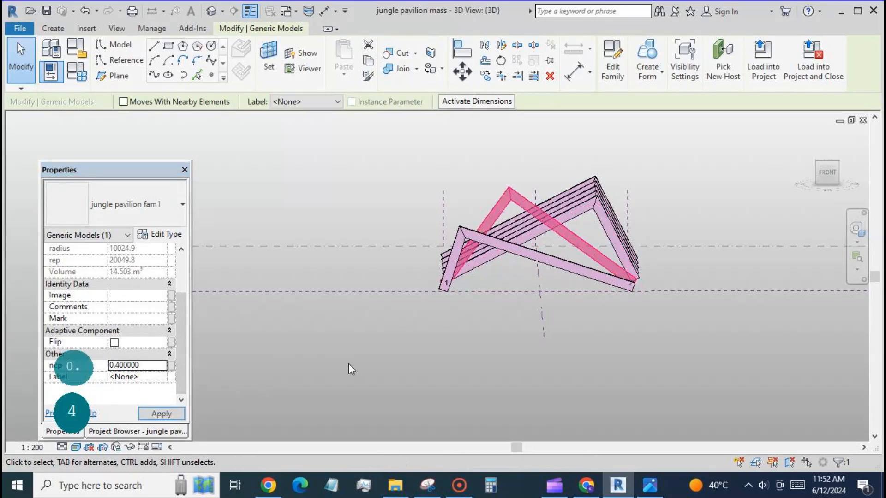
pyautogui.click(348, 363)
# Set the ncp value of the third frame from the front to 0.6.
pyautogui.click(618, 237)
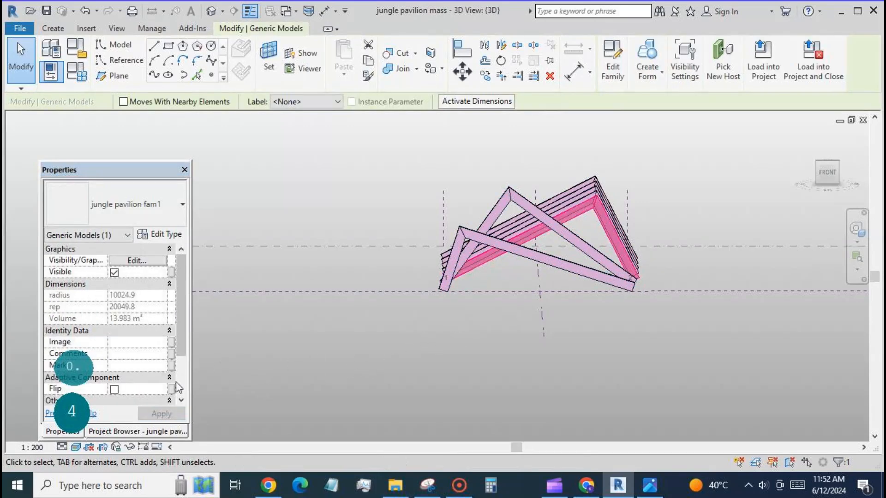
pyautogui.scroll(-2, 185, 367)
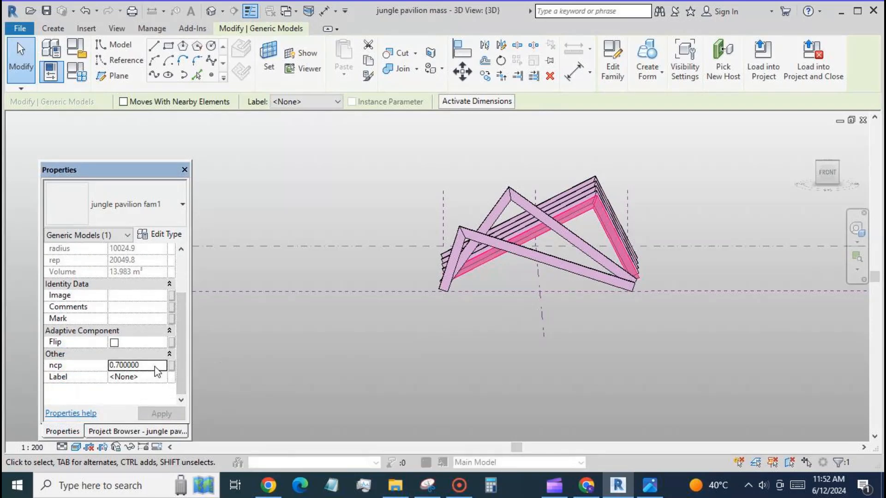
pyautogui.doubleClick(138, 365)
pyautogui.write('0.6')
pyautogui.click(570, 256)
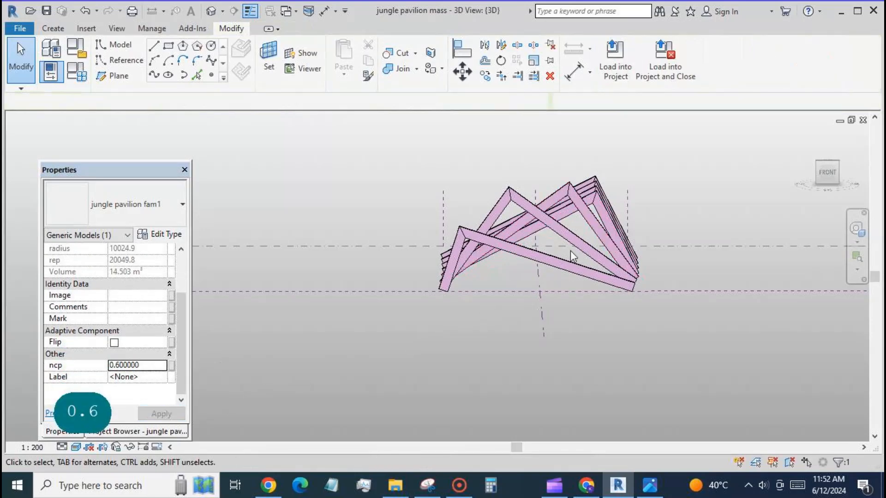
# Set the ncp value of the fourth frame from the front to 0.8.
pyautogui.click(607, 213)
pyautogui.scroll(-2, 184, 356)
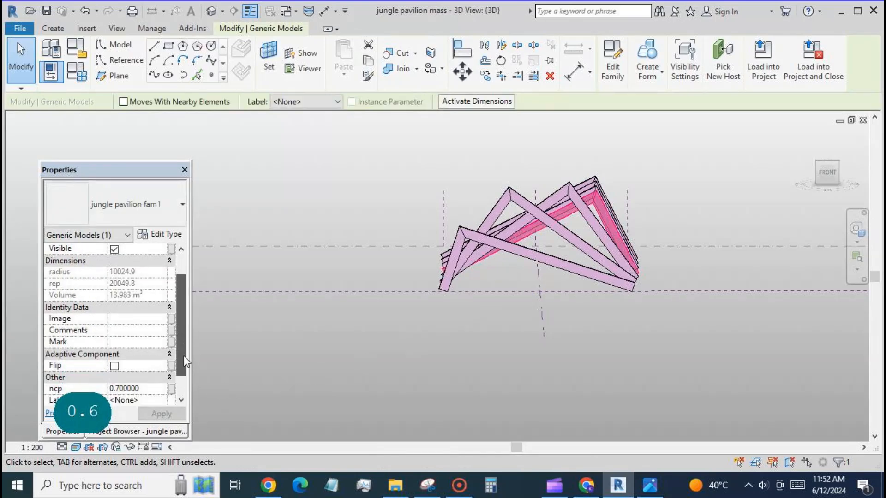
pyautogui.scroll(-1, 183, 356)
pyautogui.doubleClick(138, 365)
pyautogui.write('0.8')
pyautogui.click(164, 414)
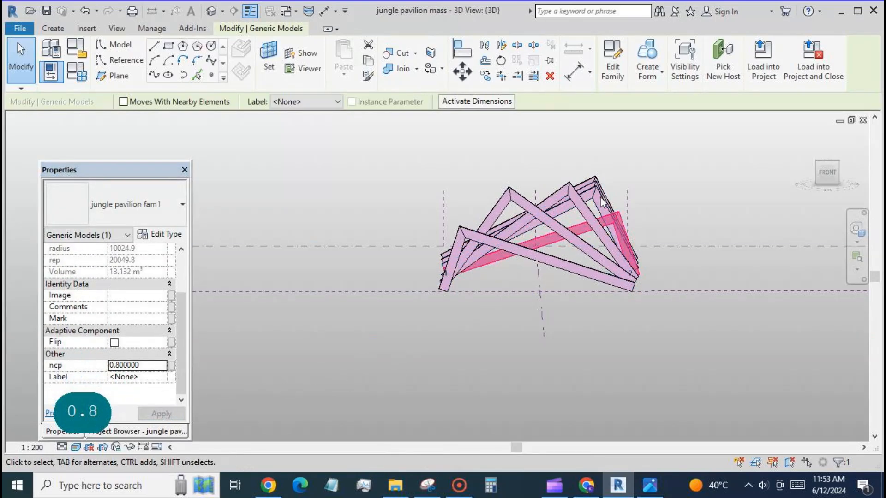
# Set the ncp value of the fifth frame from the front to 0.9 and check the varied frames in 3D.
pyautogui.doubleClick(139, 365)
pyautogui.write('0')
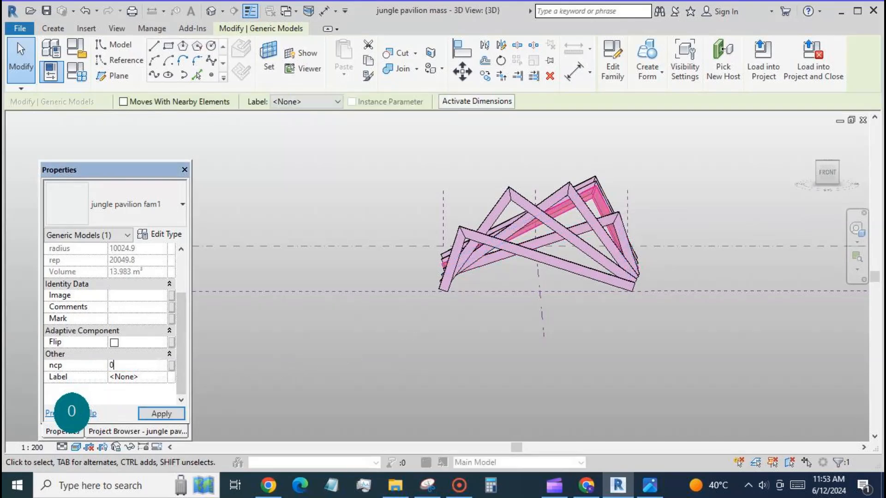
pyautogui.write('.9')
pyautogui.click(163, 413)
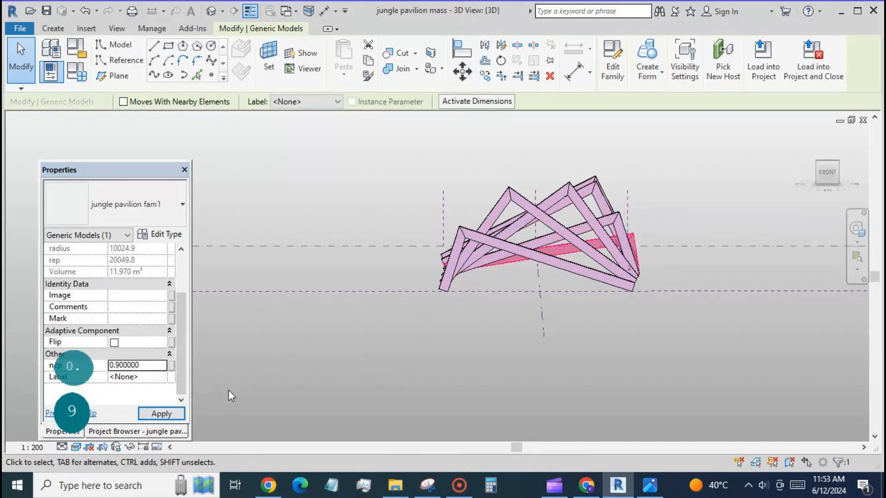
pyautogui.click(229, 389)
pyautogui.keyDown('shift'); pyautogui.moveTo(706, 190); pyautogui.dragTo(717, 244, button='middle'); pyautogui.keyUp('shift')
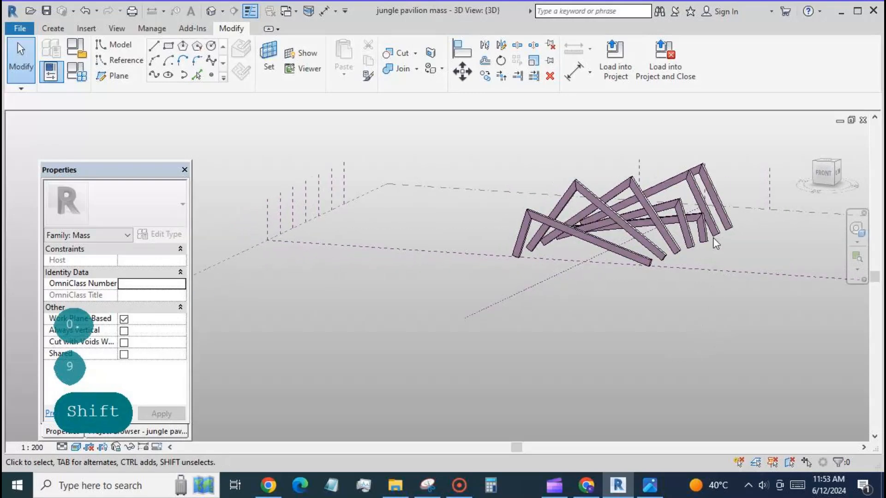
# Set the ncp value of the sixth frame from the front to 0.7.
pyautogui.click(708, 215)
pyautogui.scroll(-2, 161, 343)
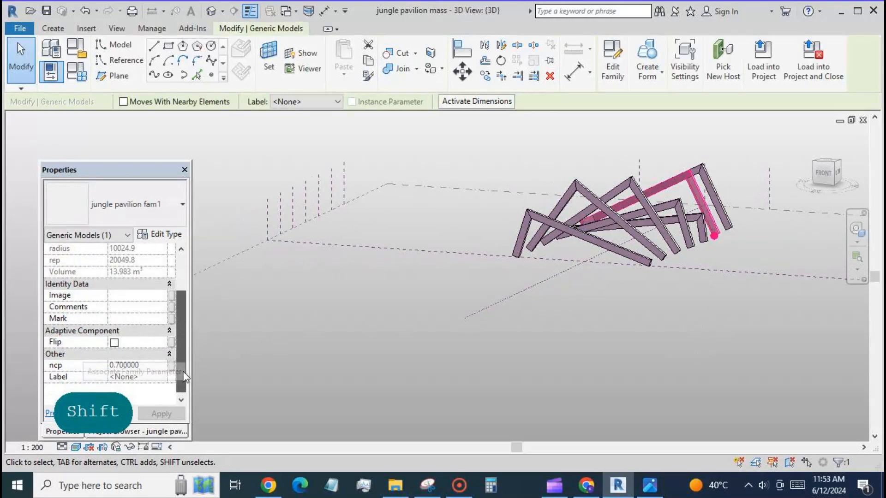
pyautogui.click(139, 365)
pyautogui.write('0.7')
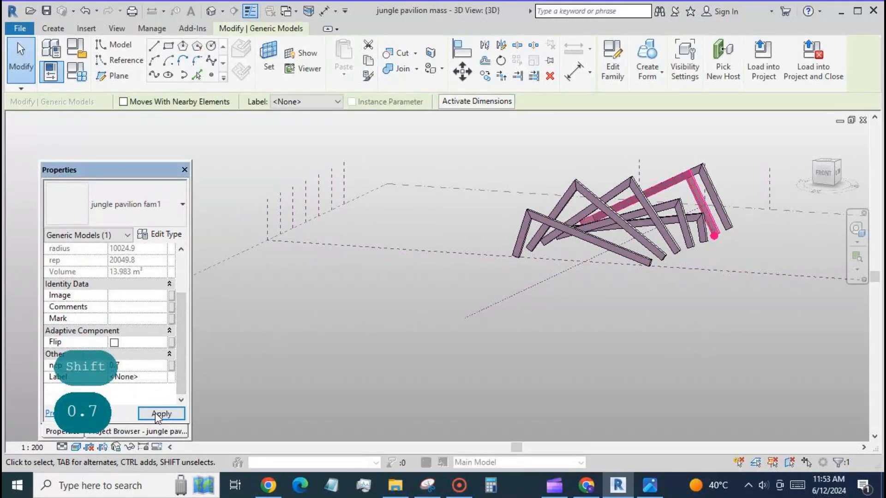
pyautogui.click(159, 413)
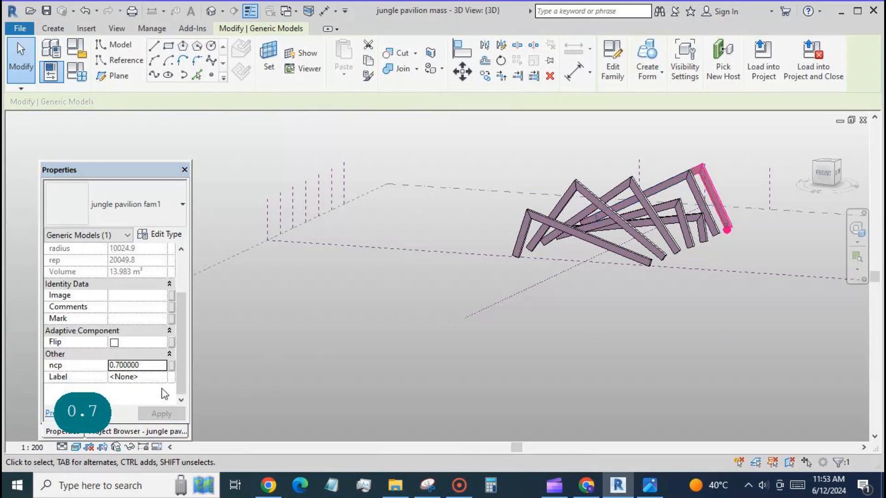
# Set the ncp value of the rearmost frame to 0.4 and check the varied frames in 3D.
pyautogui.click(138, 365)
pyautogui.write('0.4')
pyautogui.click(160, 413)
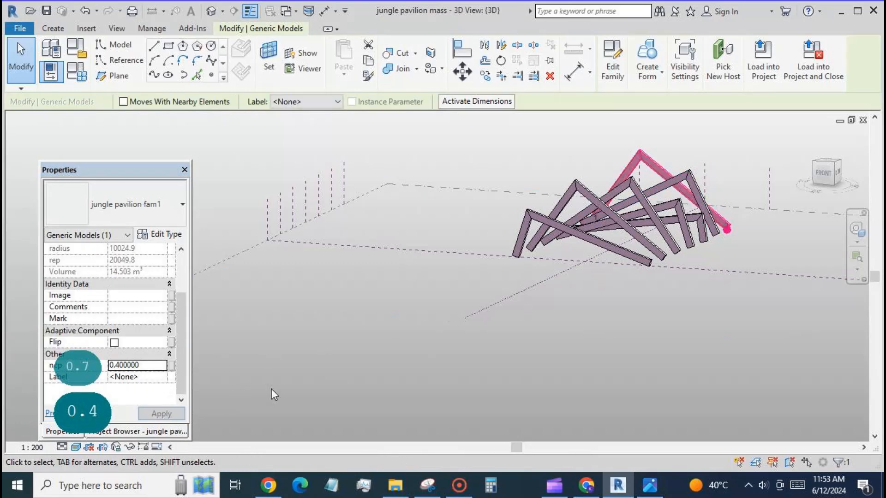
pyautogui.click(300, 369)
pyautogui.keyDown('shift'); pyautogui.moveTo(415, 357); pyautogui.dragTo(463, 360, button='middle'); pyautogui.keyUp('shift')
pyautogui.keyDown('shift'); pyautogui.moveTo(471, 352); pyautogui.dragTo(429, 369, button='middle'); pyautogui.keyUp('shift')
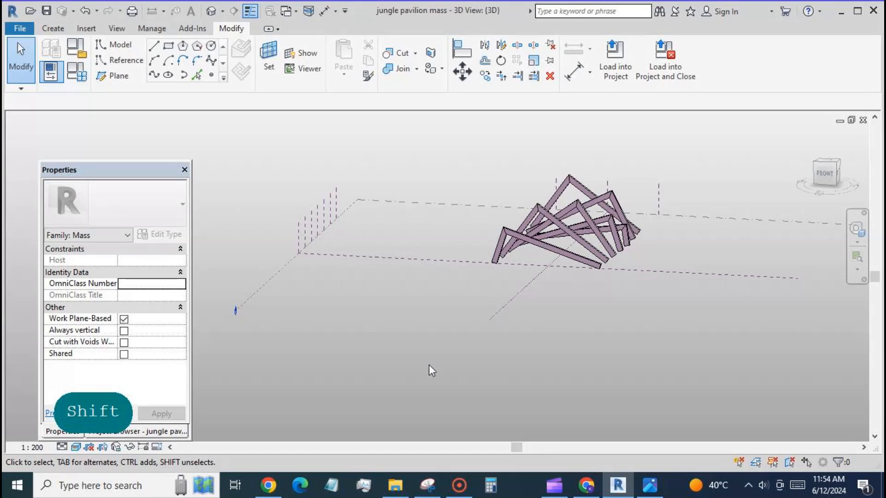
# Switch to the jungle pavilion fam1 family and temporarily hide its solid frame form.
pyautogui.click(295, 14)
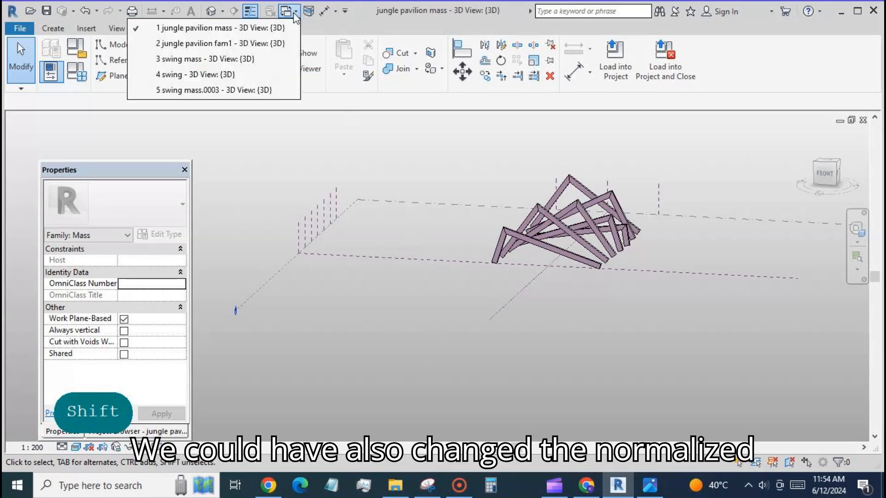
pyautogui.click(291, 45)
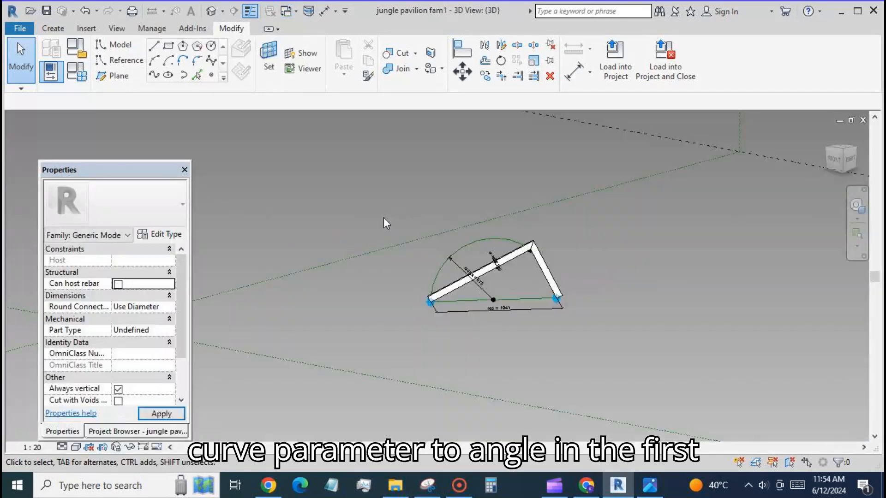
pyautogui.click(505, 260)
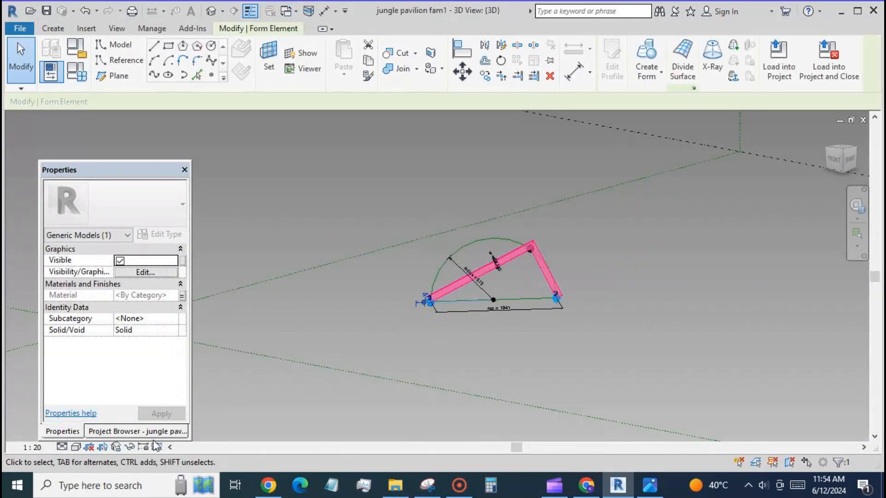
pyautogui.click(132, 447)
pyautogui.click(155, 415)
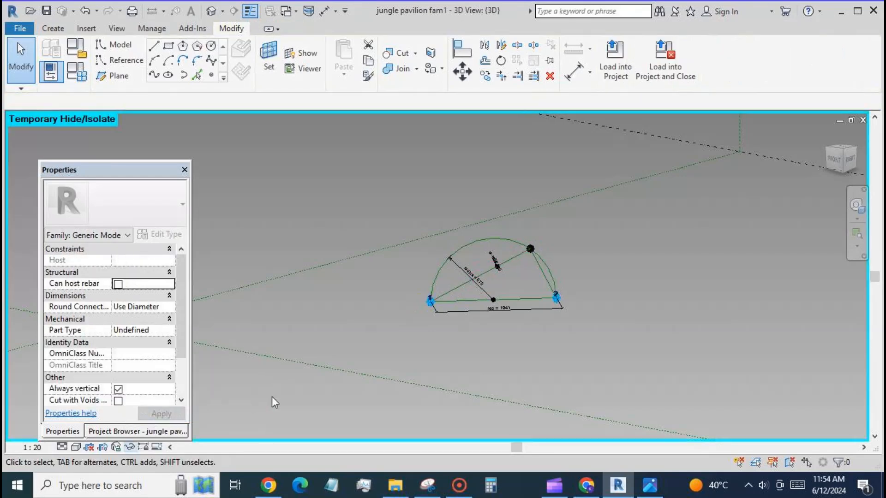
pyautogui.scroll(2, 530, 259)
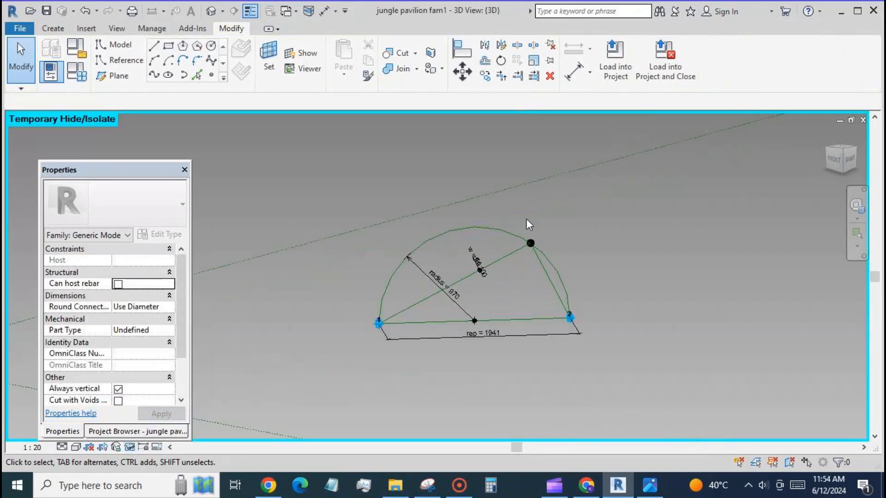
# Change the measurement type of the reference point on the arc to Angle.
pyautogui.click(536, 259)
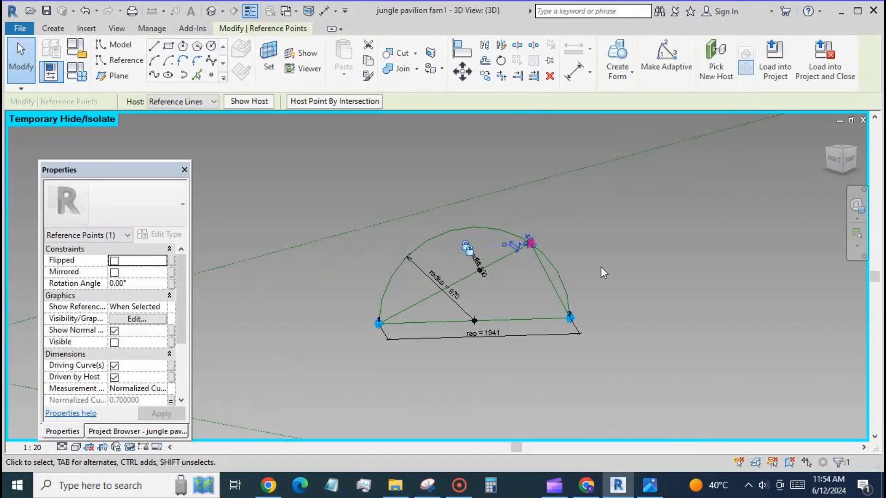
pyautogui.moveTo(184, 290); pyautogui.dragTo(184, 329)
pyautogui.click(161, 331)
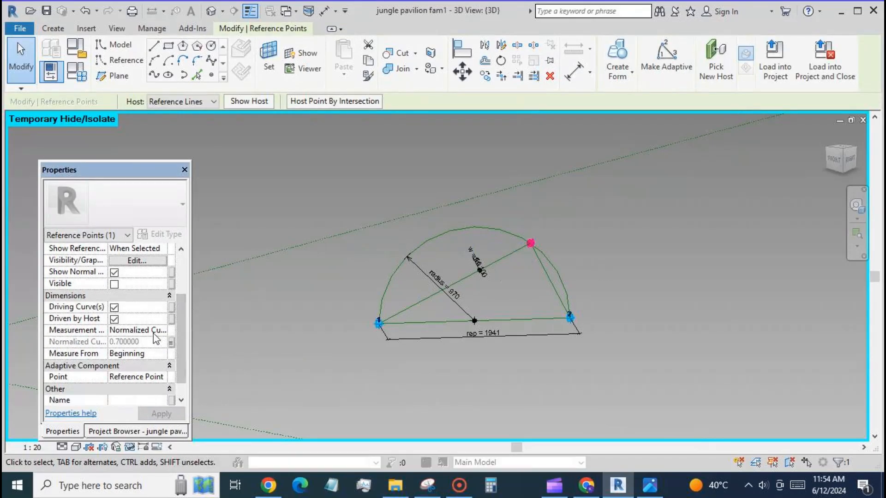
pyautogui.click(161, 331)
pyautogui.click(121, 390)
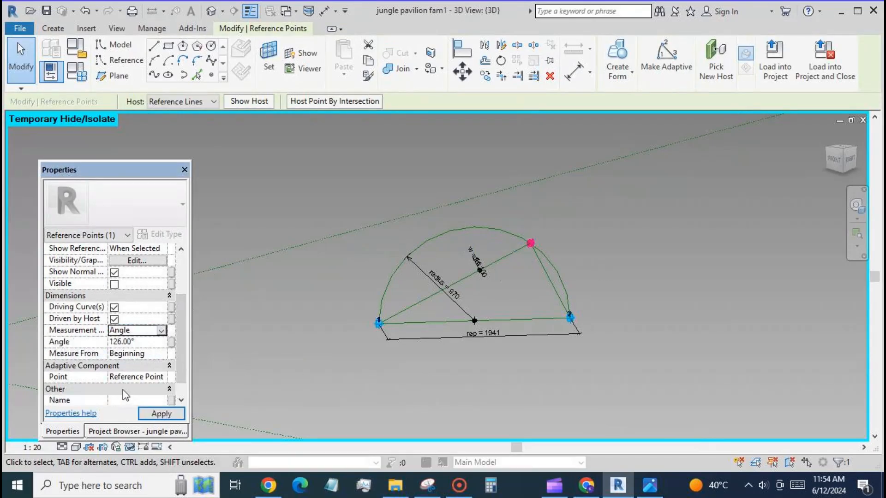
# Associate the arc point's angle with a new instance family parameter named angle, grouped under Dimensions.
pyautogui.click(173, 343)
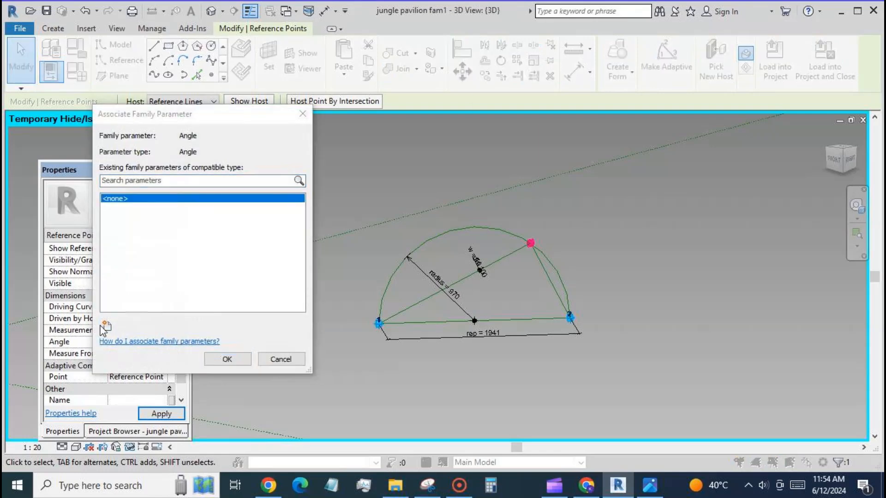
pyautogui.click(106, 326)
pyautogui.write('angle')
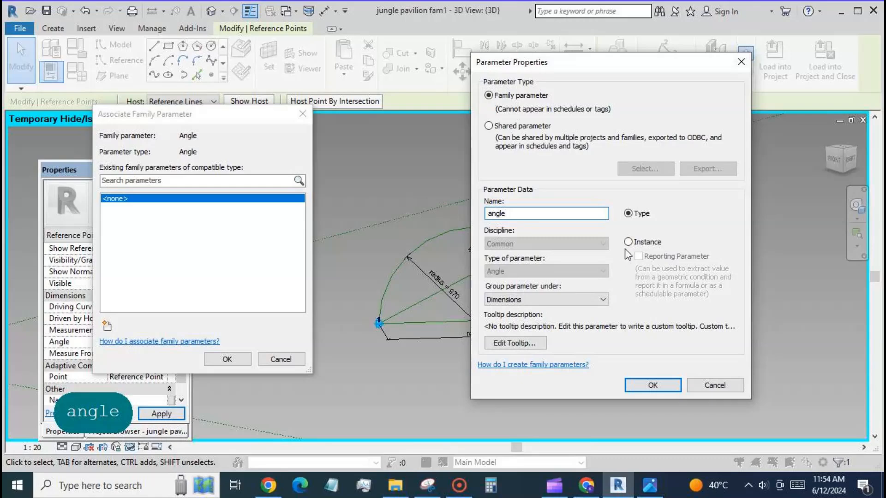
pyautogui.click(652, 386)
pyautogui.click(243, 365)
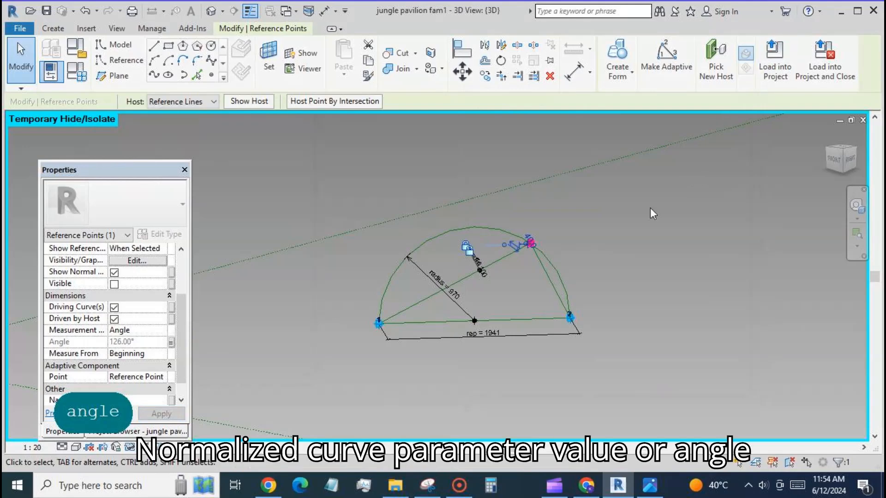
# Restore the hidden frame form and load the family into jungle pavilion mass.rfa, overwriting the existing version.
pyautogui.click(130, 447)
pyautogui.click(189, 431)
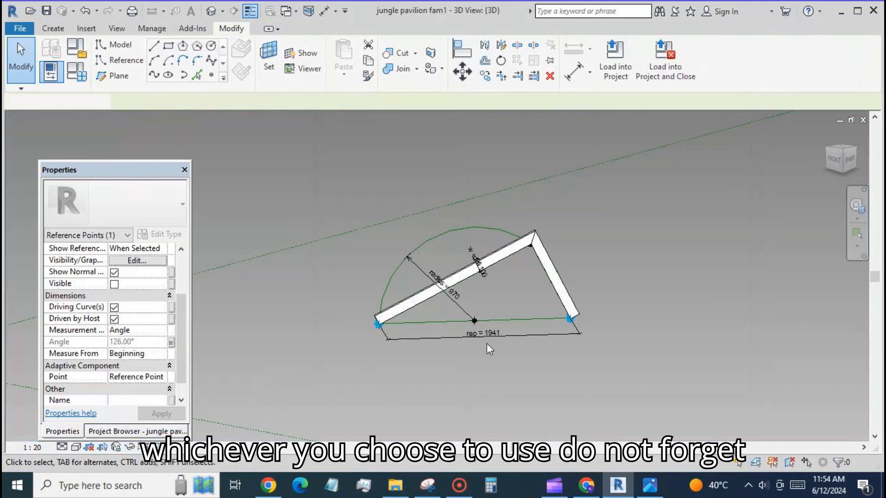
pyautogui.click(615, 64)
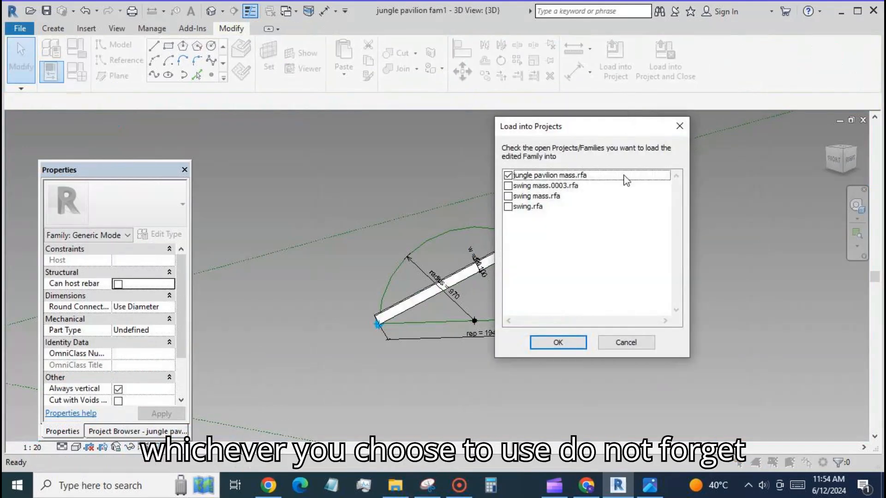
pyautogui.click(562, 345)
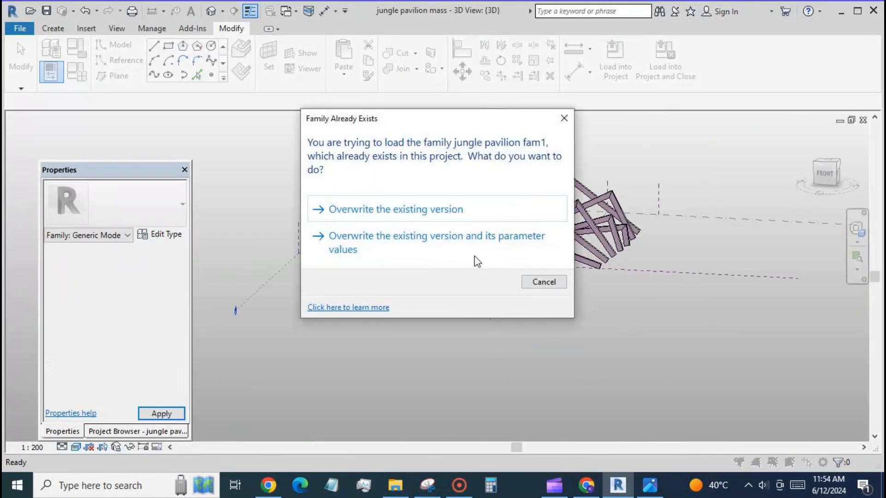
pyautogui.click(422, 216)
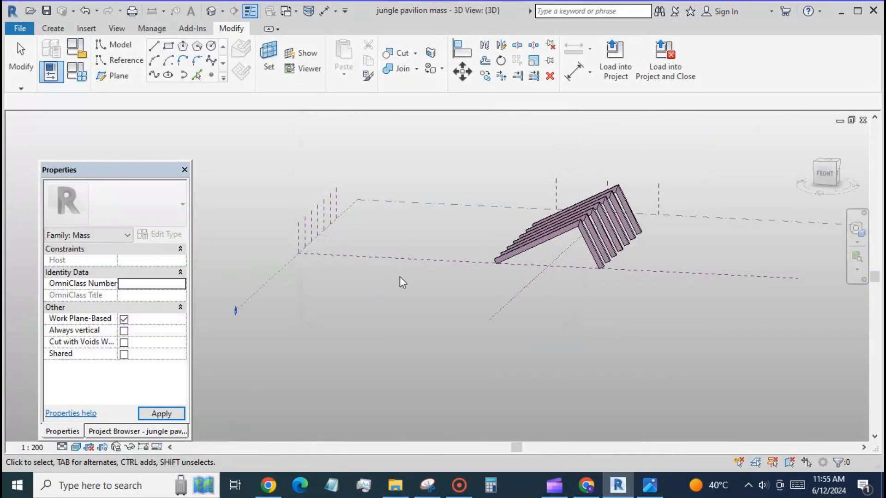
# Set the angle of the frontmost frame in the mass to 30°.
pyautogui.scroll(-1, 428, 203)
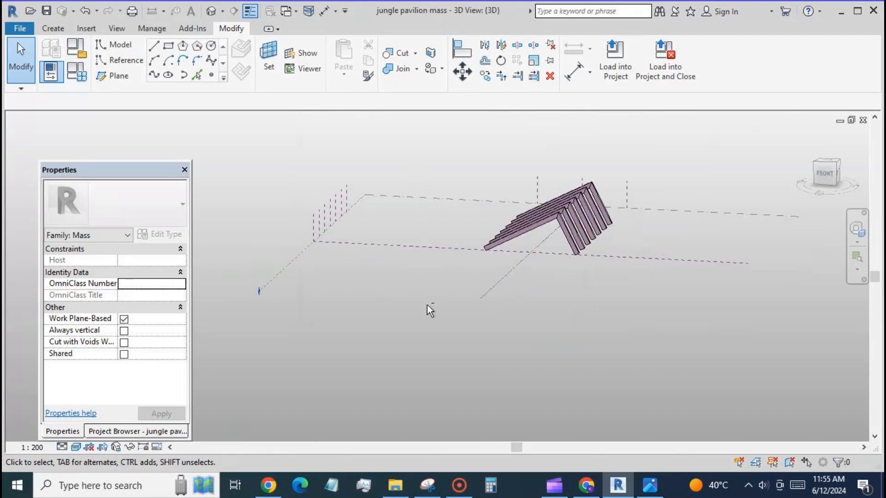
pyautogui.keyDown('shift'); pyautogui.moveTo(427, 308); pyautogui.dragTo(501, 257, button='middle'); pyautogui.keyUp('shift')
pyautogui.click(503, 245)
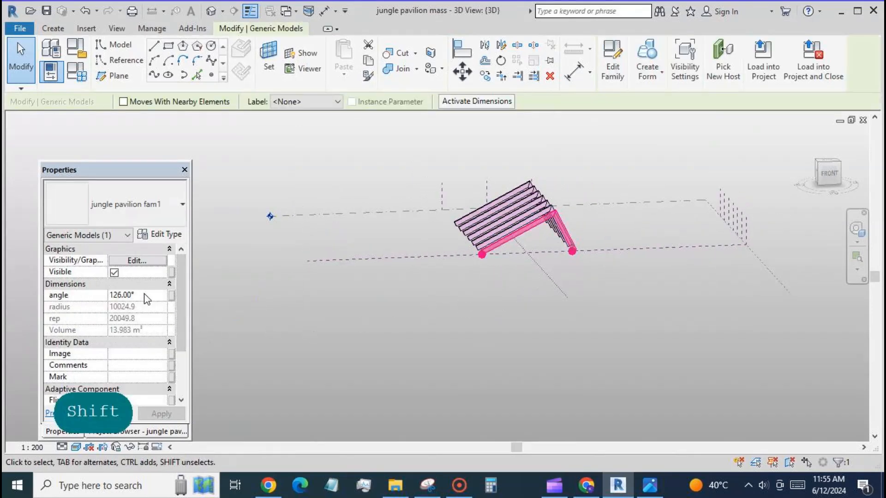
pyautogui.click(145, 295)
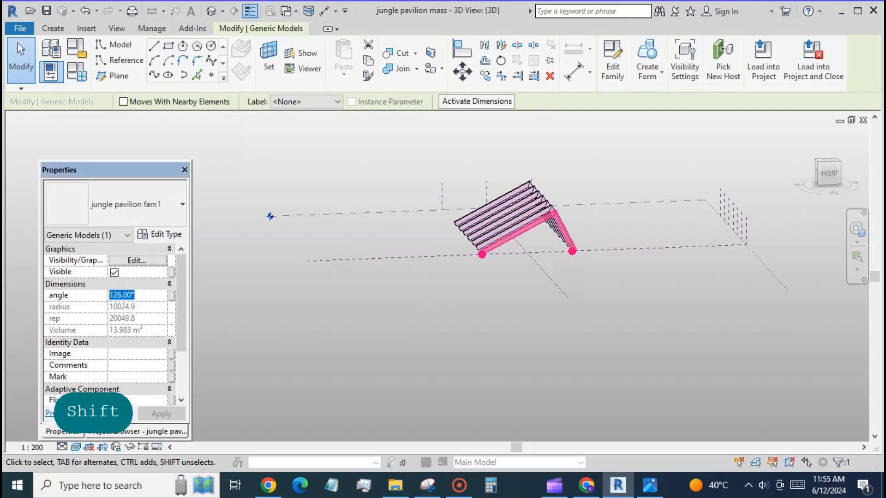
pyautogui.write('3')
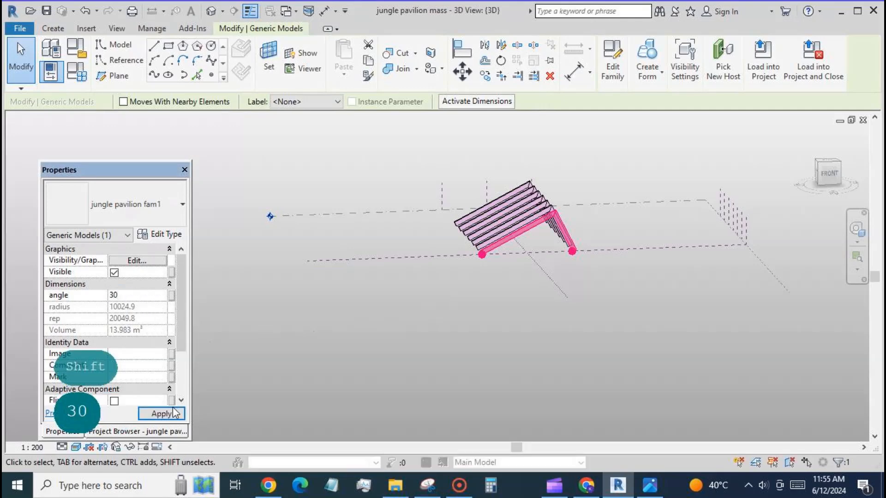
pyautogui.write('0')
pyautogui.click(161, 414)
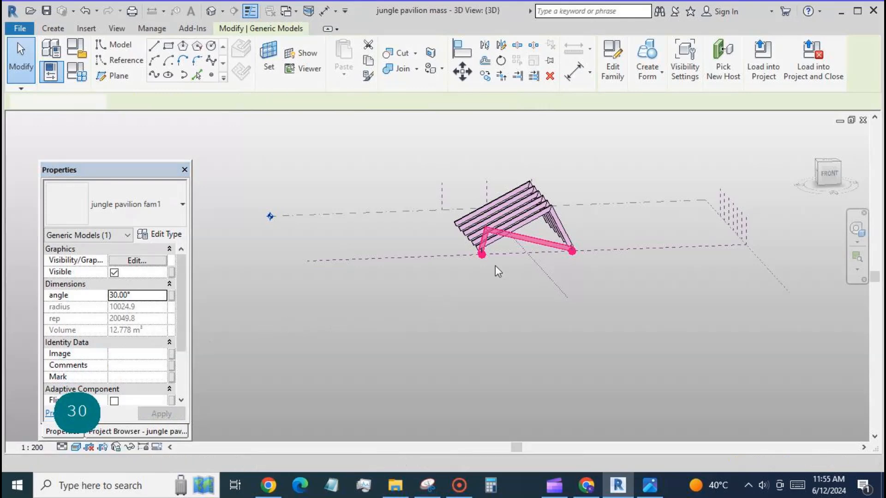
# Set the angle of the second frame from the front to 45°.
pyautogui.click(495, 267)
pyautogui.hotkey('ctrl', 'z')
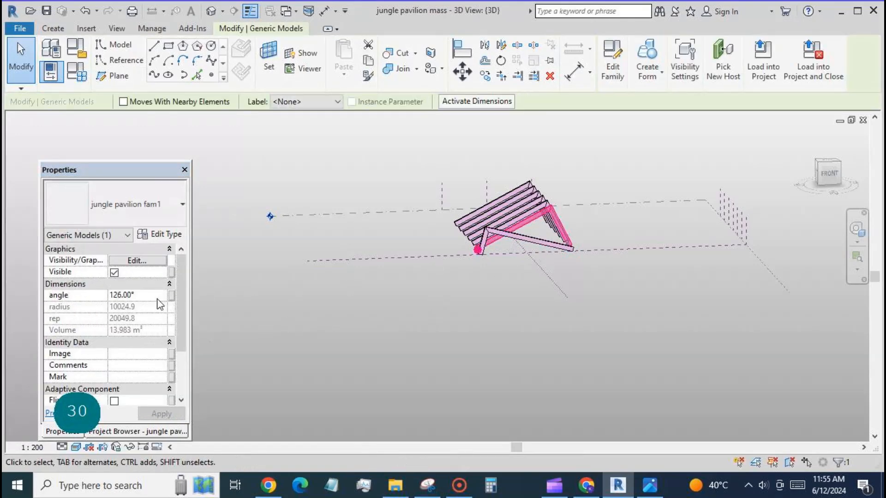
pyautogui.click(152, 295)
pyautogui.write('45')
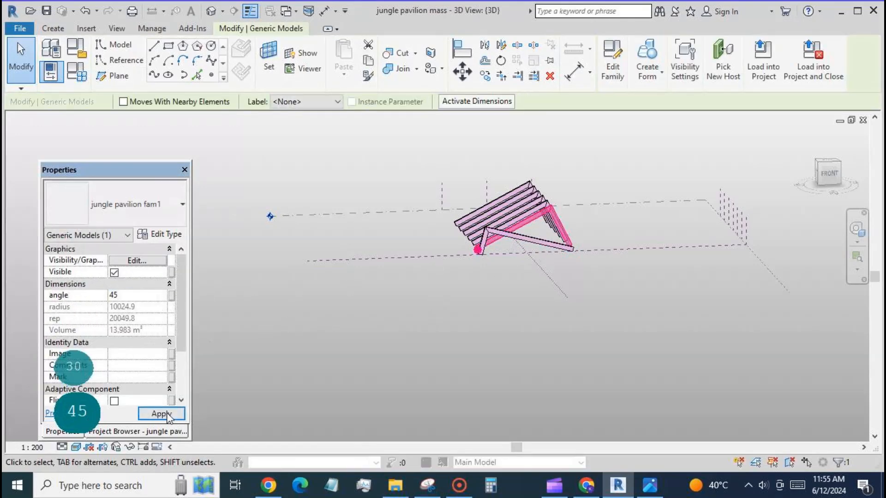
pyautogui.click(161, 414)
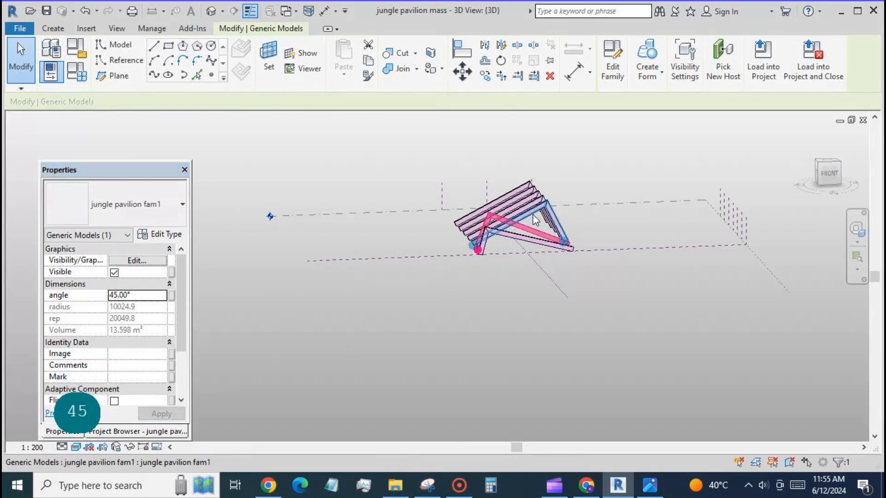
# Set the angle of the third frame from the front to 60°.
pyautogui.hotkey('ctrl', 'z')
pyautogui.click(139, 295)
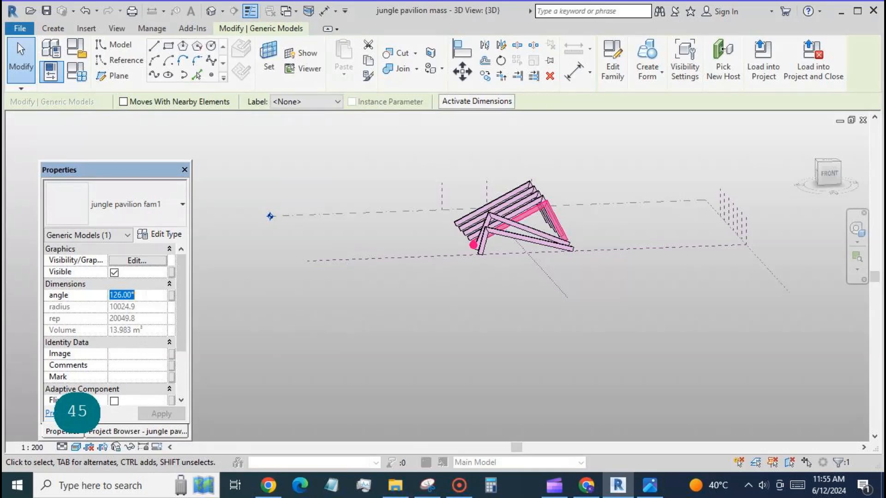
pyautogui.write('60')
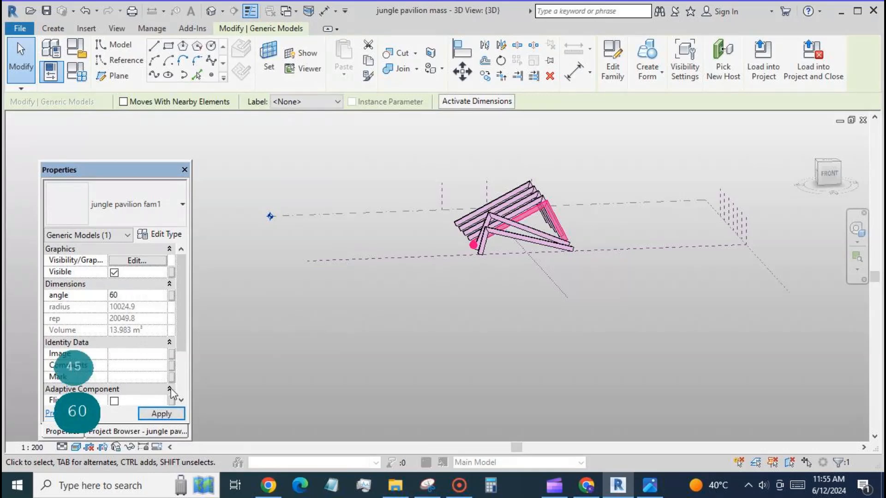
pyautogui.click(161, 414)
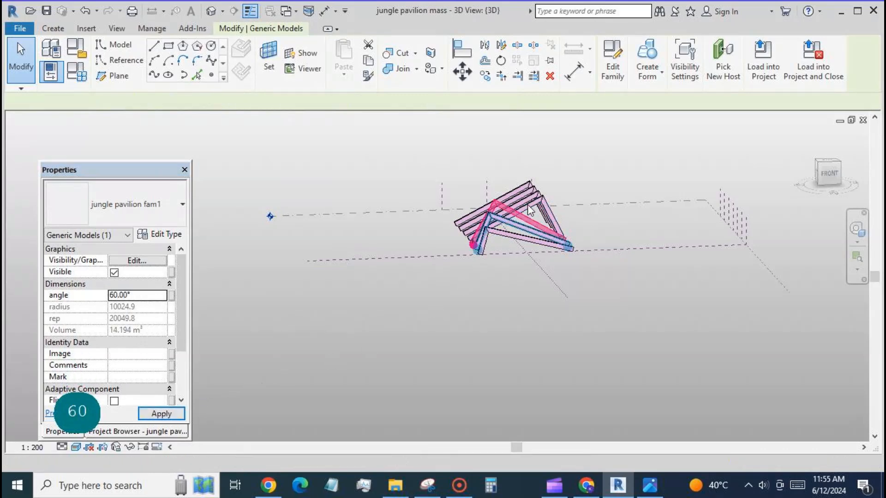
# Set the angle of the fourth frame from the front to 75°.
pyautogui.hotkey('ctrl', 'z')
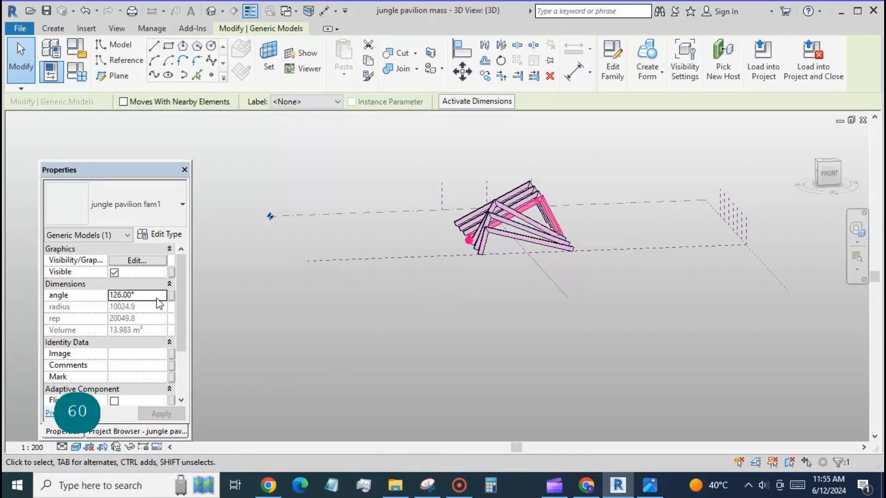
pyautogui.click(157, 298)
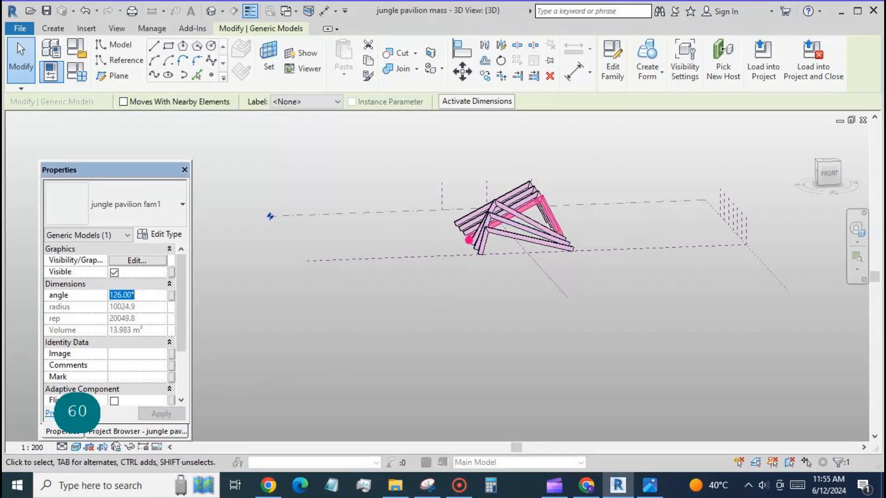
pyautogui.write('7')
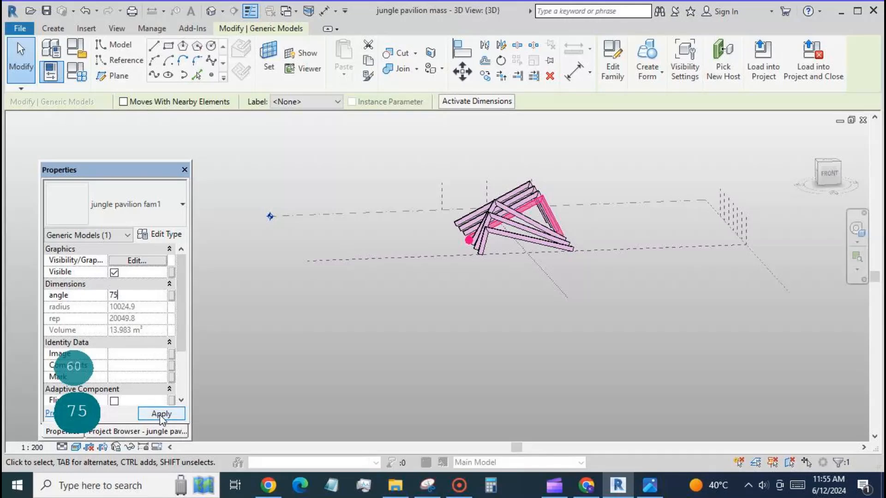
pyautogui.write('5')
pyautogui.click(160, 414)
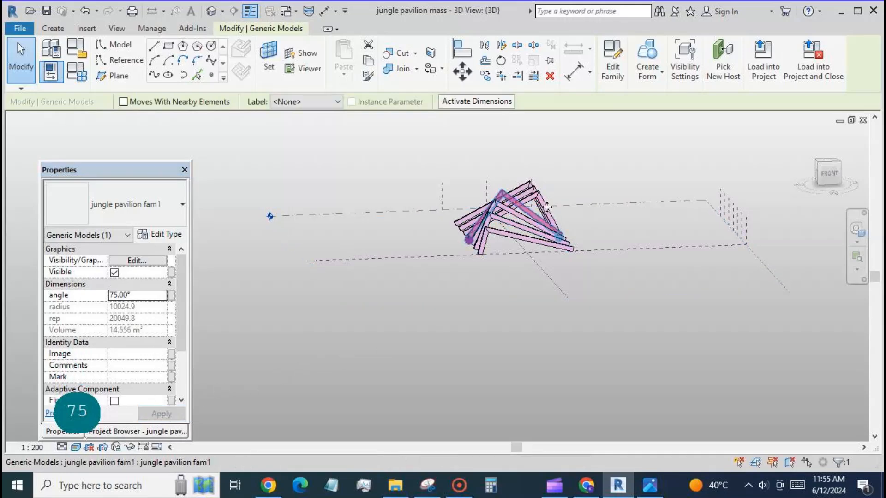
# Set the angle of the fifth frame from the front to 105°.
pyautogui.click(547, 208)
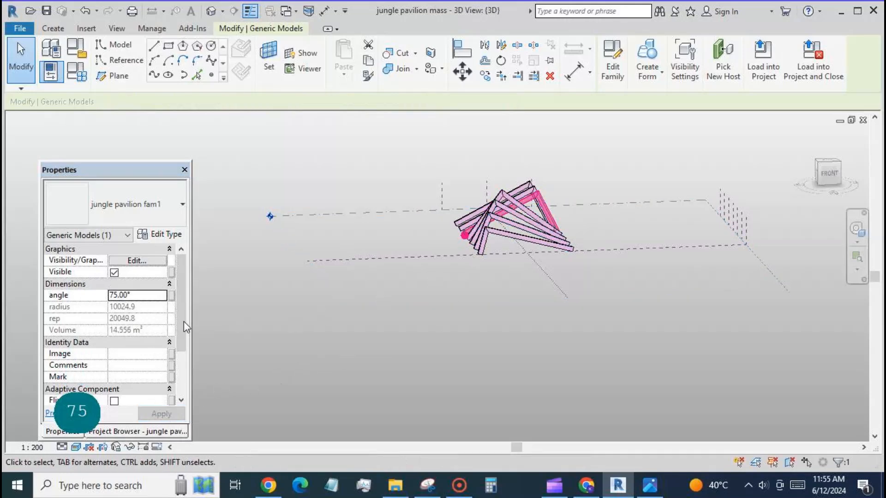
pyautogui.click(156, 297)
pyautogui.write('1')
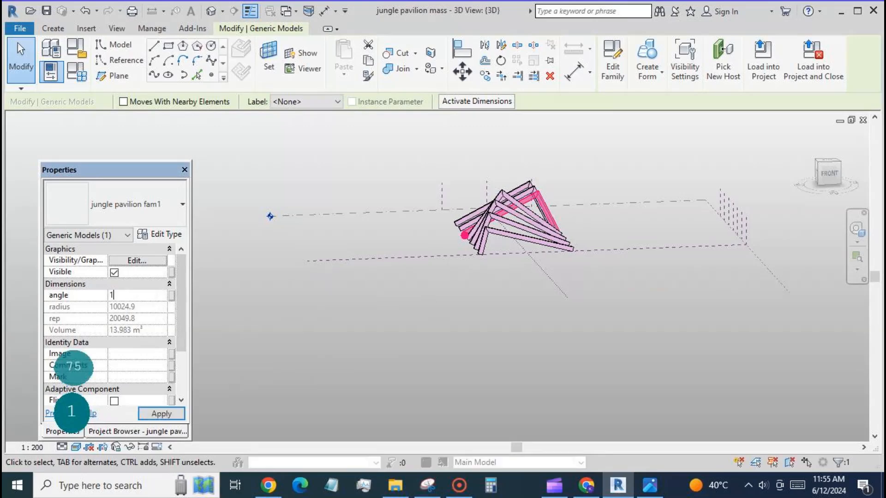
pyautogui.write('05')
pyautogui.click(161, 413)
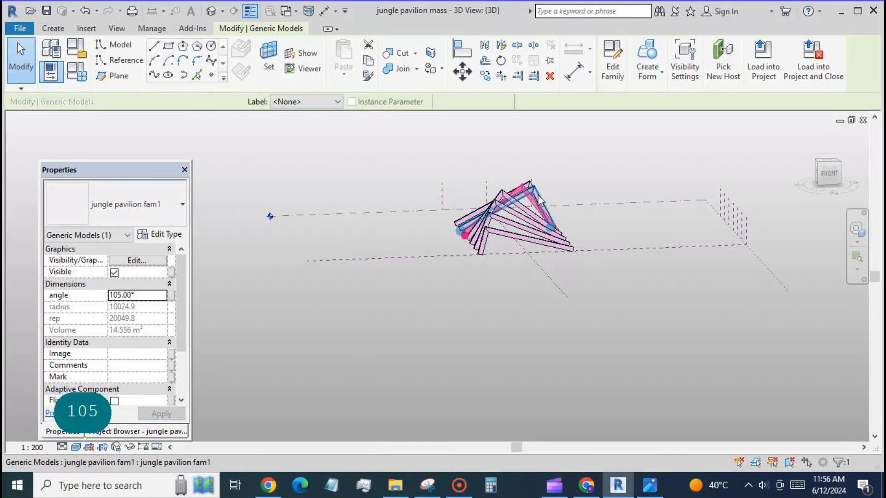
# Set the angle of the sixth frame from the front, just before the rearmost one, to 120°.
pyautogui.click(139, 295)
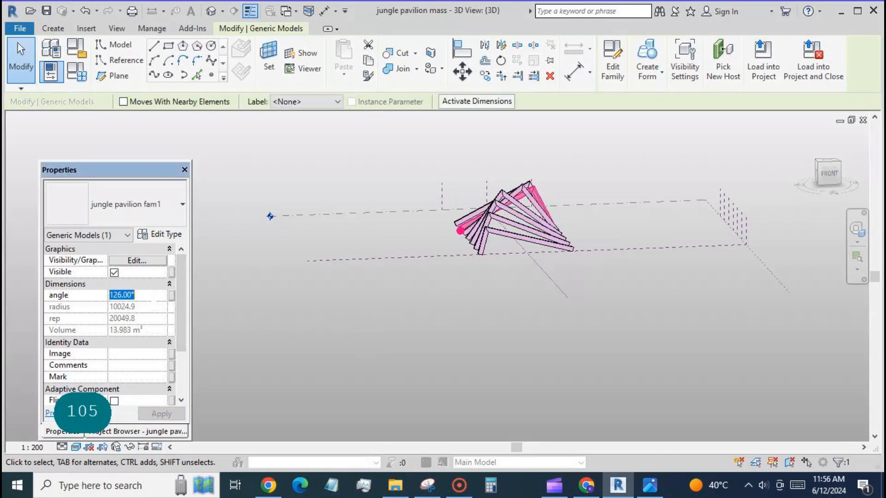
pyautogui.write('120')
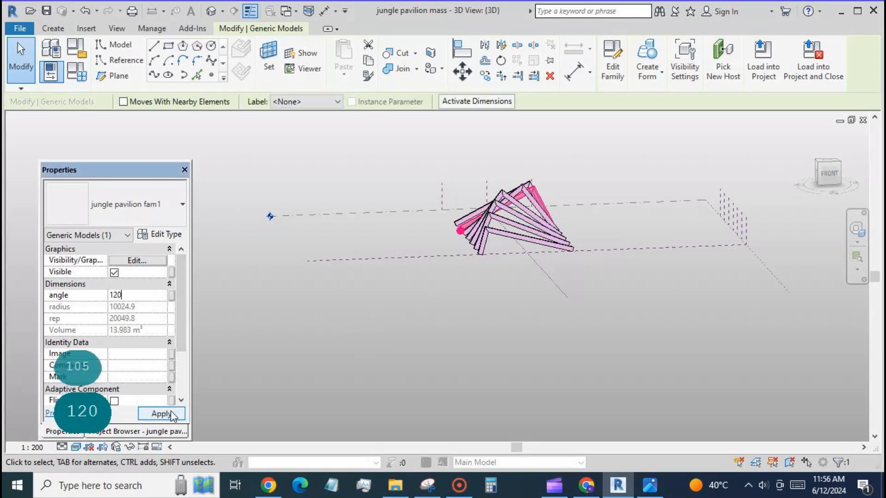
pyautogui.click(161, 414)
pyautogui.click(373, 318)
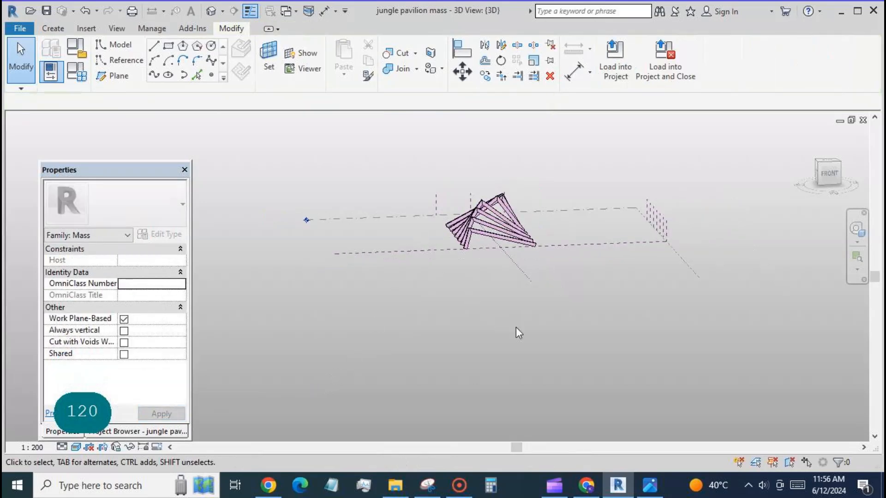
# Set the angle of the rearmost frame in the mass to 135° and deselect it.
pyautogui.keyDown('shift'); pyautogui.moveTo(516, 328); pyautogui.dragTo(566, 205, button='middle'); pyautogui.keyUp('shift')
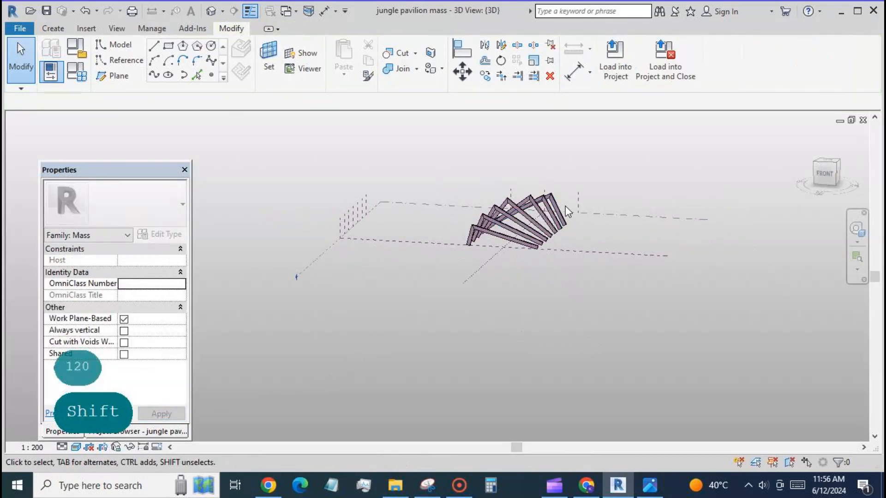
pyautogui.click(559, 213)
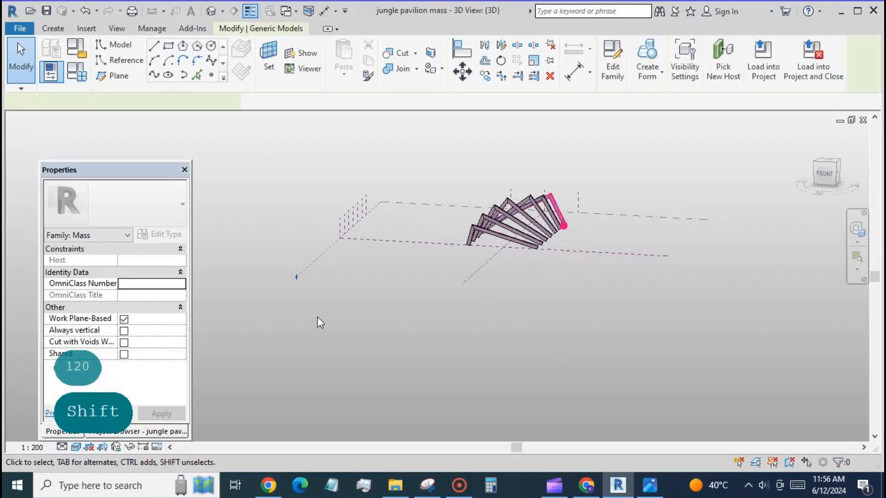
pyautogui.click(133, 295)
pyautogui.write('13')
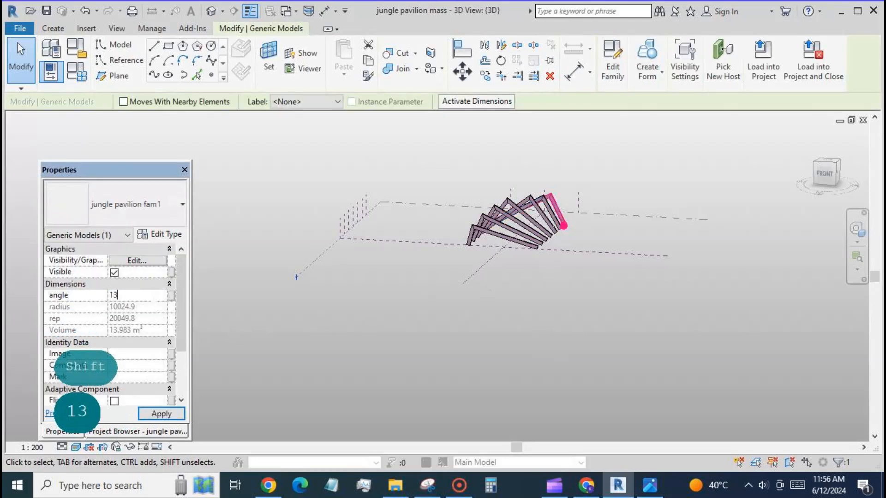
pyautogui.write('5')
pyautogui.click(162, 413)
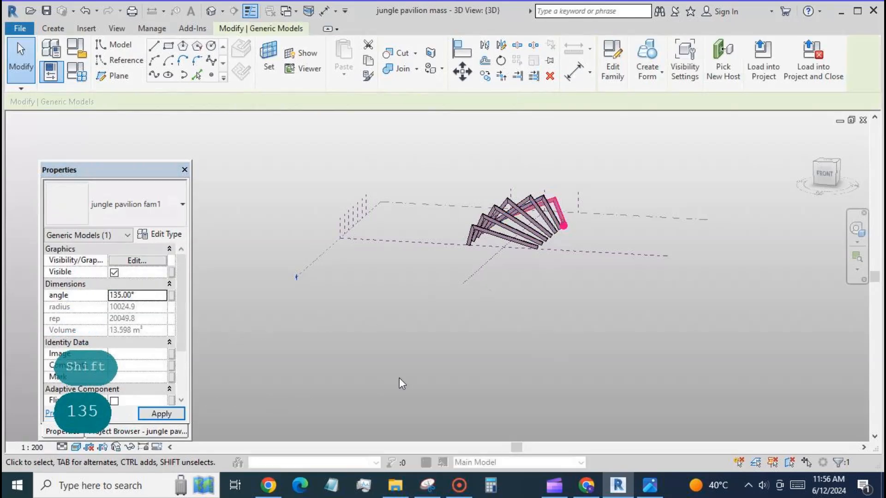
pyautogui.click(416, 348)
pyautogui.keyDown('shift'); pyautogui.moveTo(412, 334); pyautogui.dragTo(635, 200, button='middle'); pyautogui.keyUp('shift')
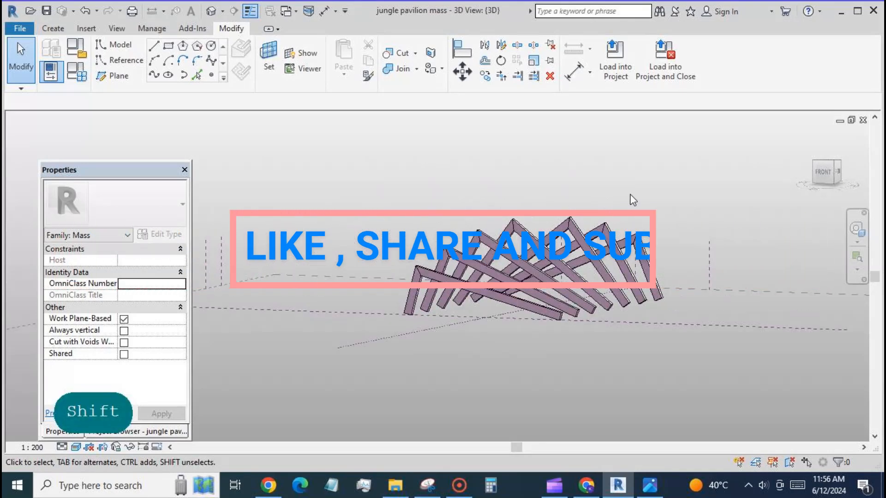